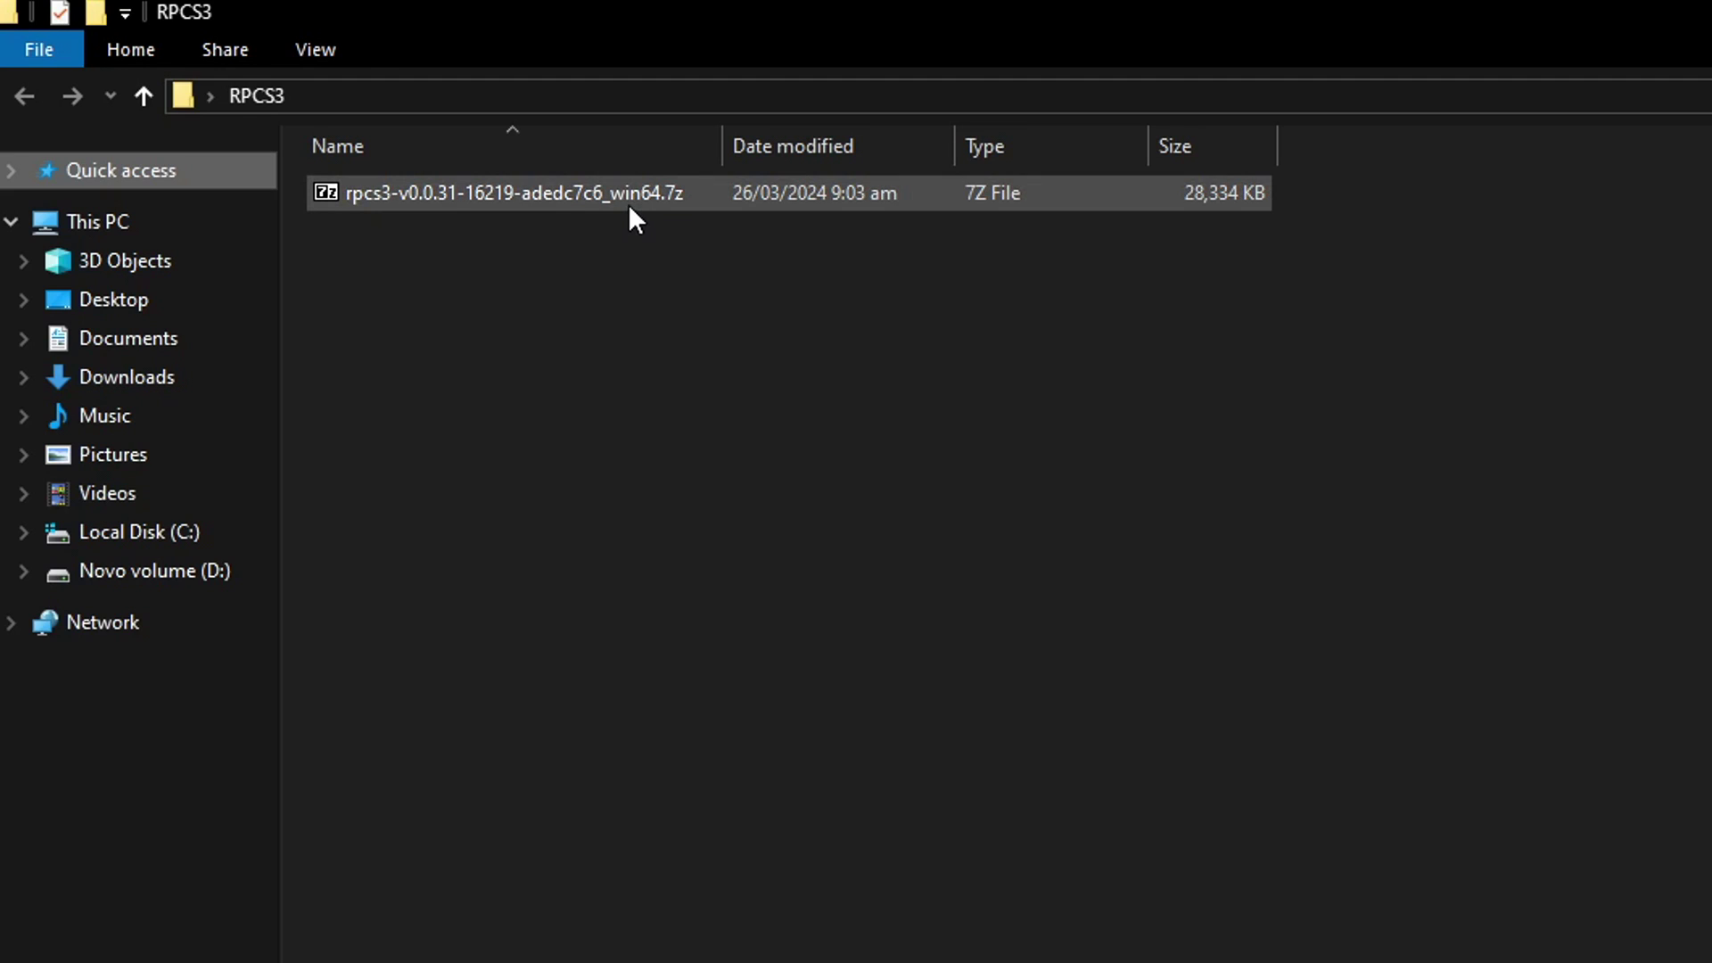
Step: Extract the rpcs3-v0.0.31-16219 archive directly into the RPCS3 folder and permanently delete the archive
click(528, 198)
right_click(526, 193)
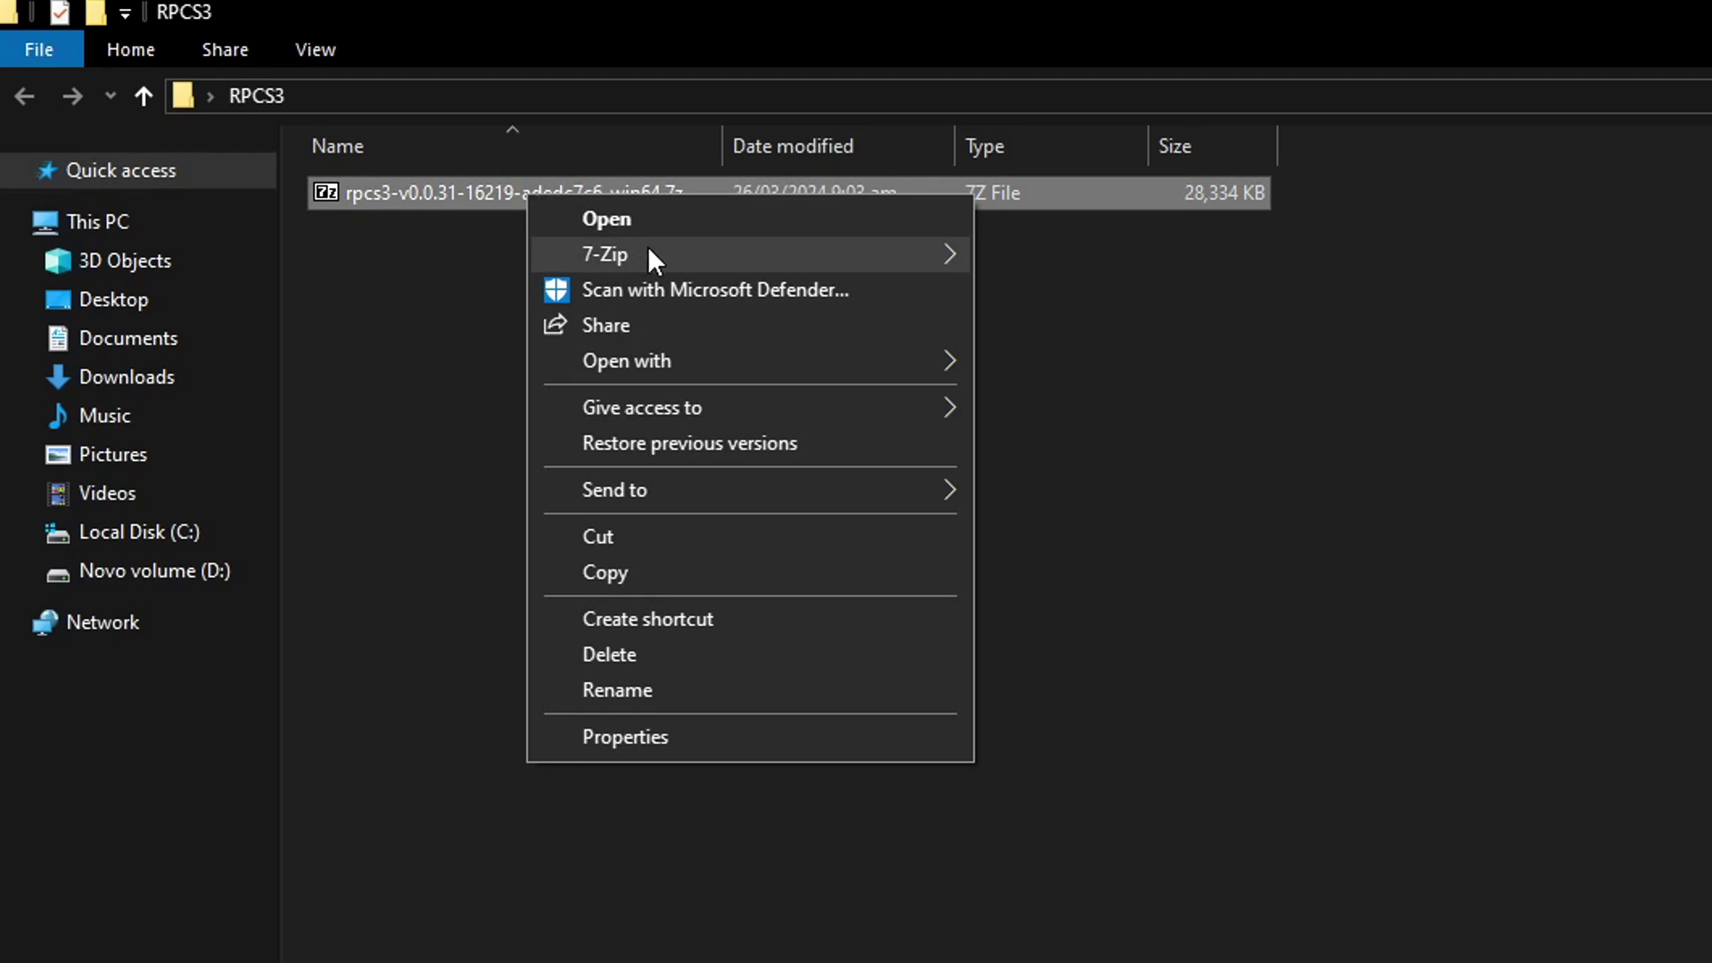
mouse_move(657, 246)
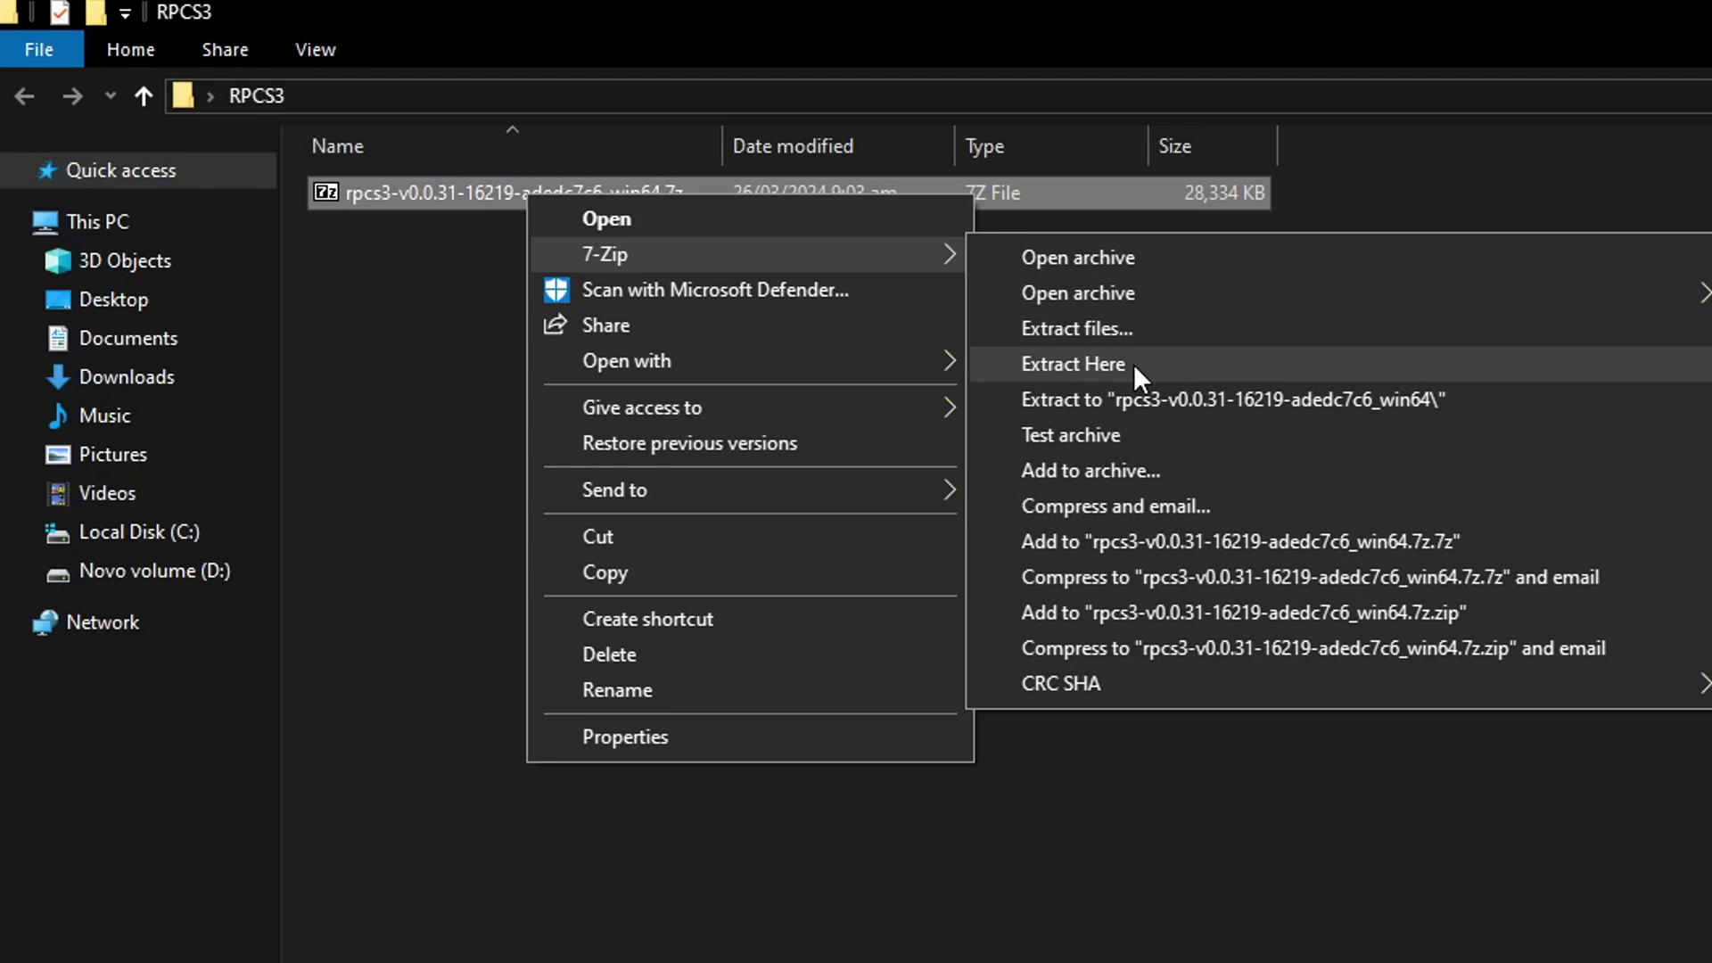
click(1077, 368)
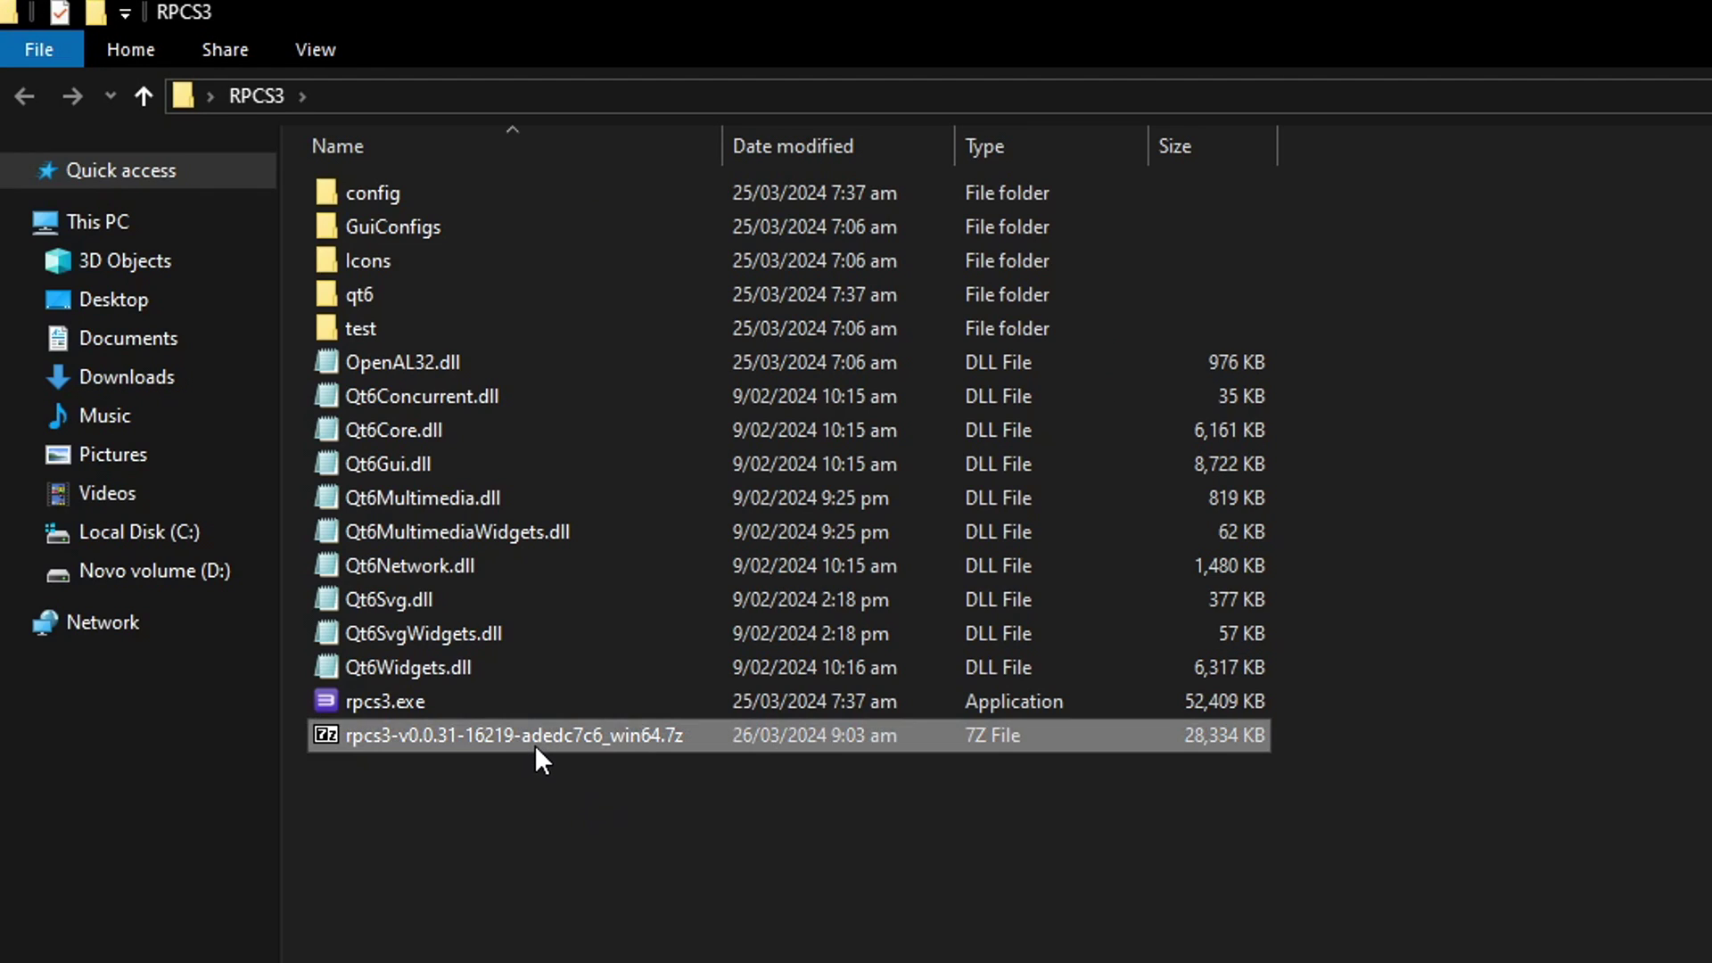
key(shift+Delete)
key(Return)
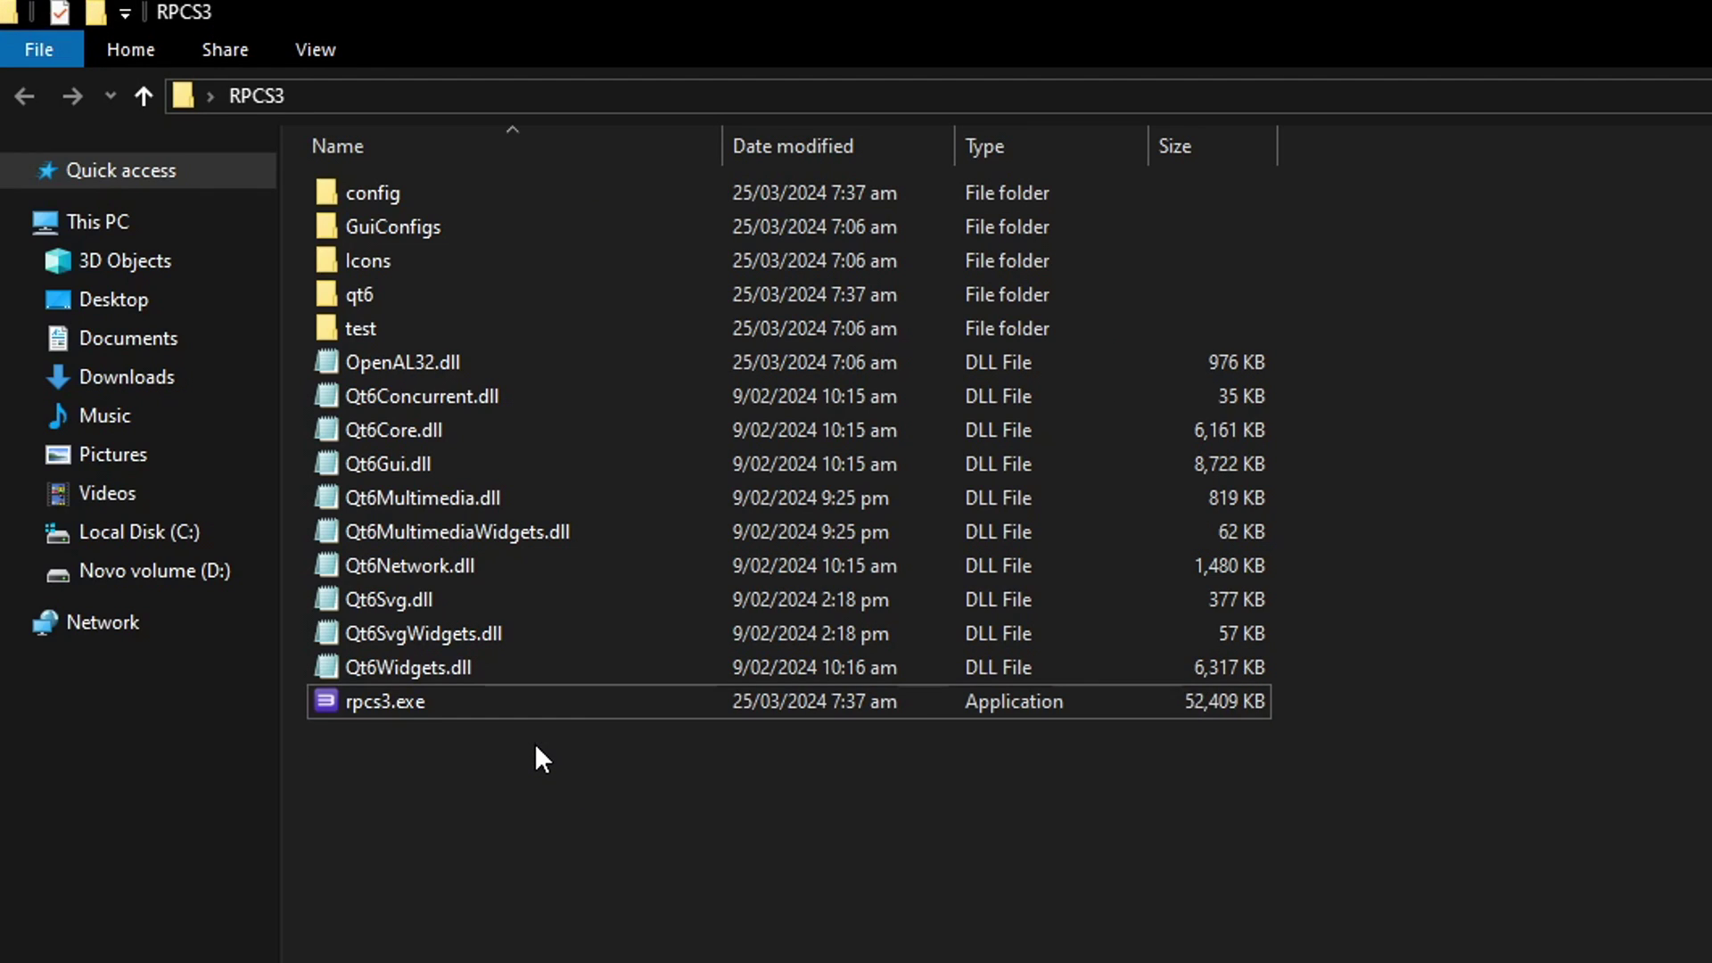
Step: Launch rpcs3.exe, accept the welcome dialog with Dark Theme off, Quickstart guide marked read and Do not show again enabled, and maximize the emulator
click(383, 698)
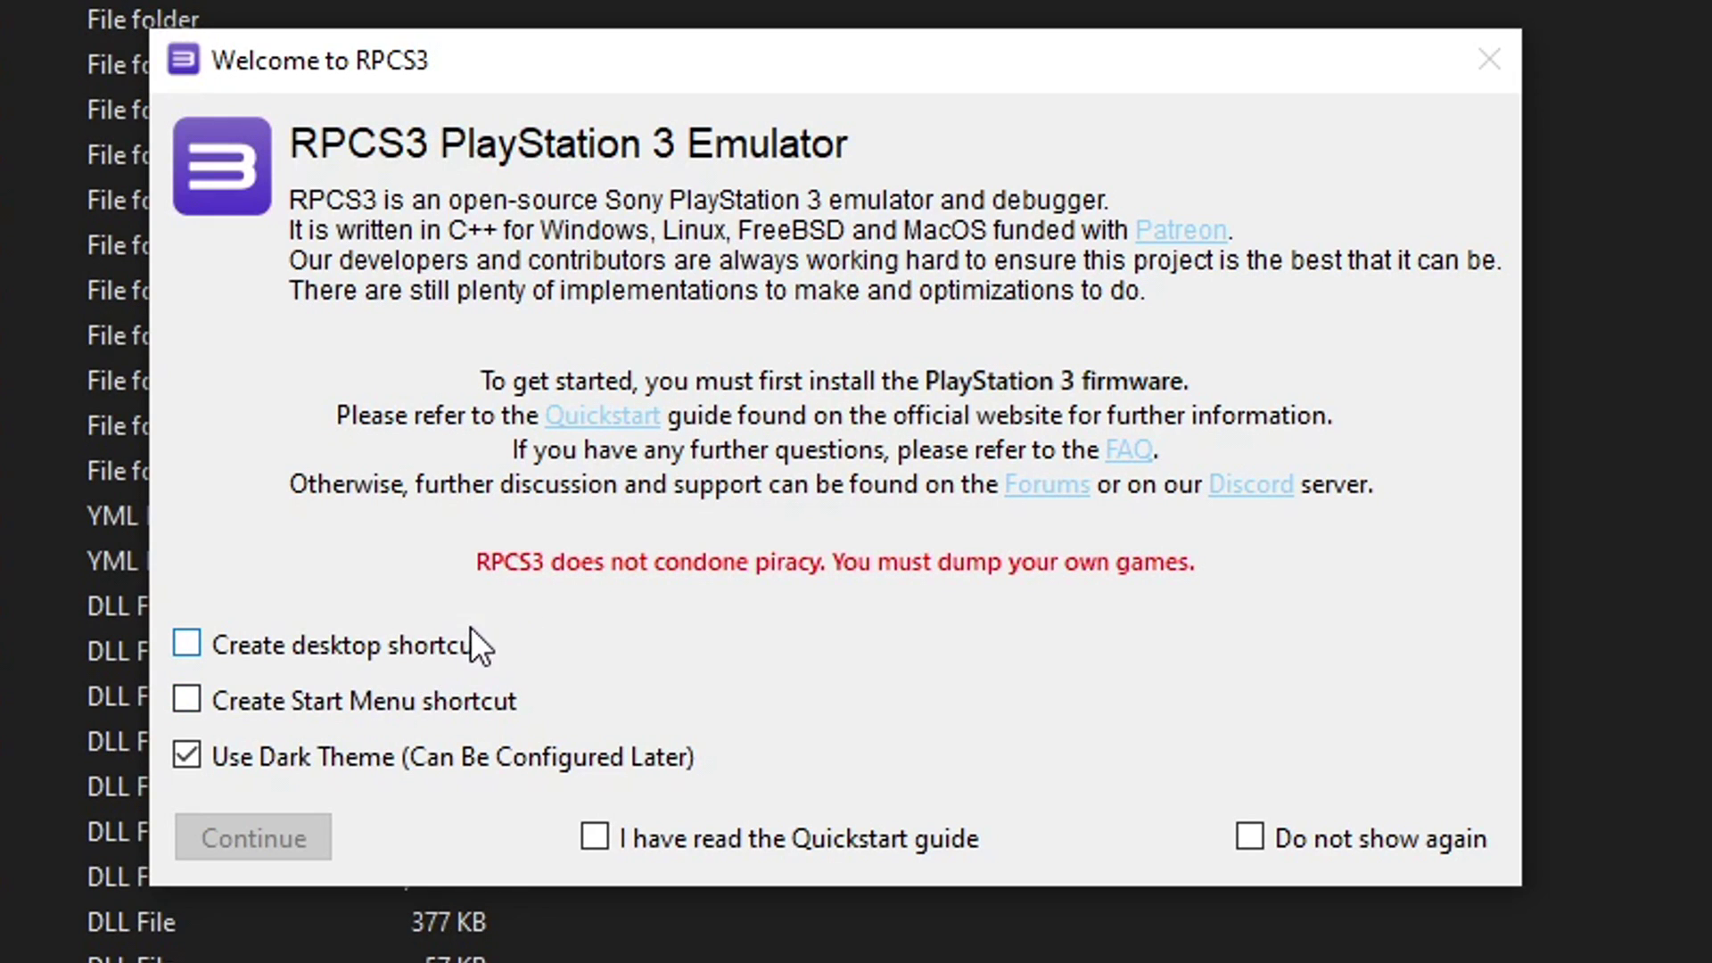
click(322, 763)
click(597, 840)
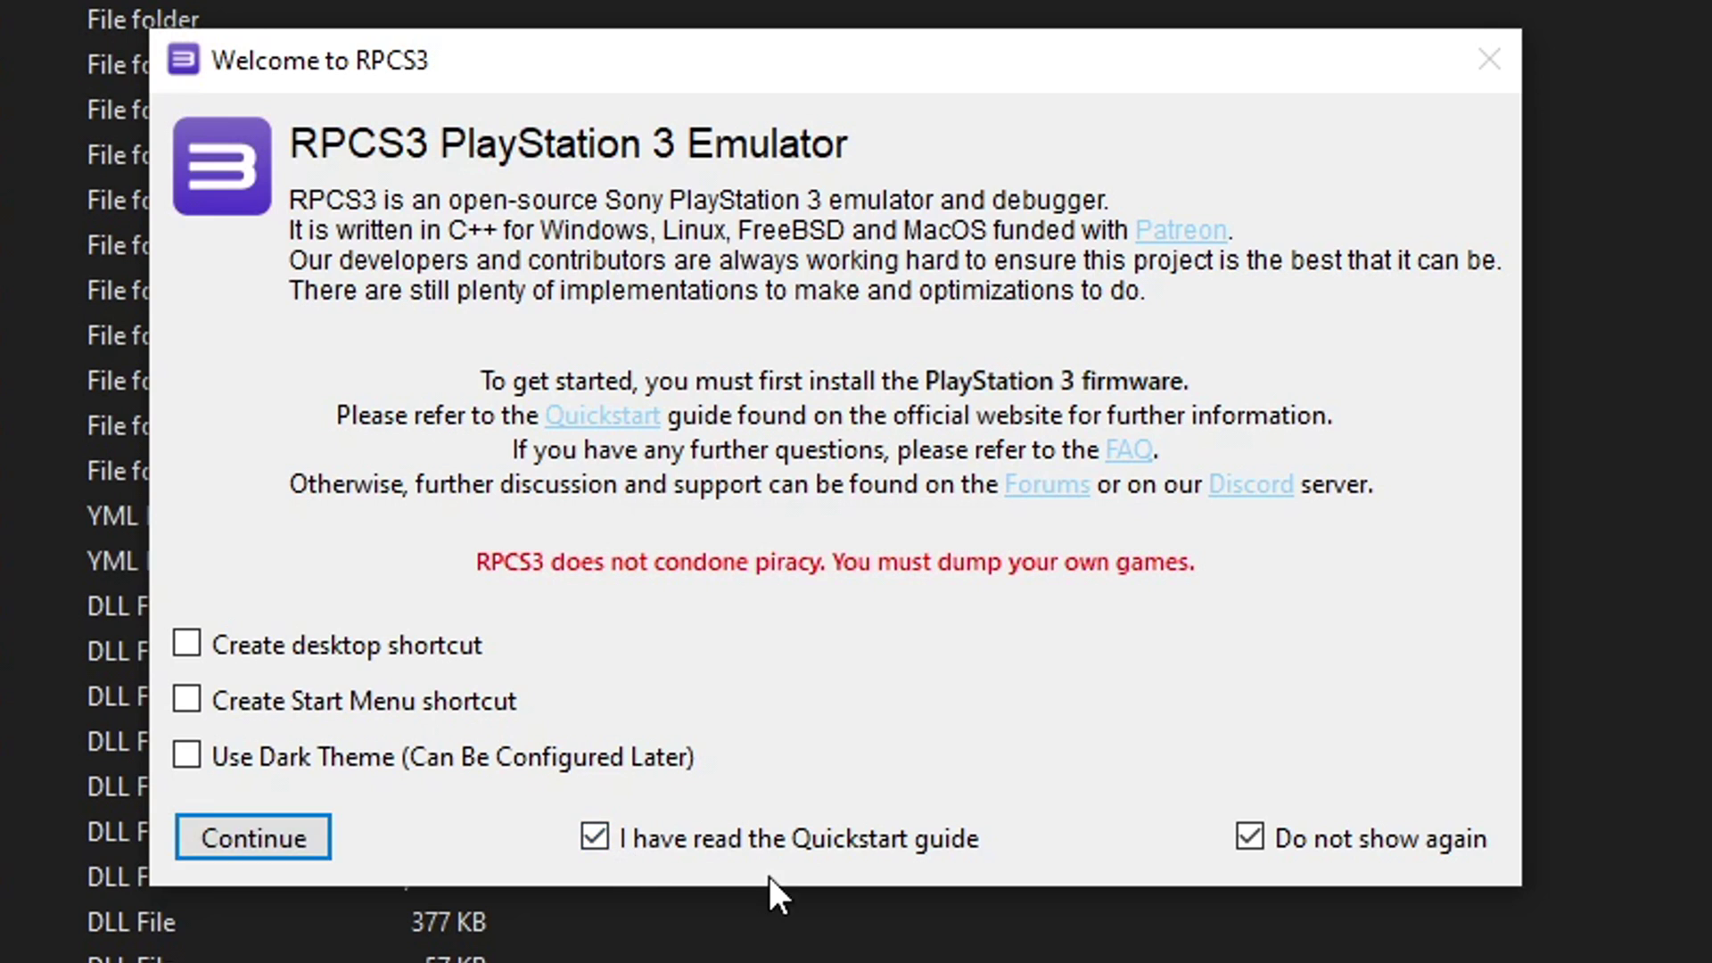
click(290, 843)
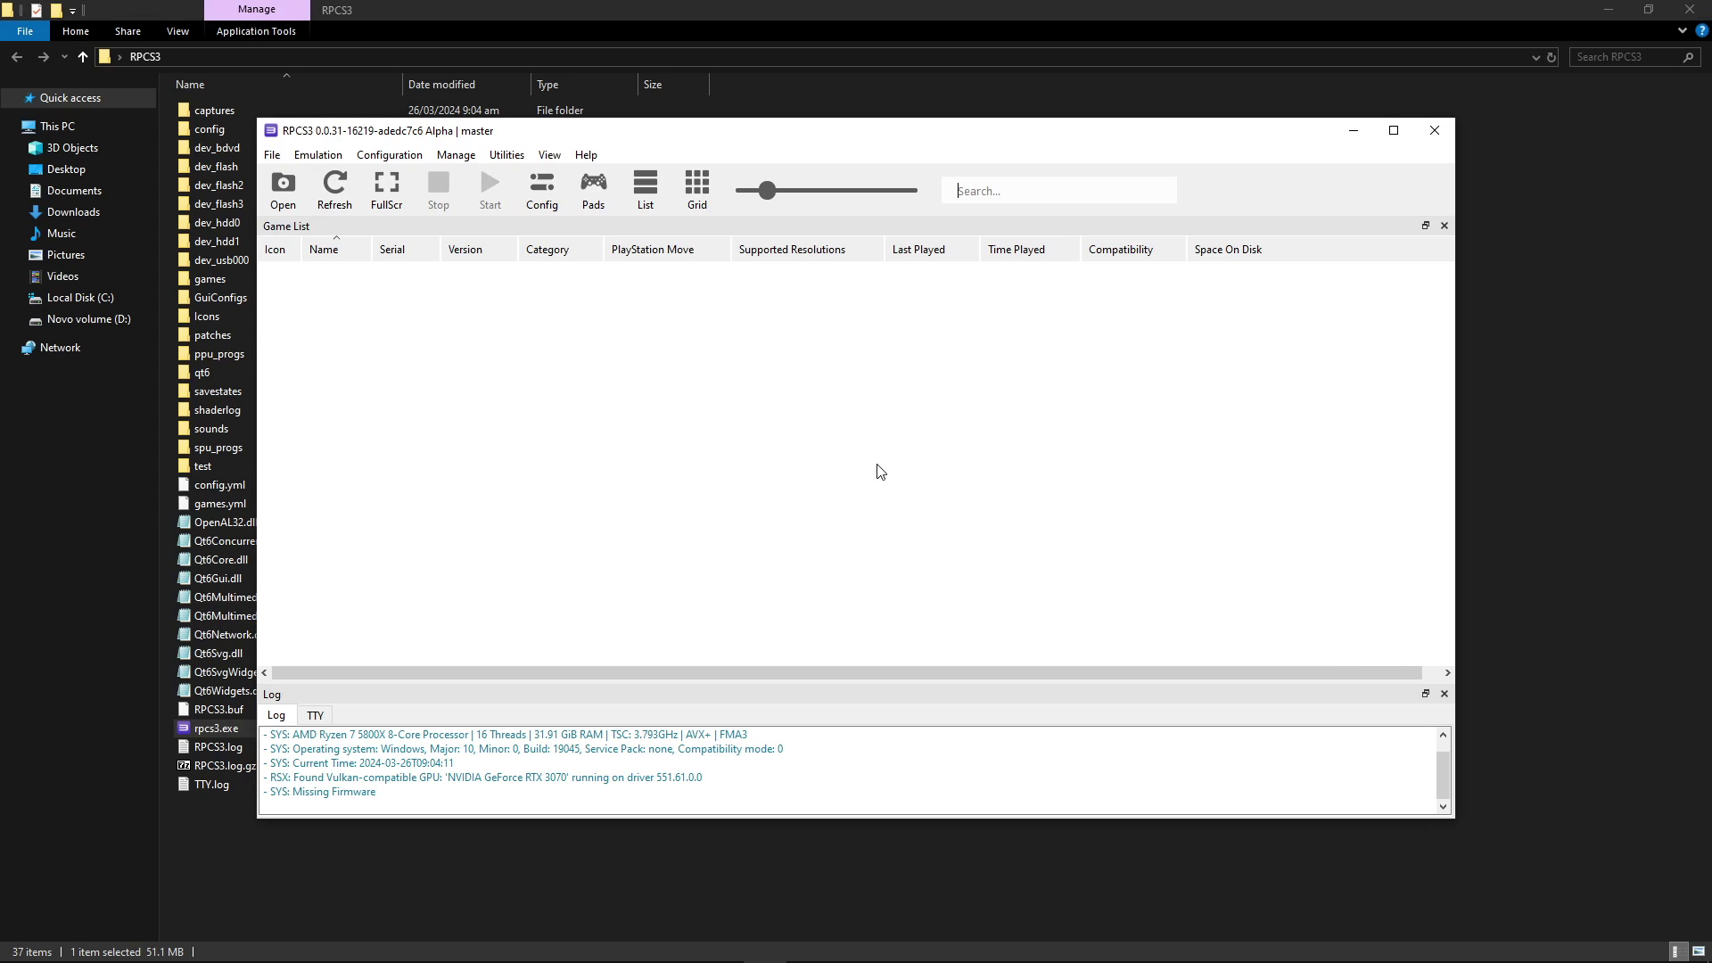
click(1394, 130)
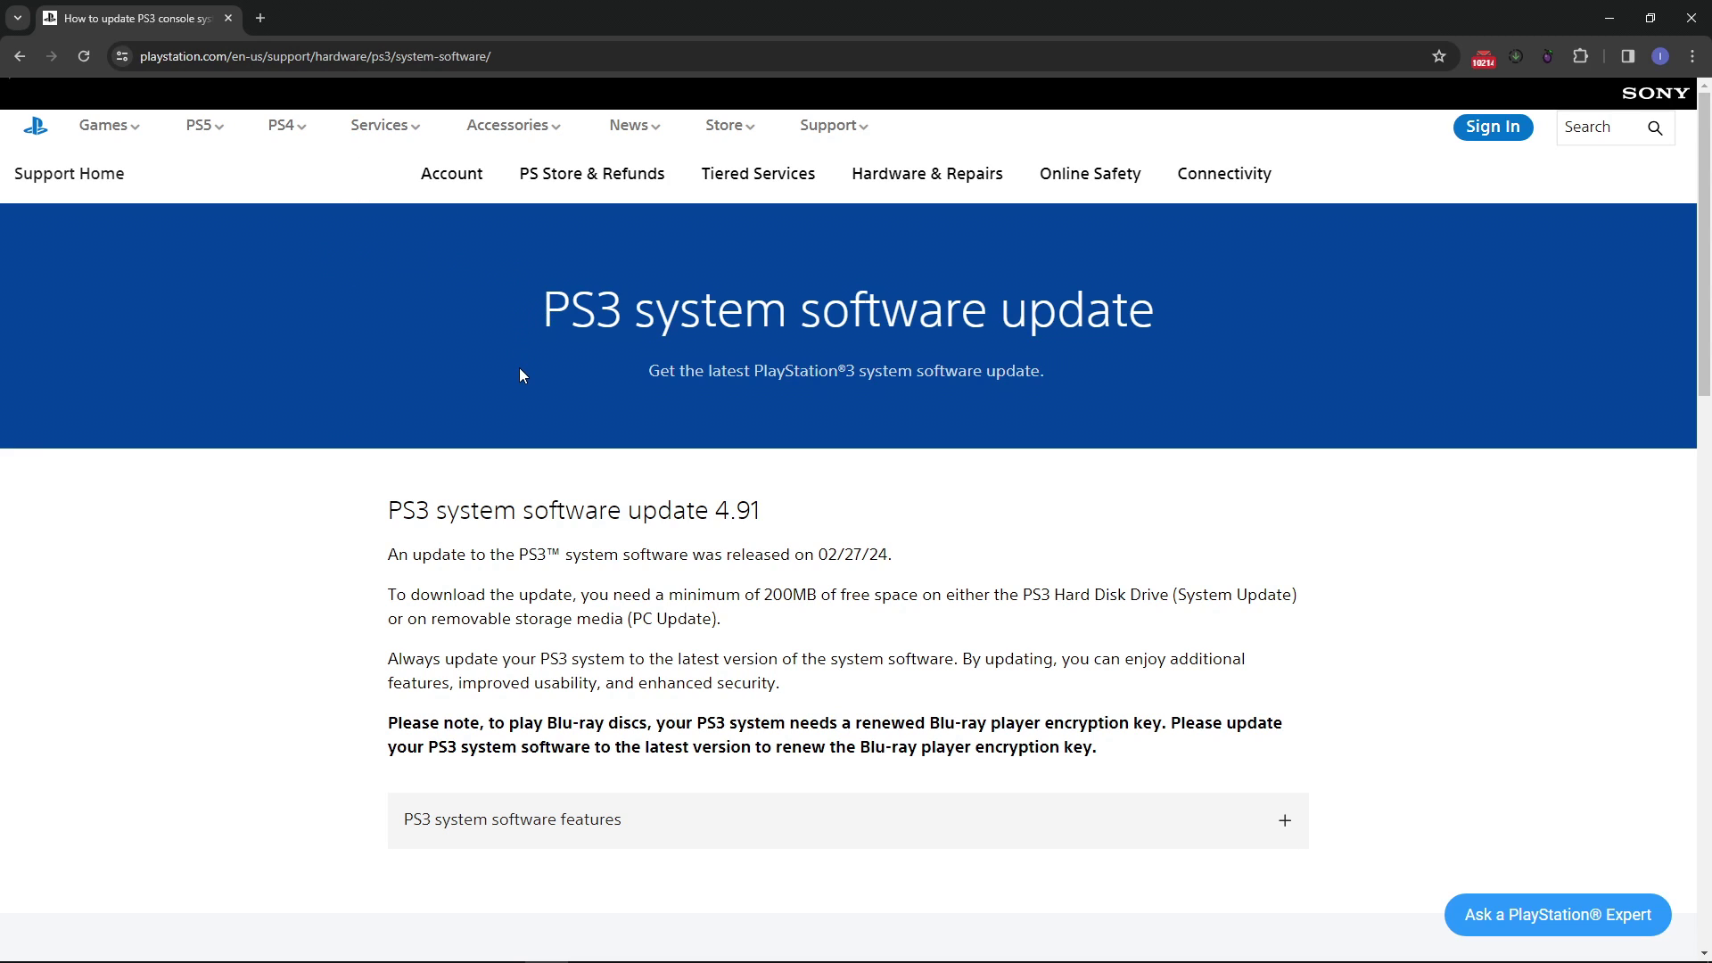
Step: Download the PS3 update file PS3UPDAT.PUP from the "Update using a computer" section into the RPCS3 folder
scroll(662, 425, down, 5)
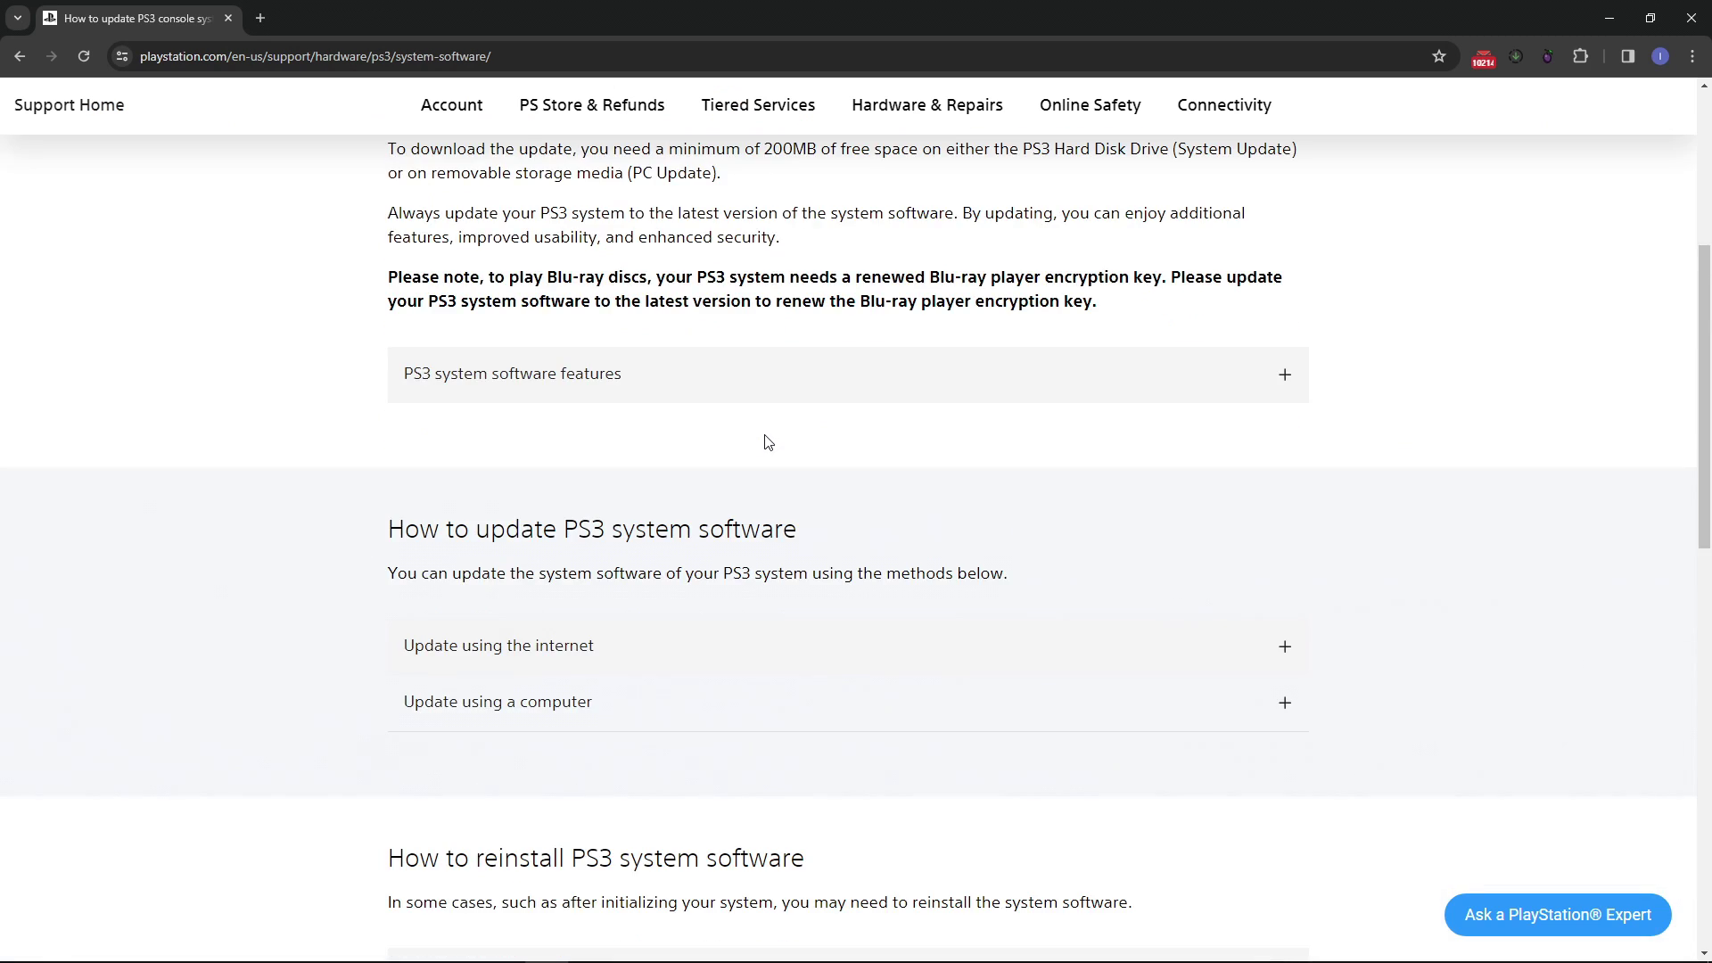
scroll(768, 442, down, 1)
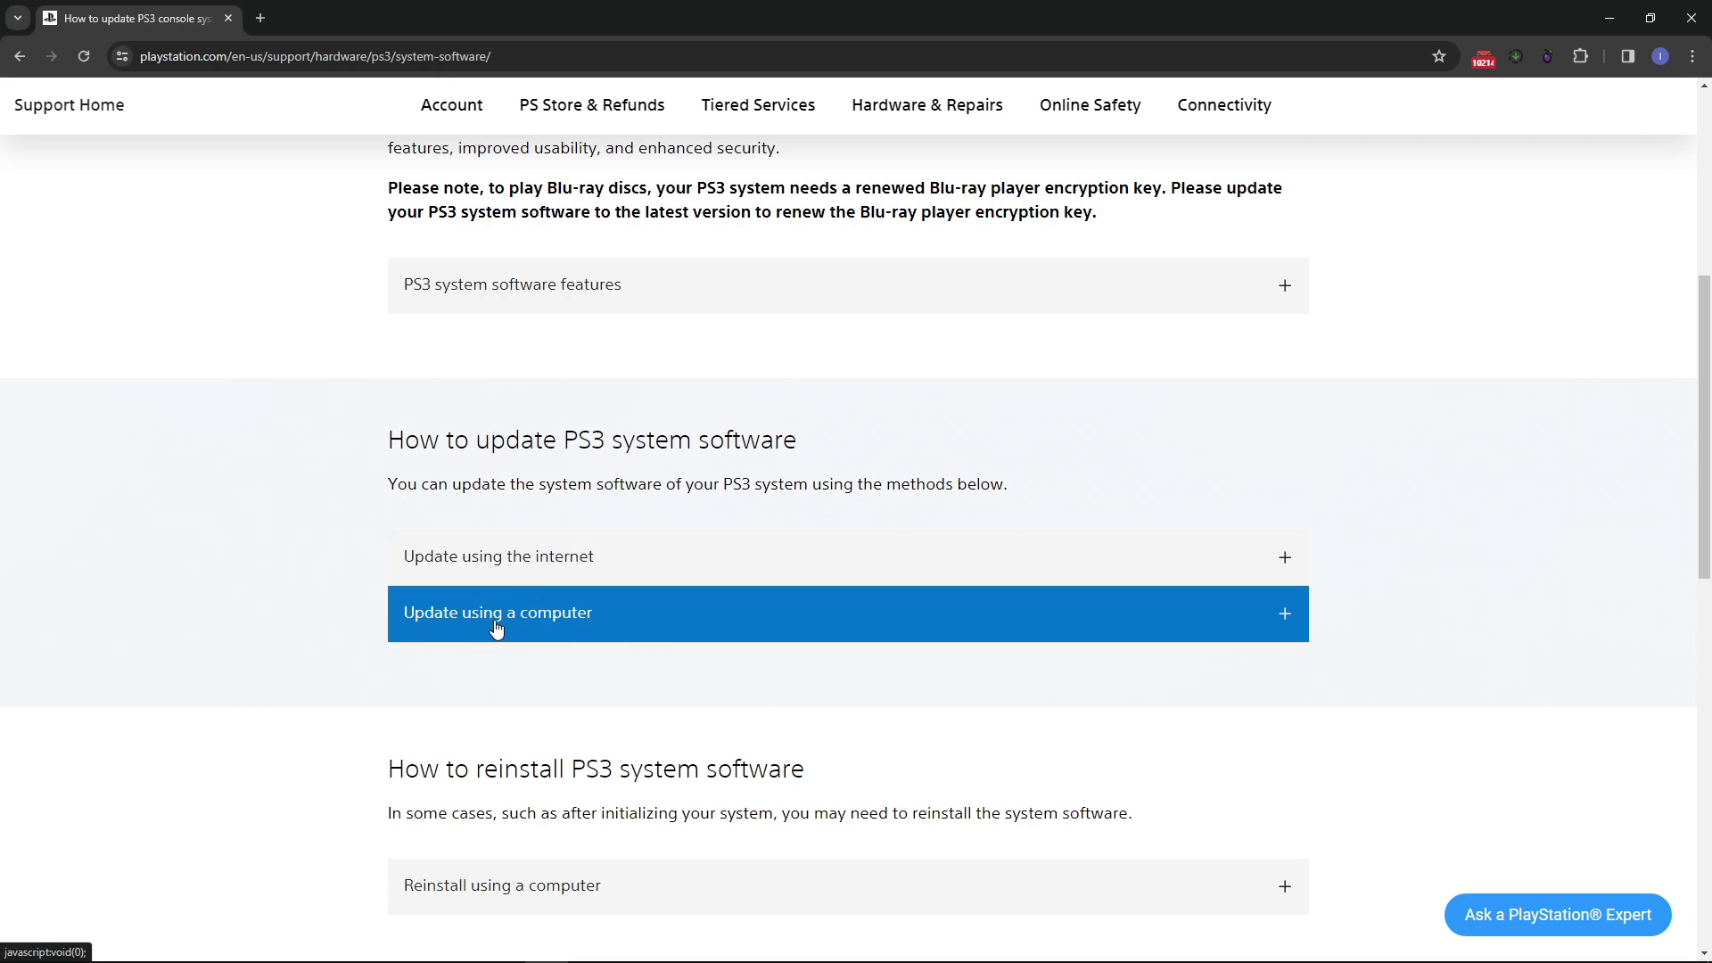
click(532, 627)
scroll(672, 600, down, 2)
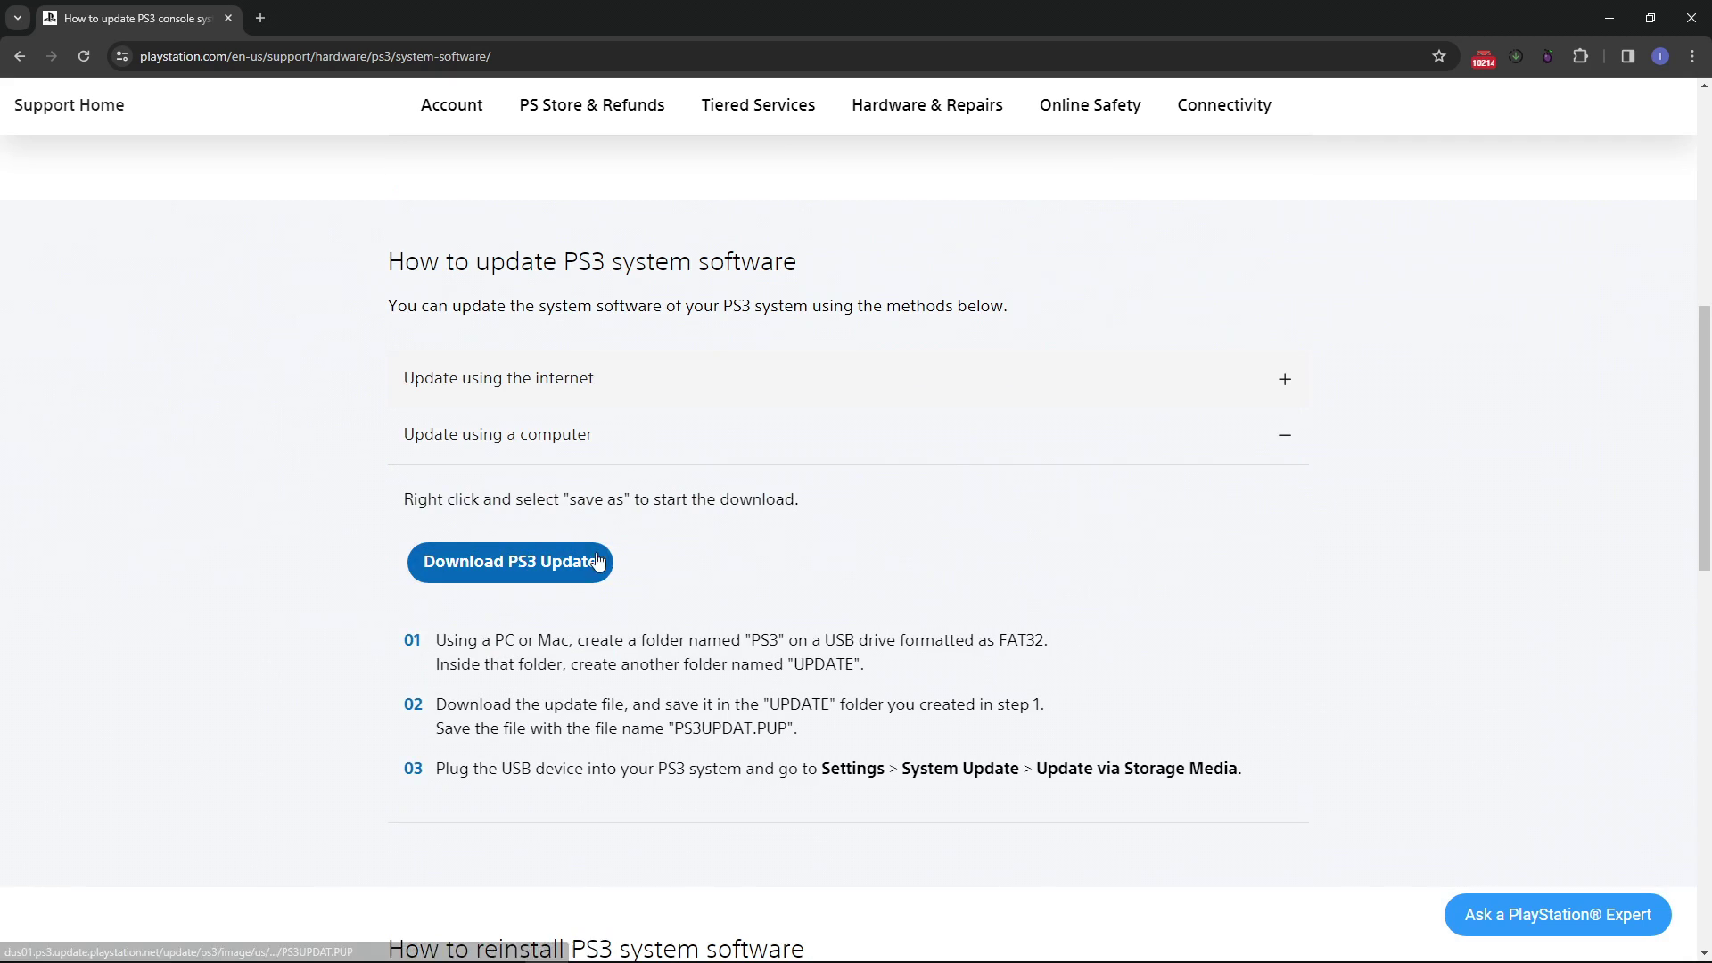
right_click(575, 579)
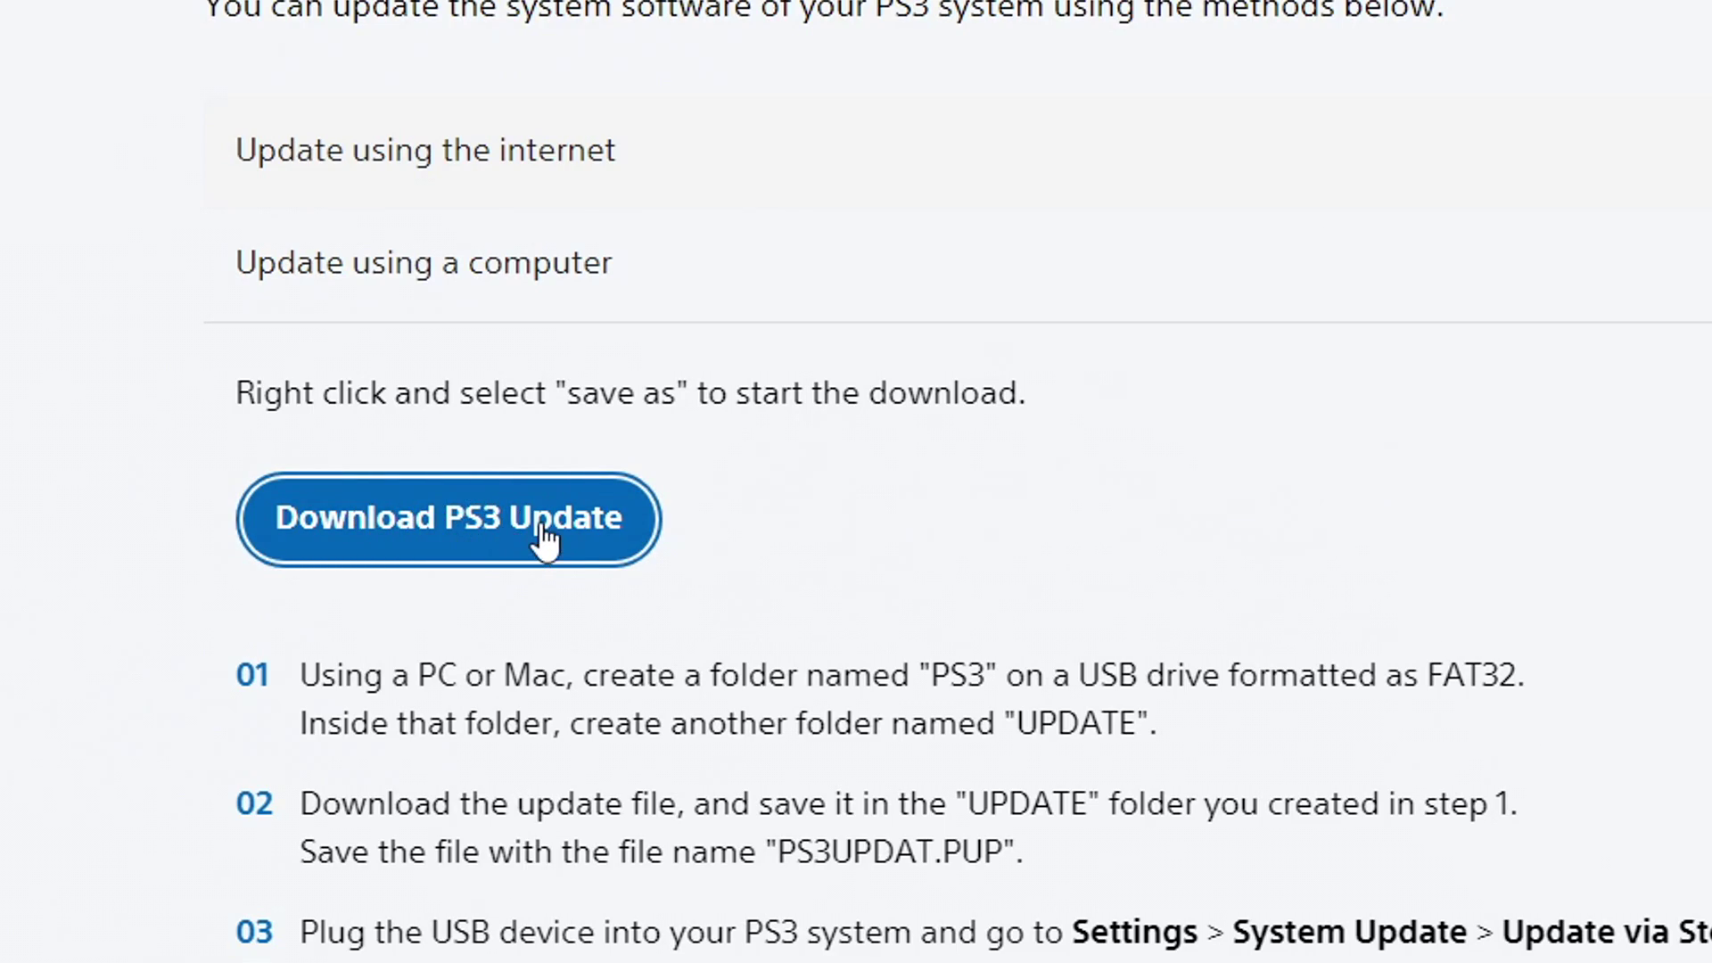
right_click(448, 529)
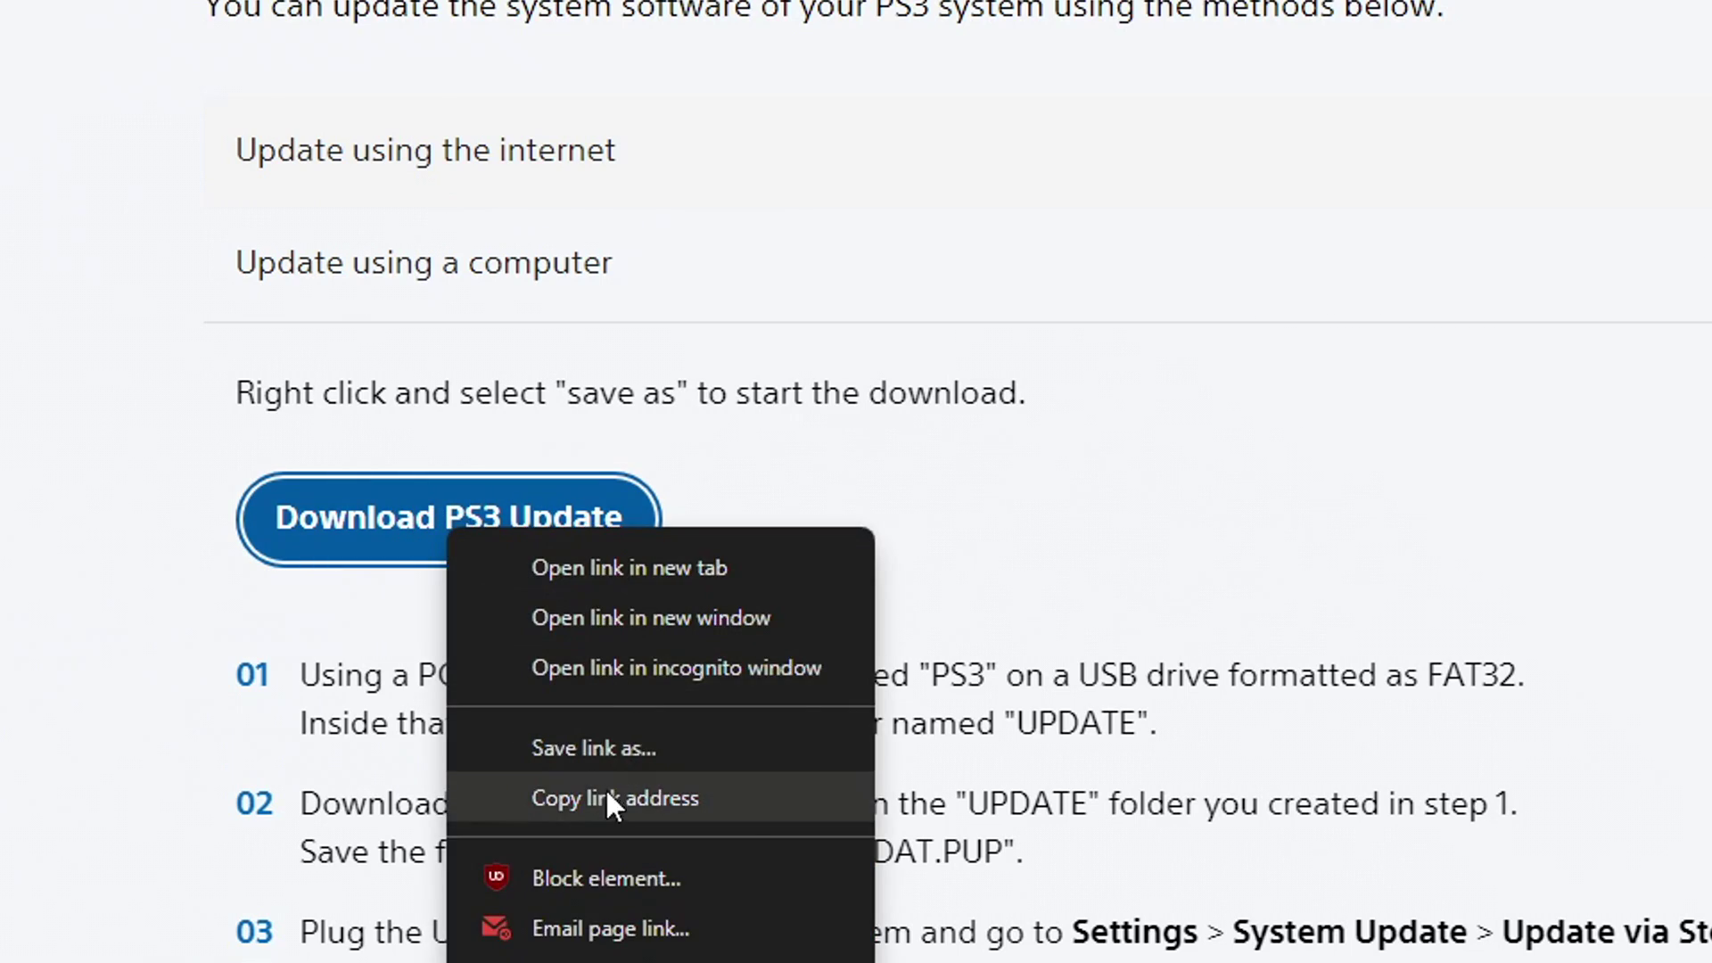
click(629, 799)
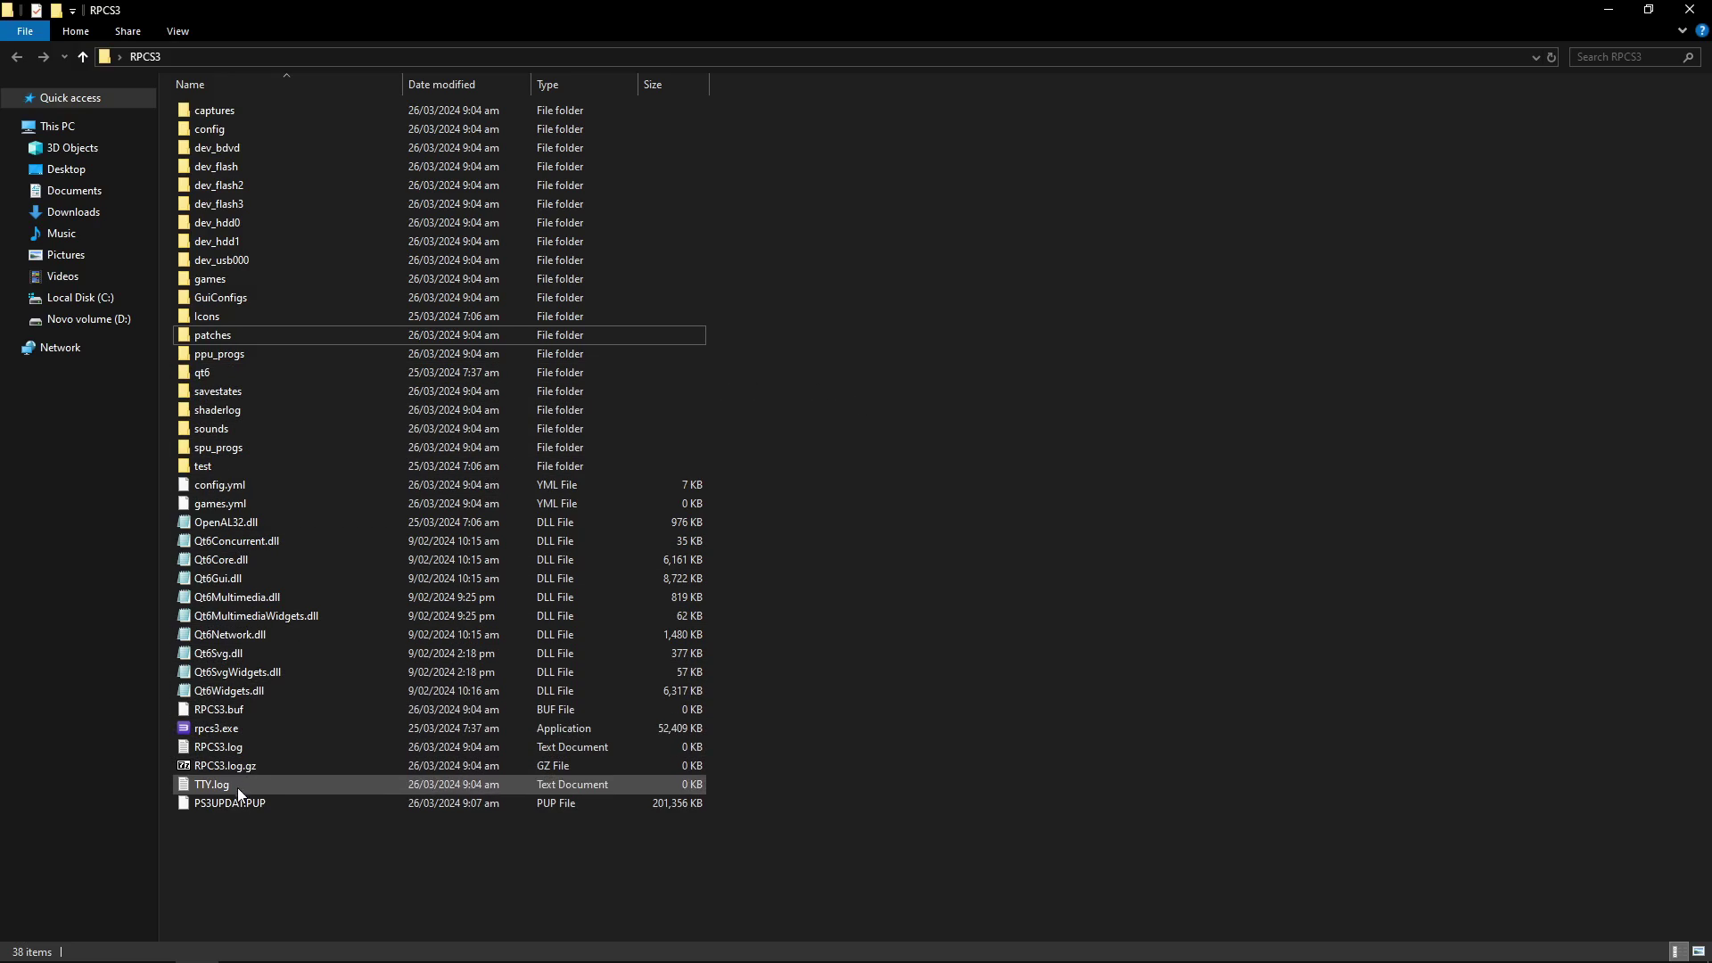
click(223, 806)
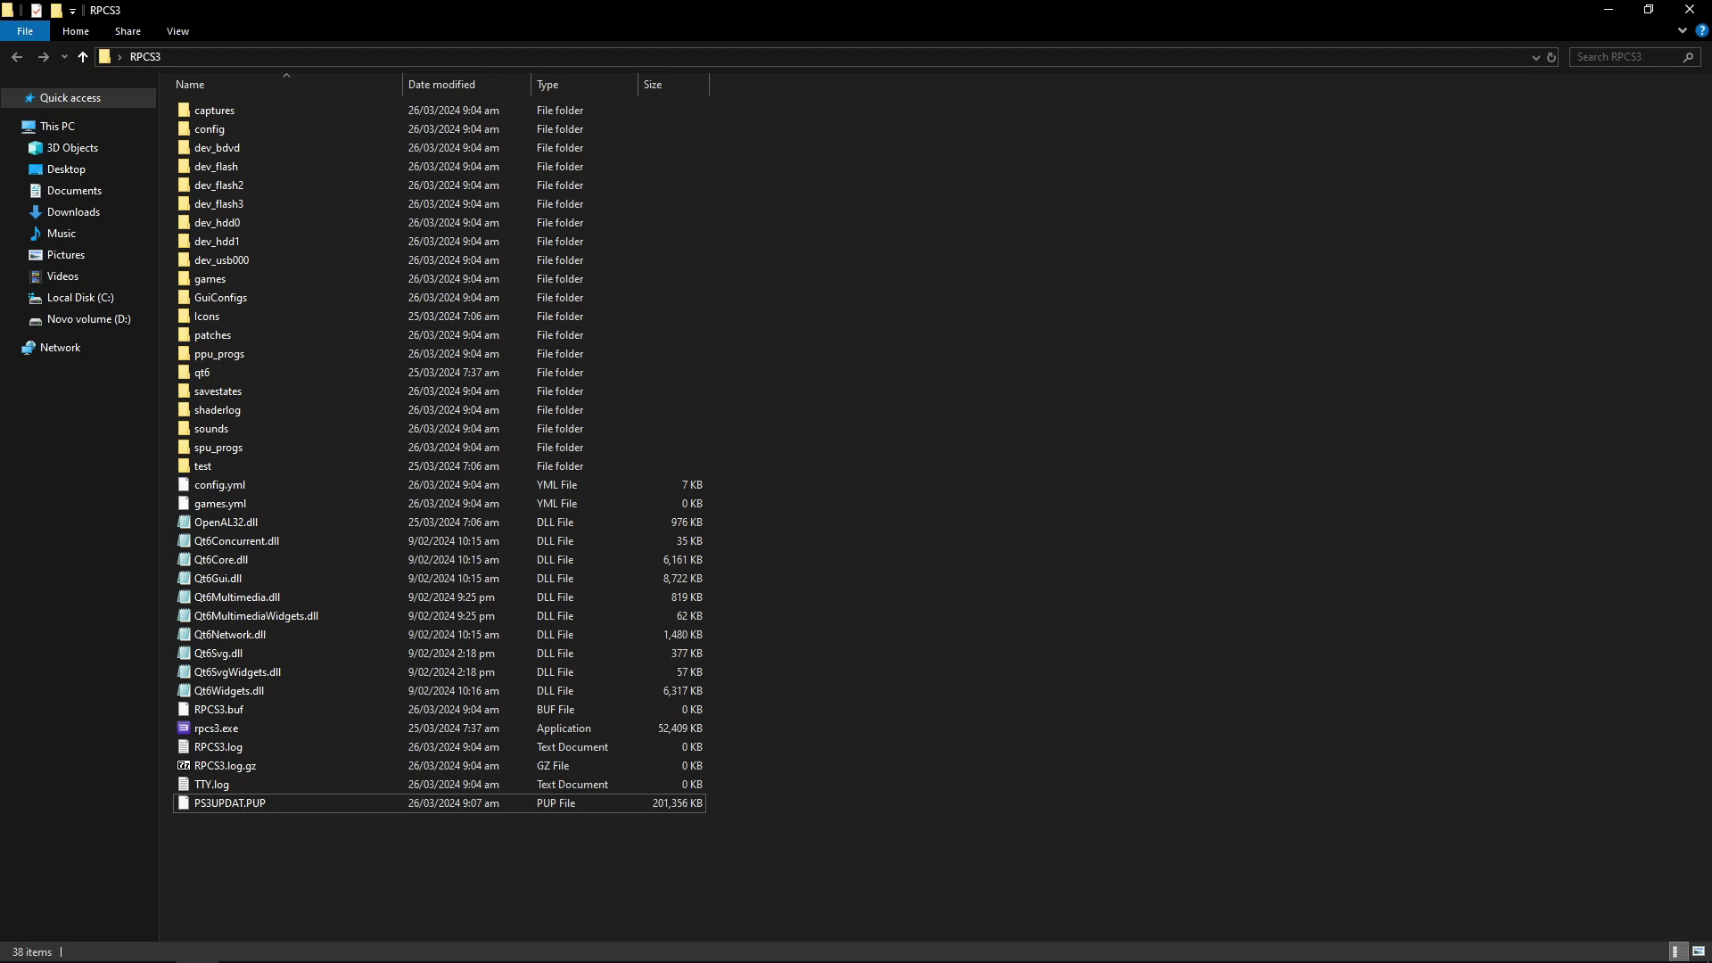
Step: Switch to RPCS3 and install the PS3 firmware from PS3UPDAT.PUP, dismissing the closing dialog
click(771, 952)
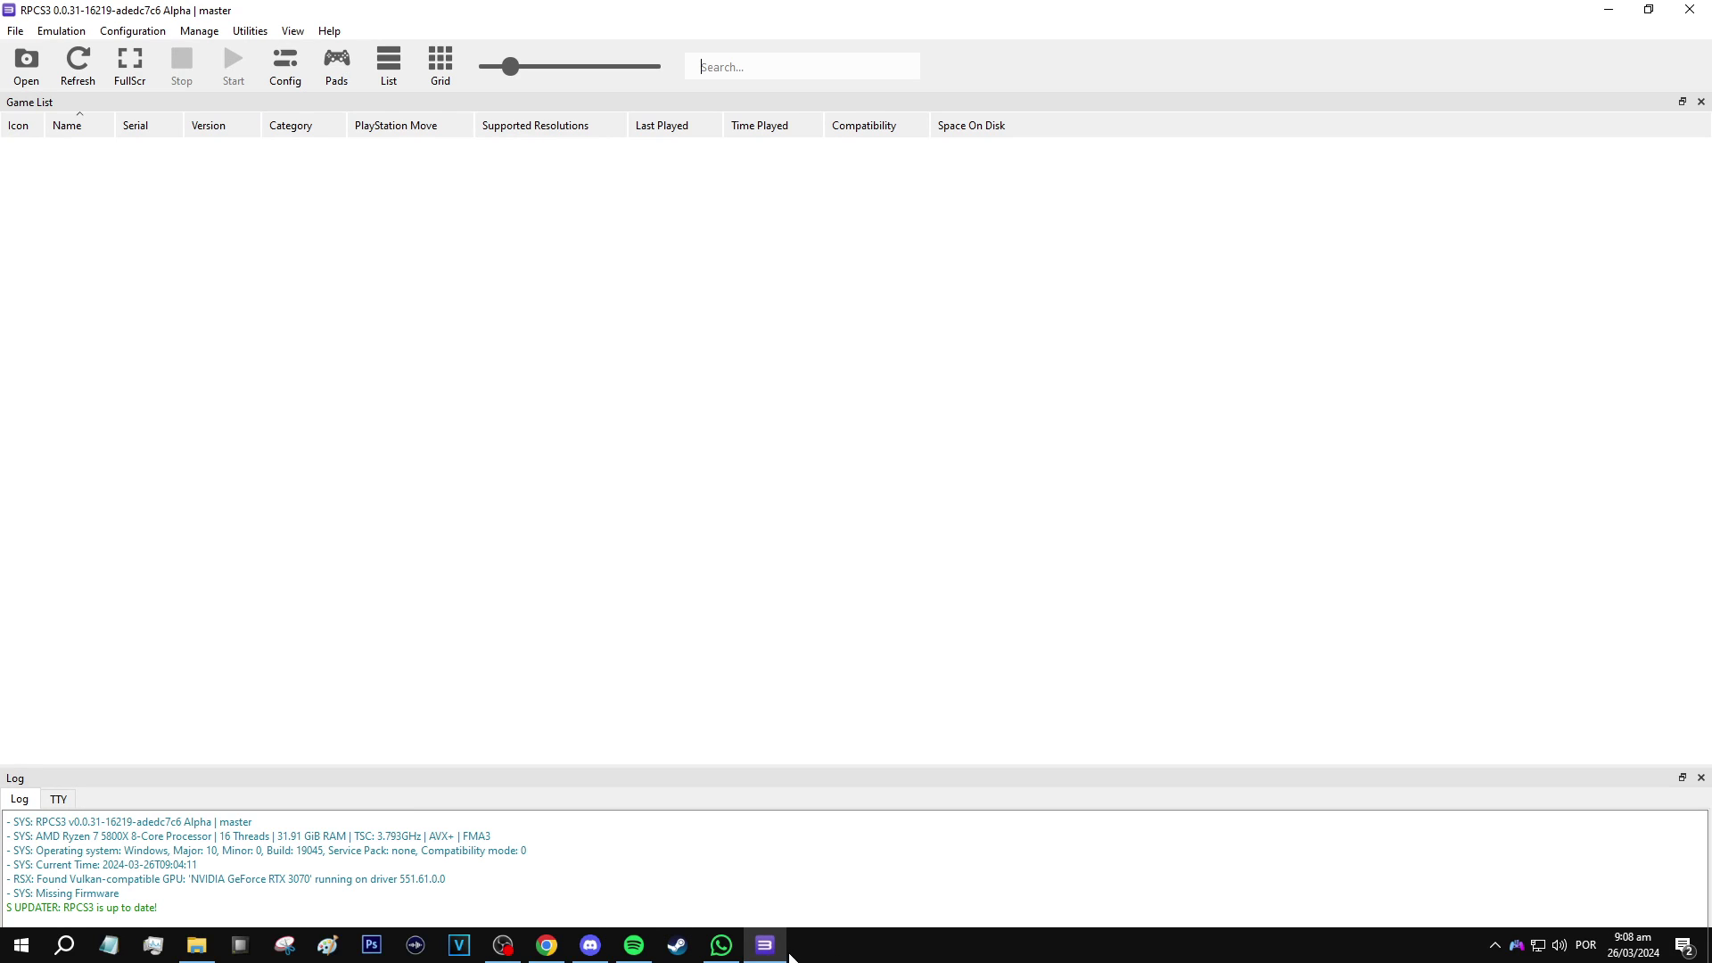
click(16, 32)
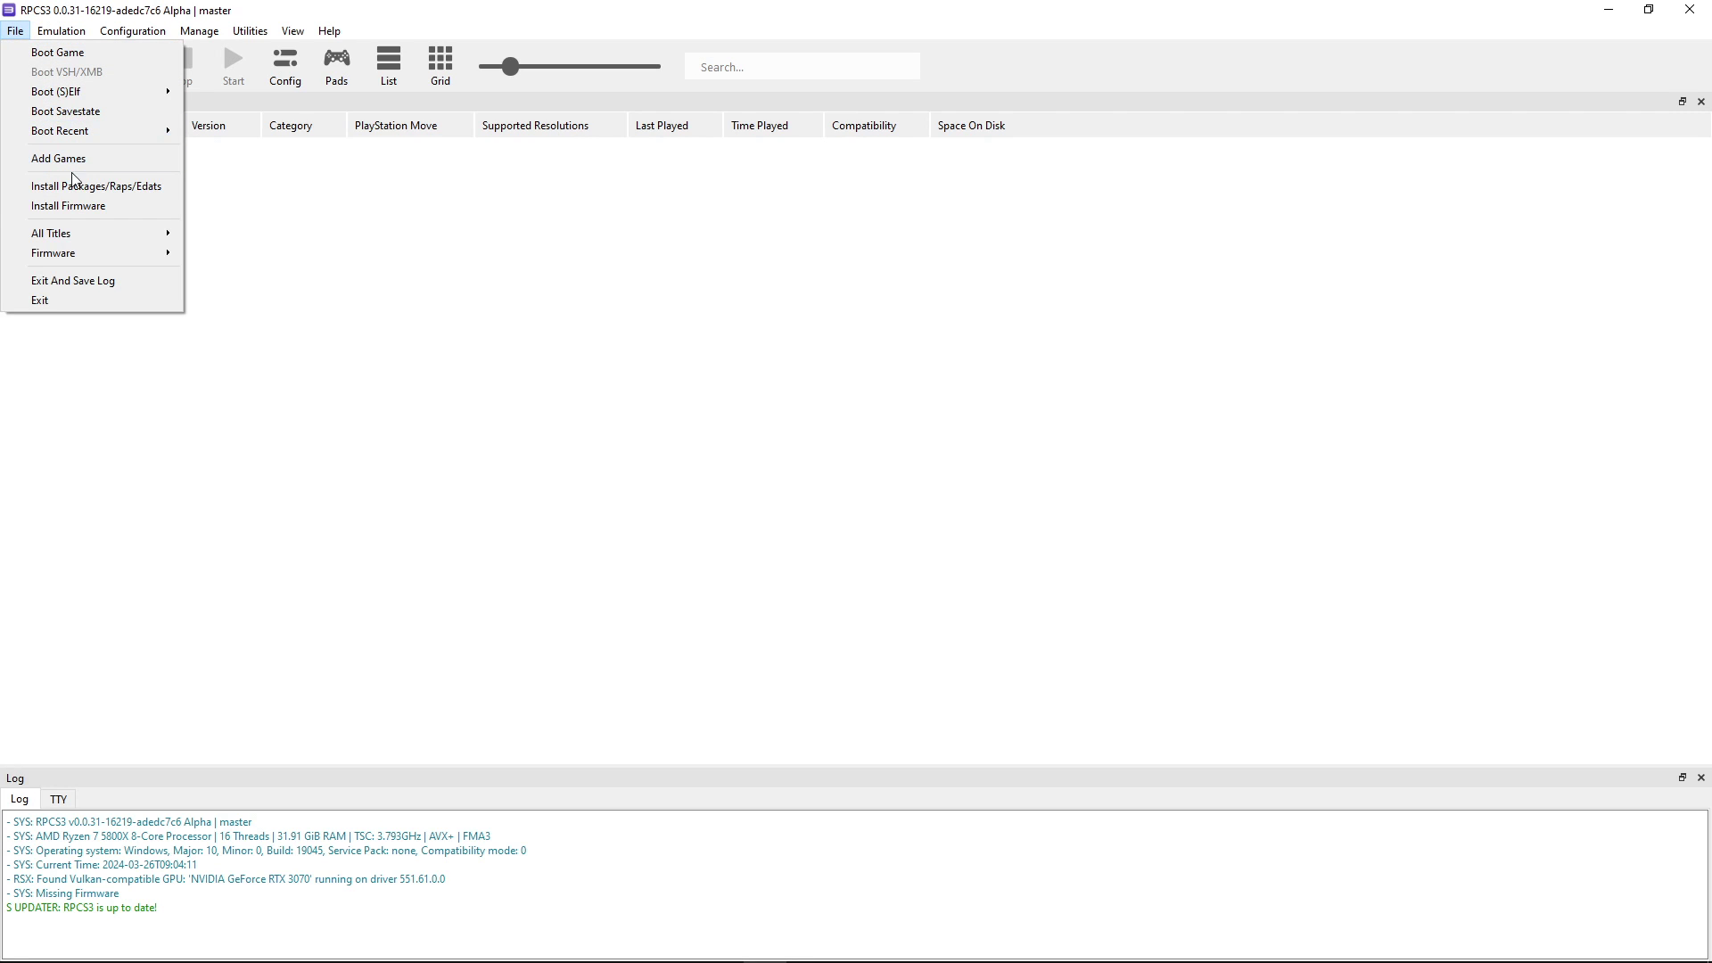
click(58, 207)
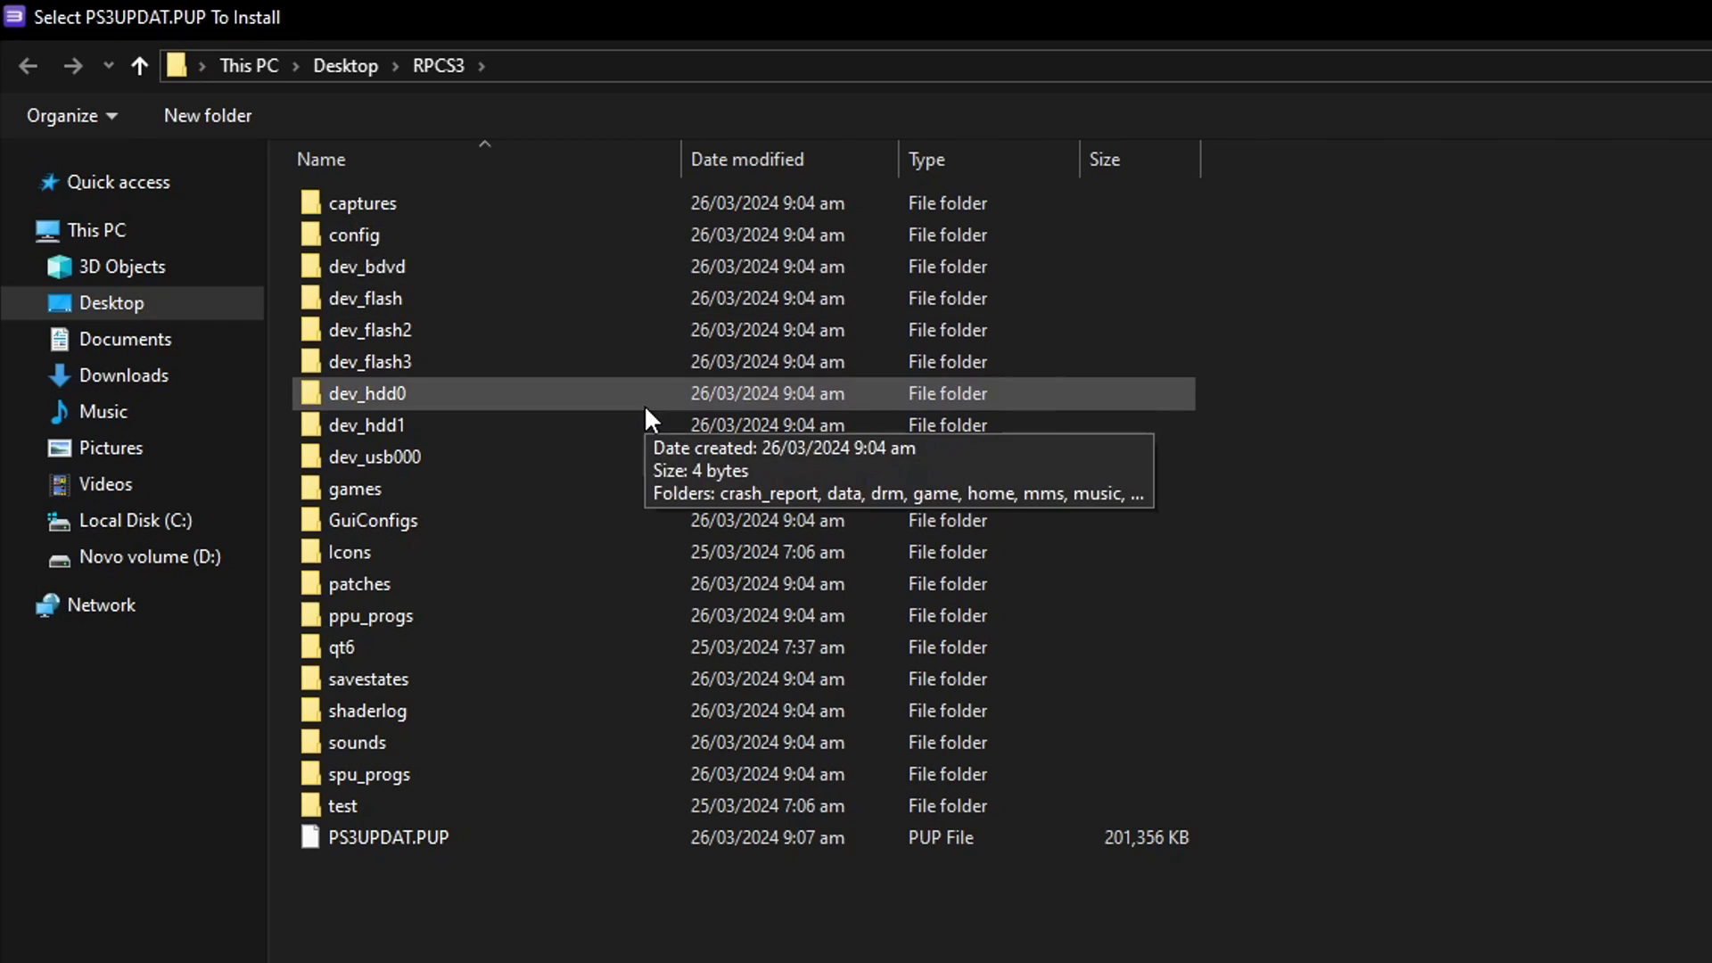
click(413, 838)
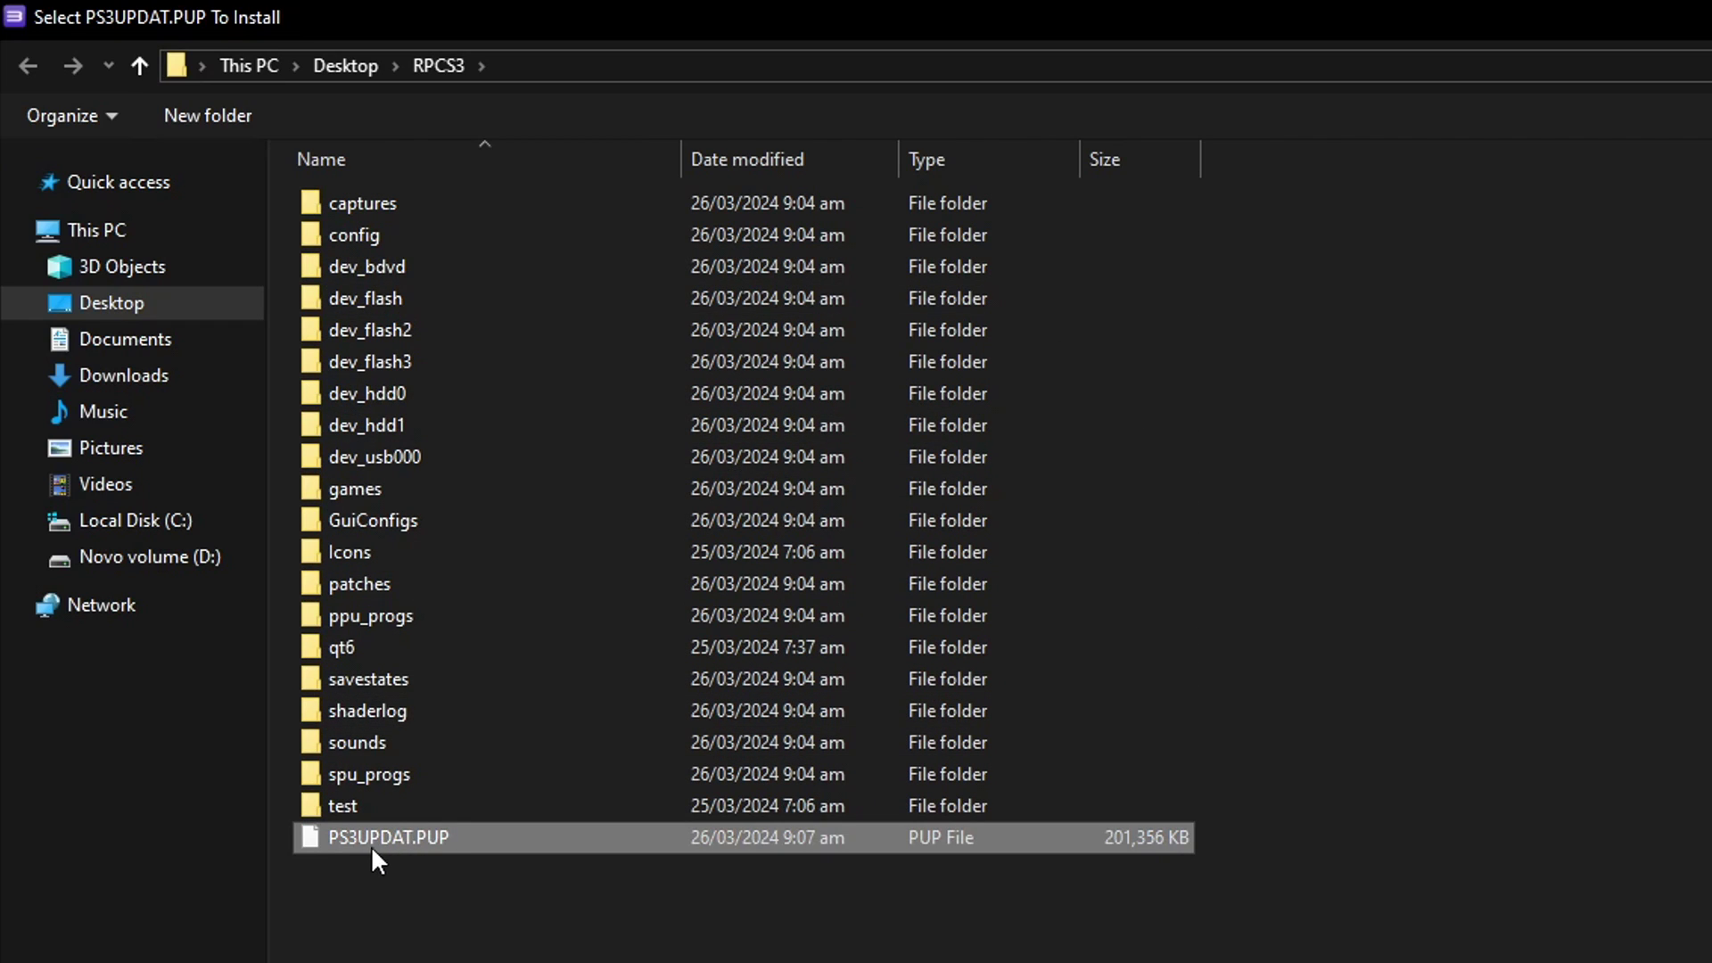
double_click(441, 835)
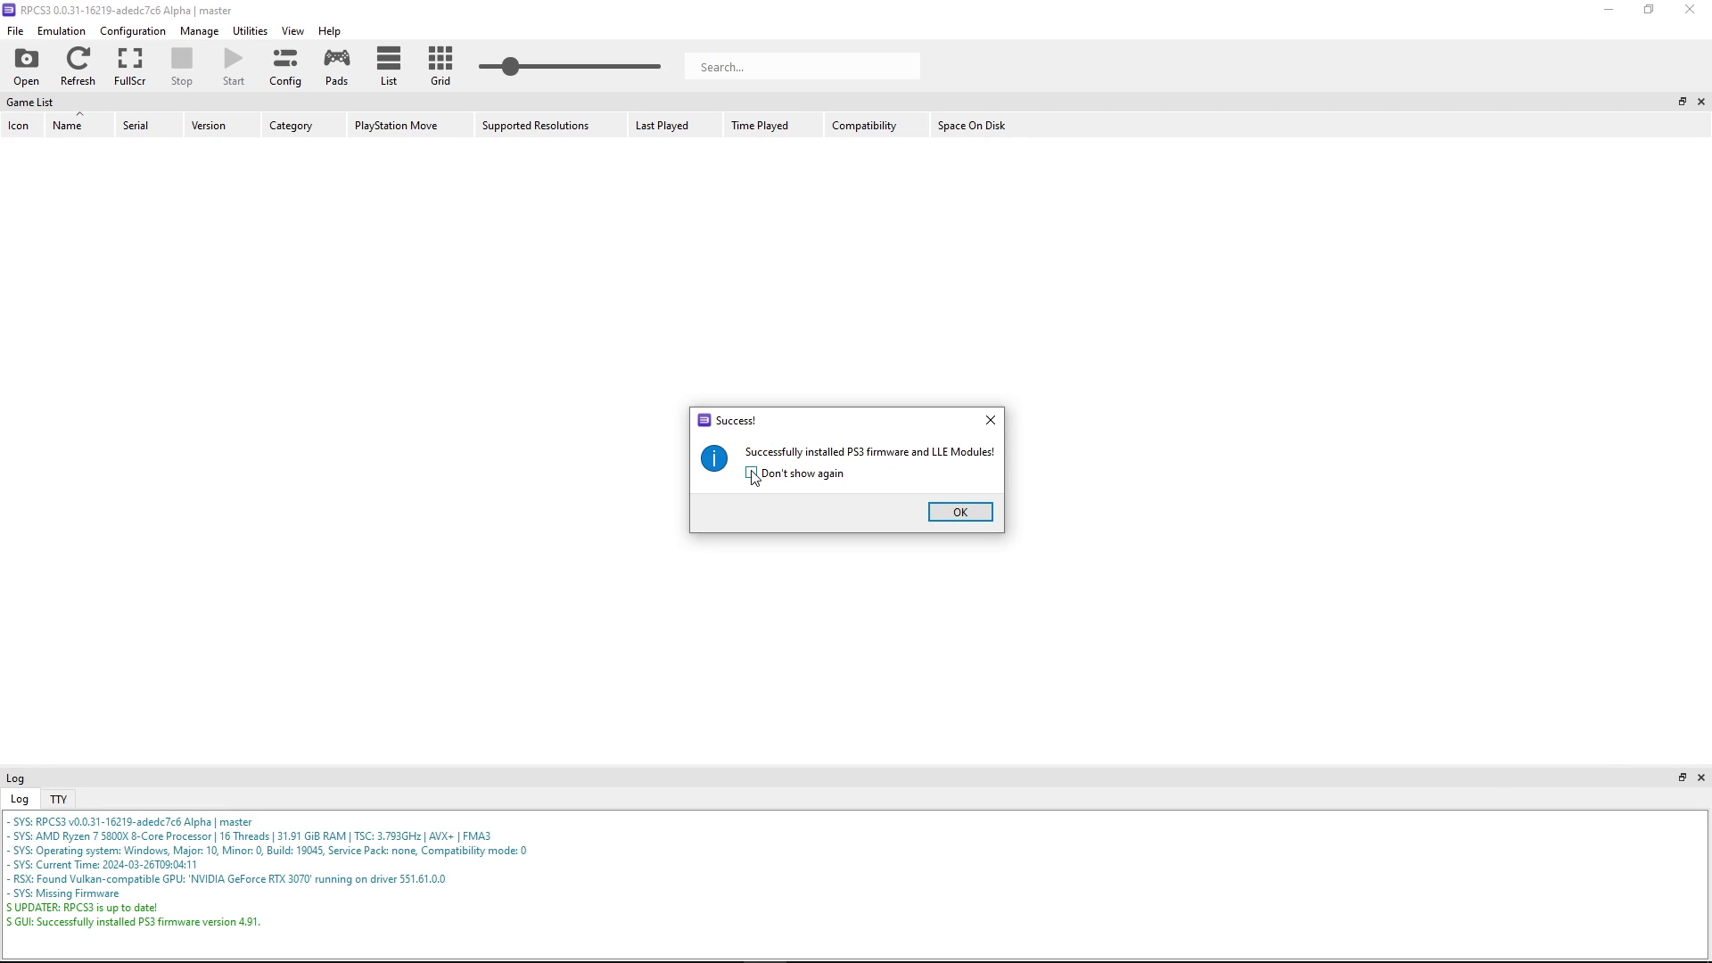
click(949, 524)
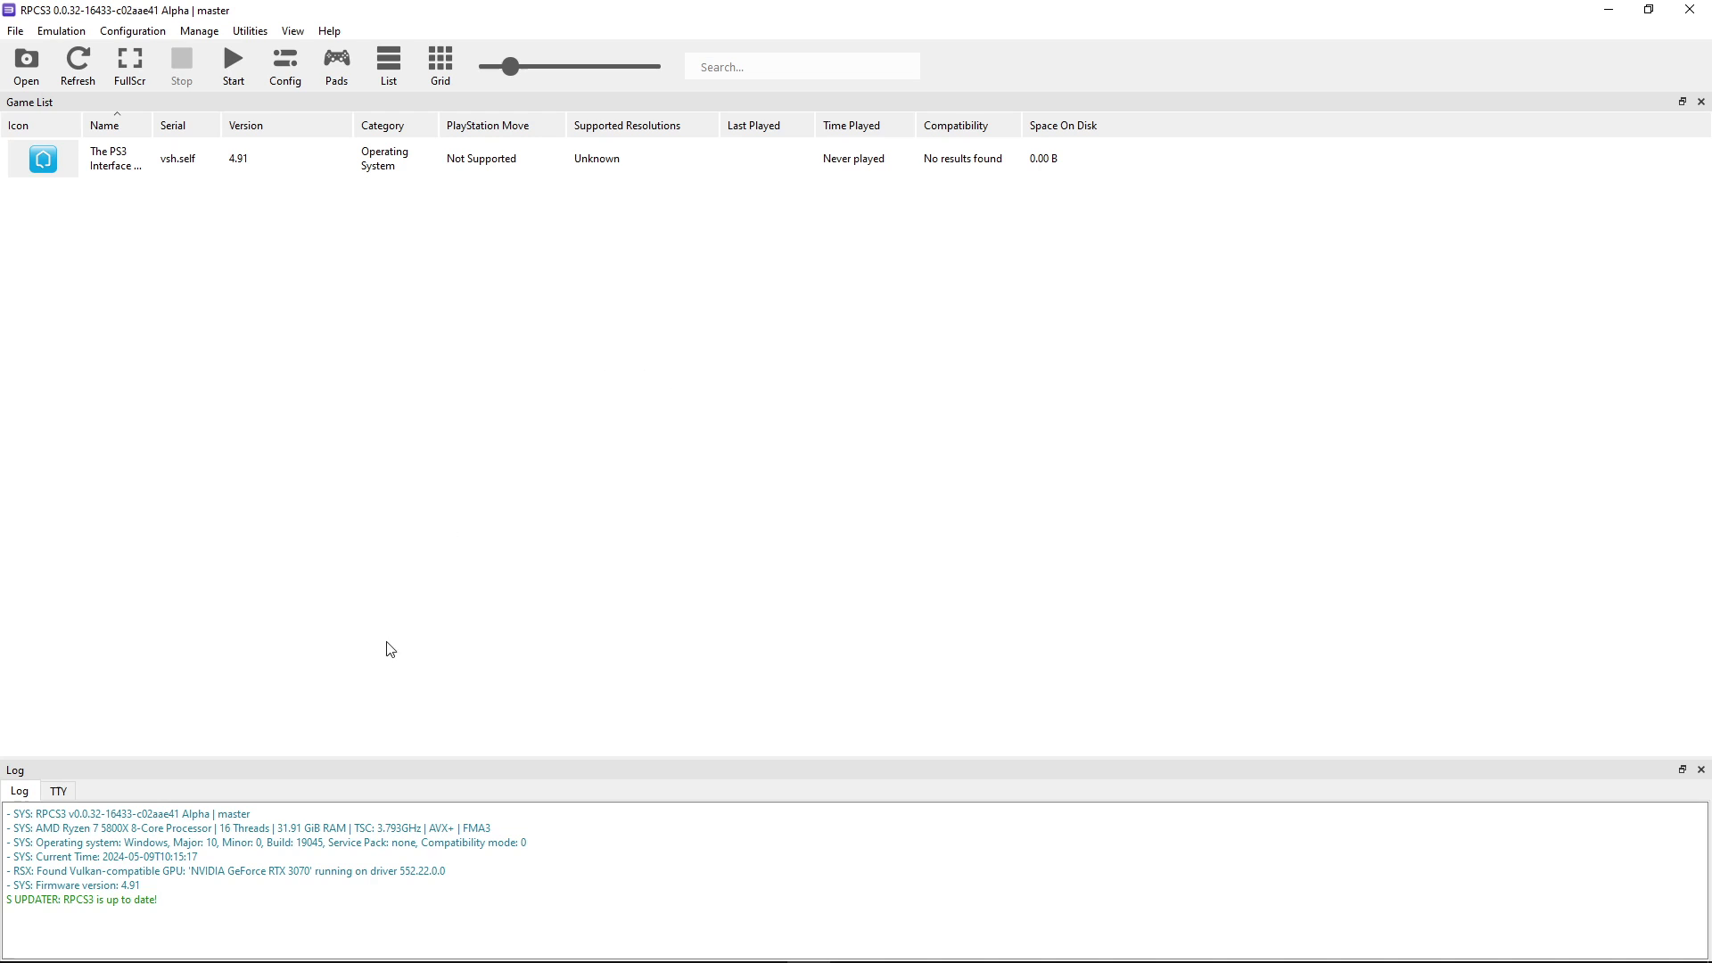
Step: Switch to File Explorer and examine the games folder and the contents of its Skate 3 folder, returning to the RPCS3 folder
click(176, 945)
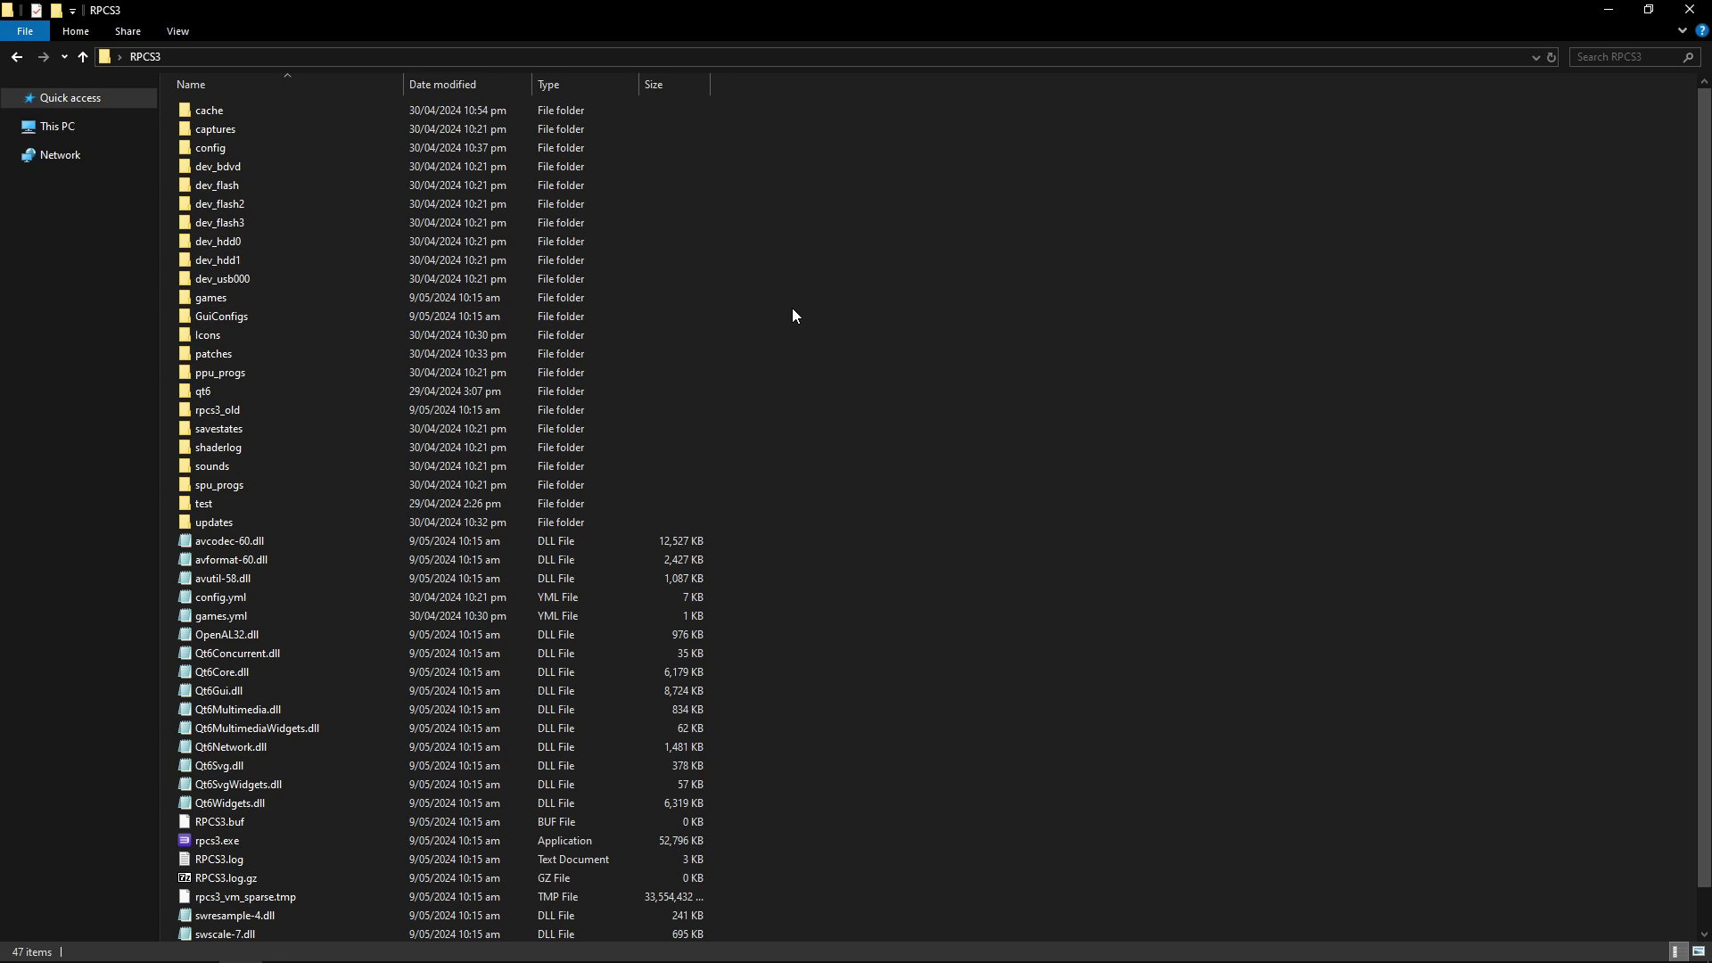
double_click(249, 298)
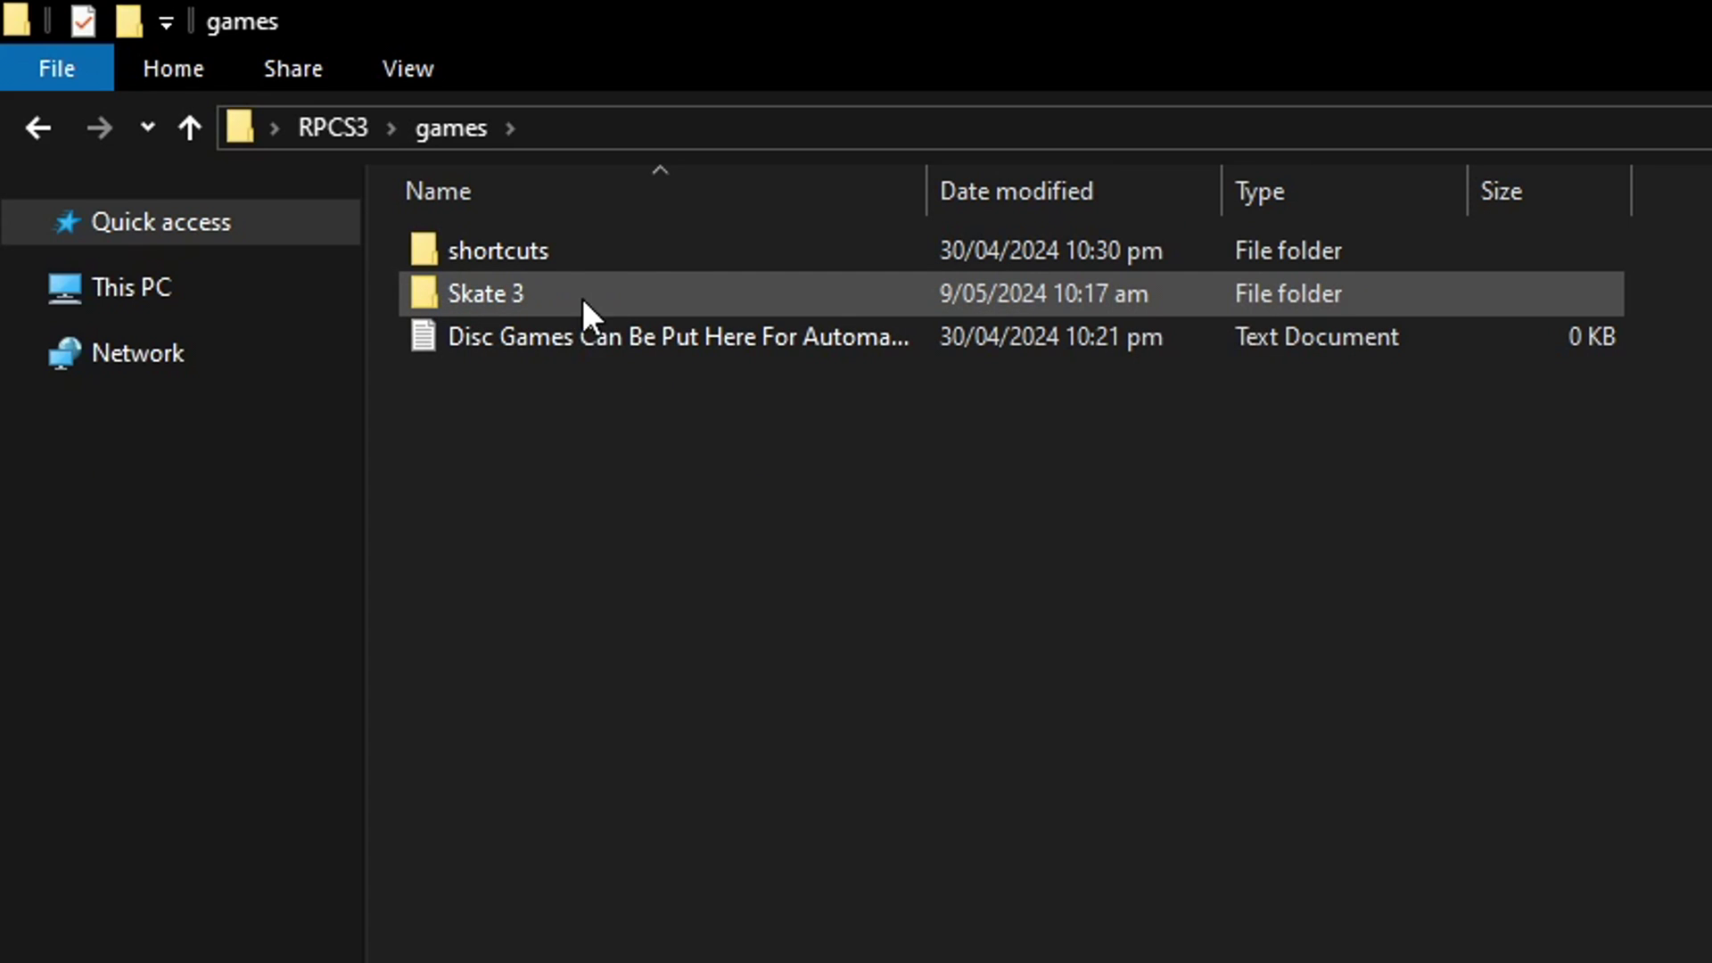
double_click(570, 296)
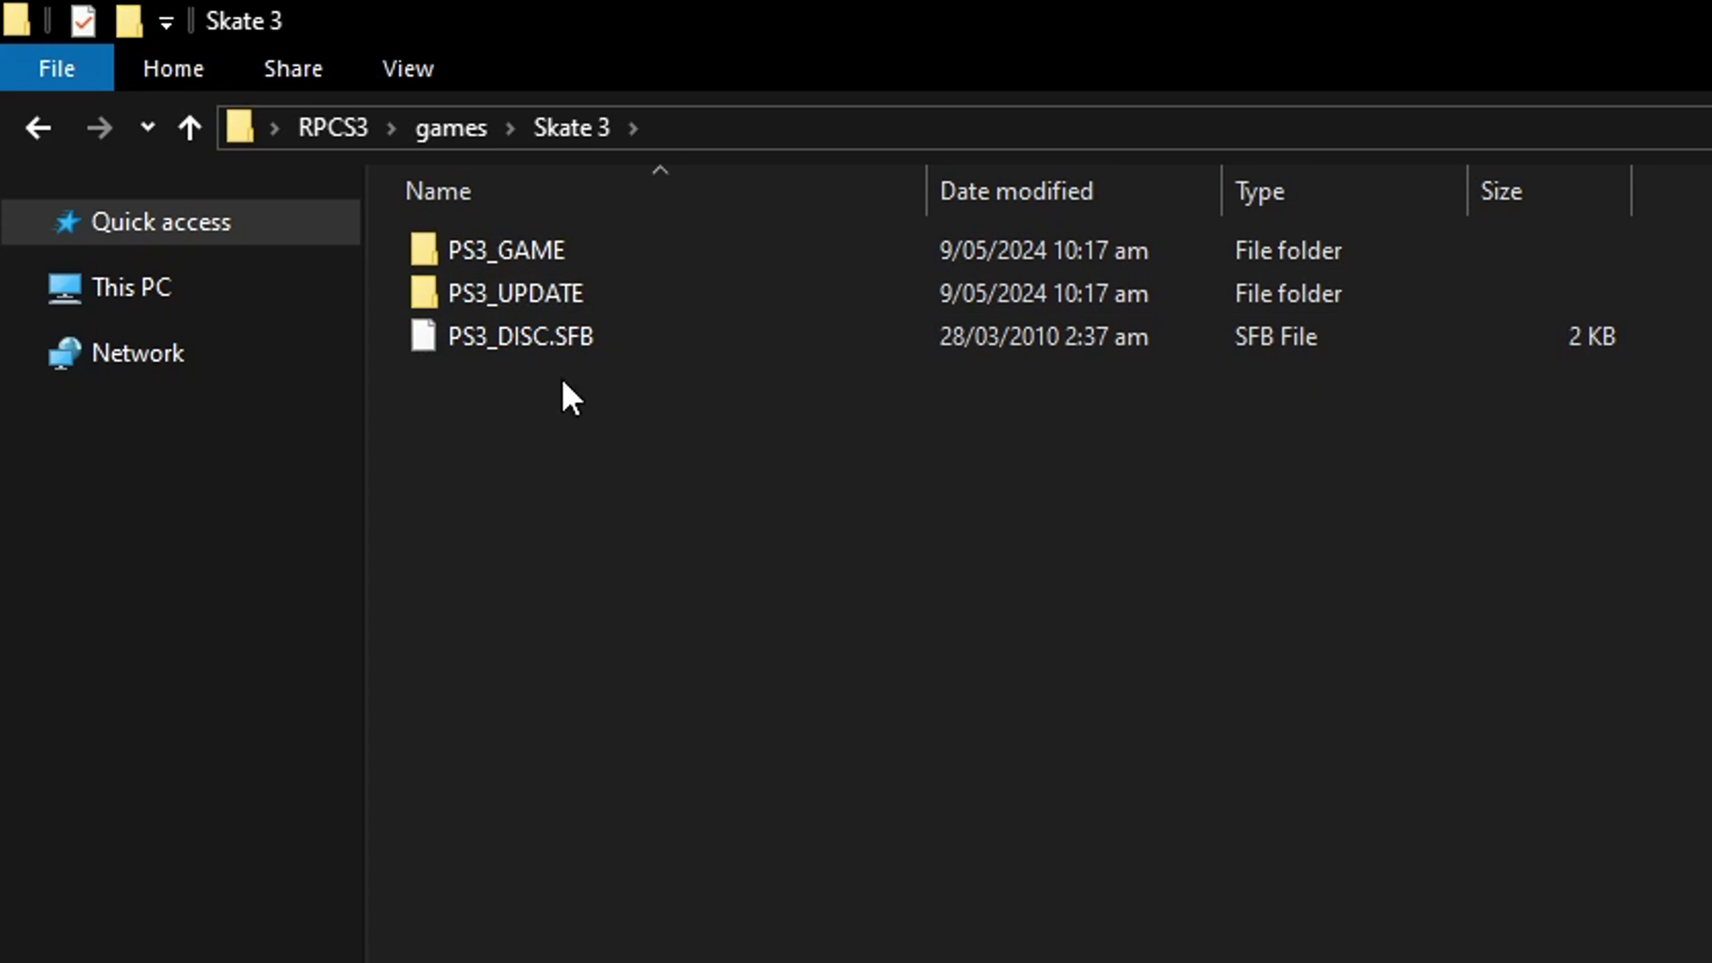
click(473, 130)
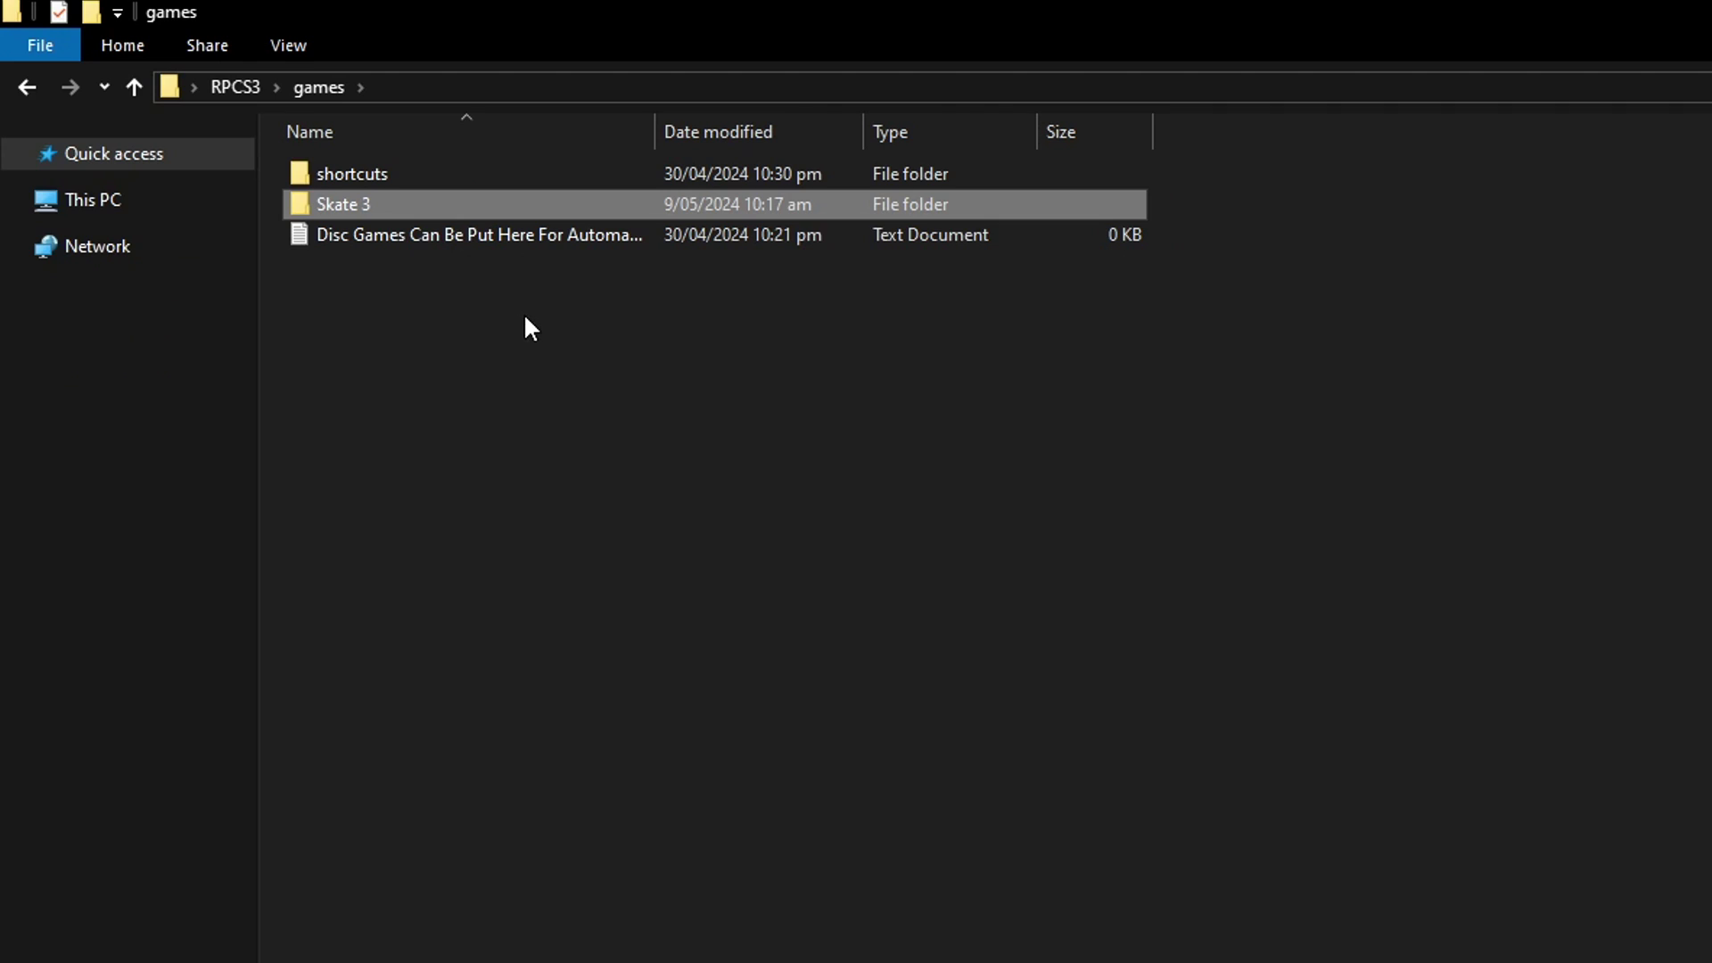
click(510, 319)
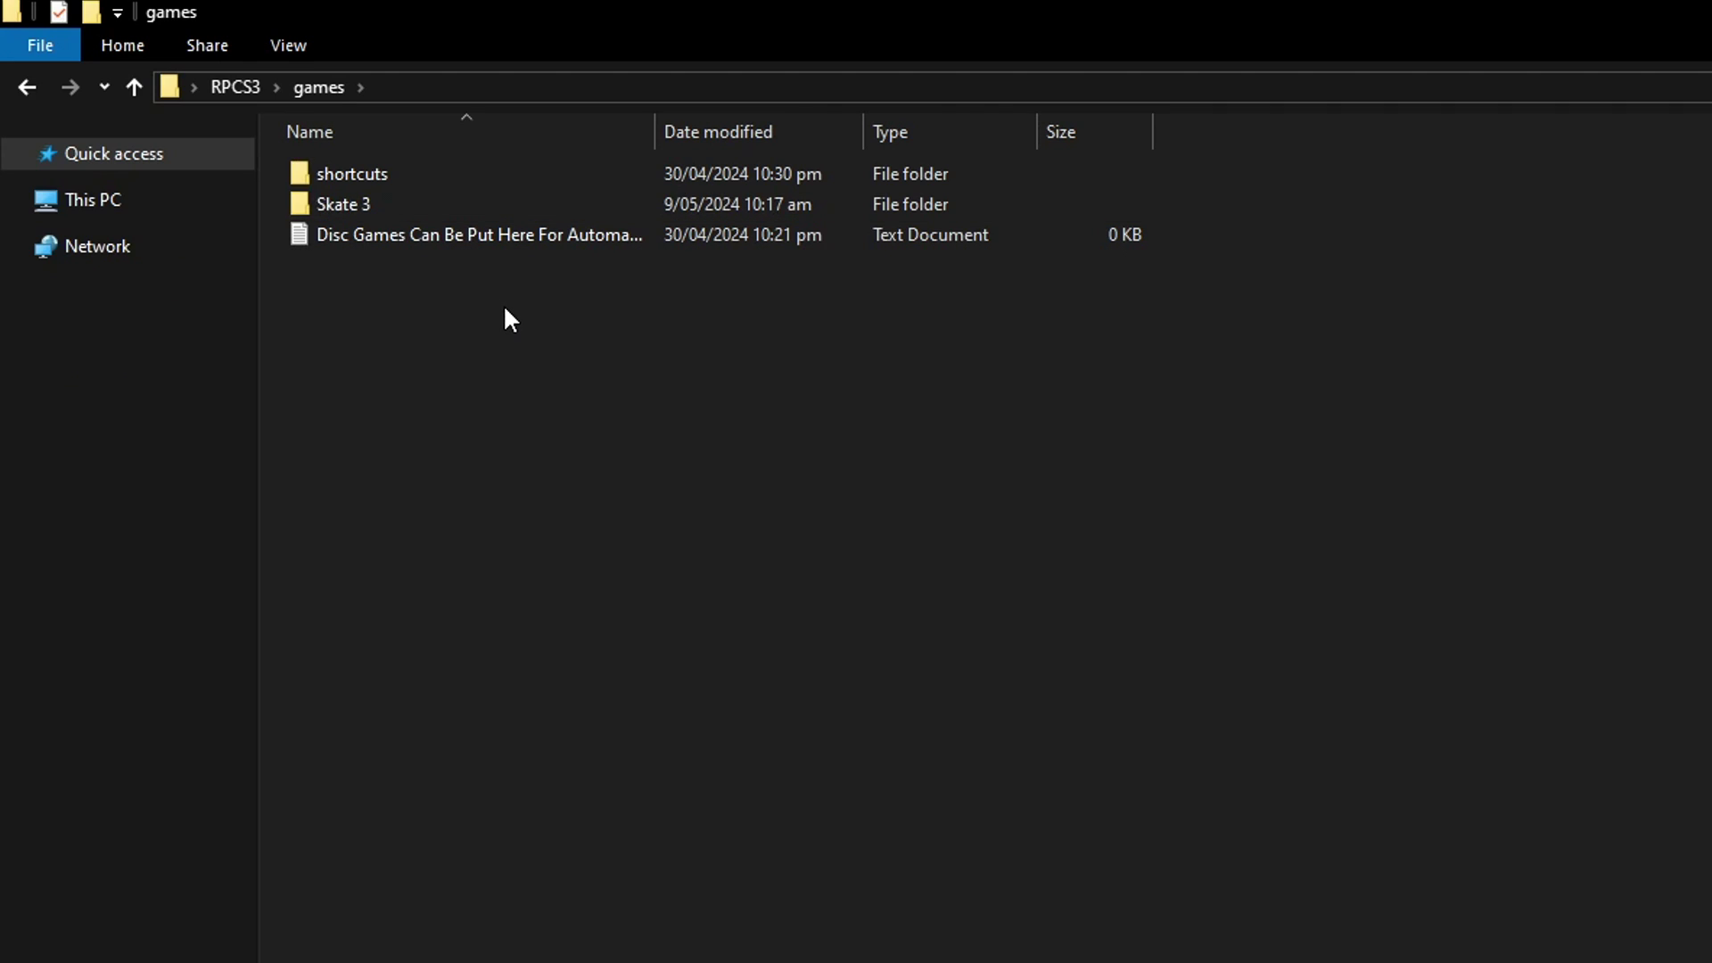
click(230, 85)
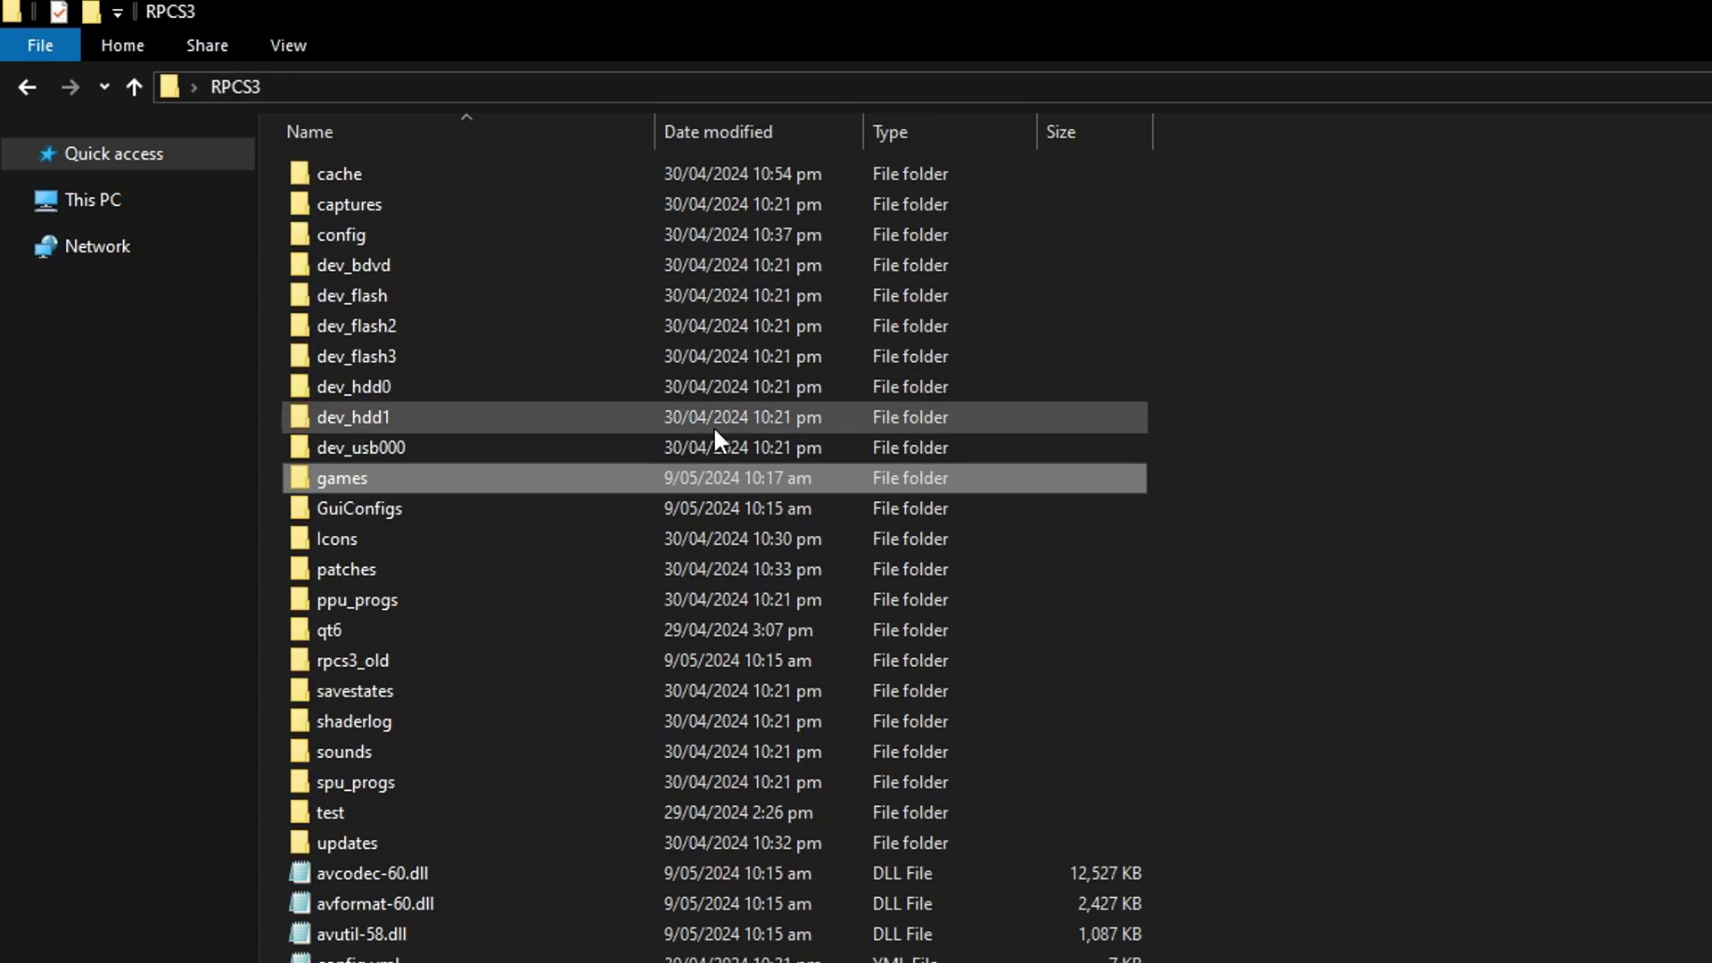
click(1303, 530)
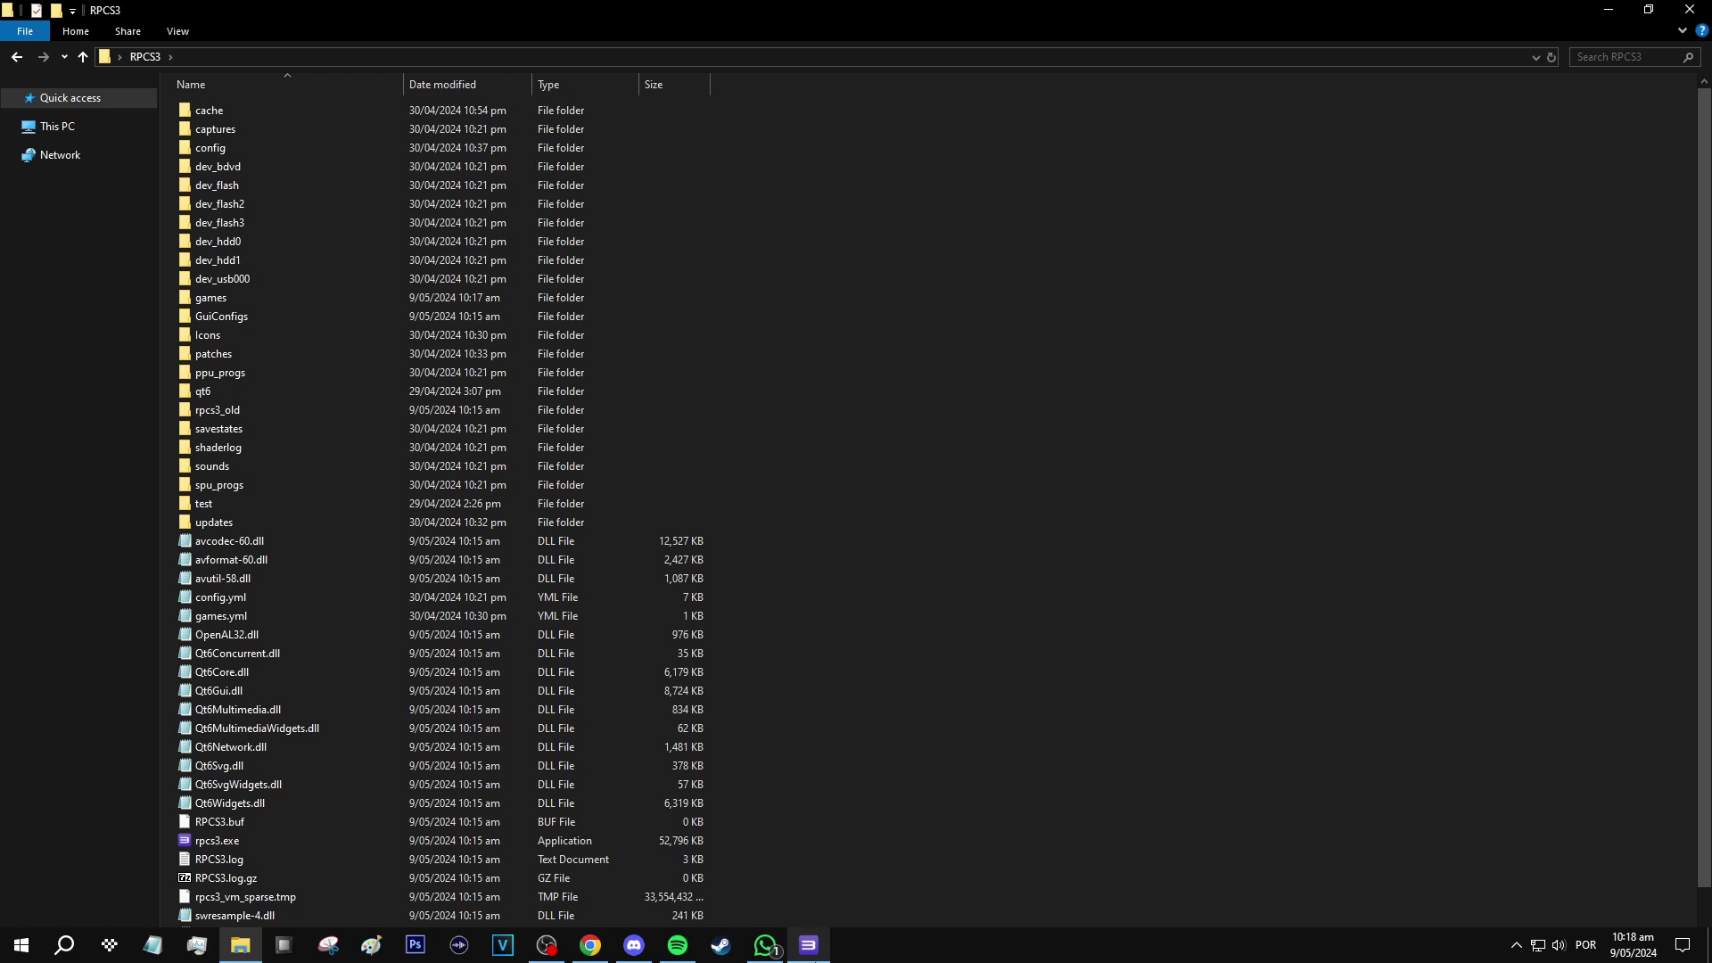
Step: Switch to RPCS3, add the Skate 3 folder from the games folder to the game list, and widen the Version column
click(807, 945)
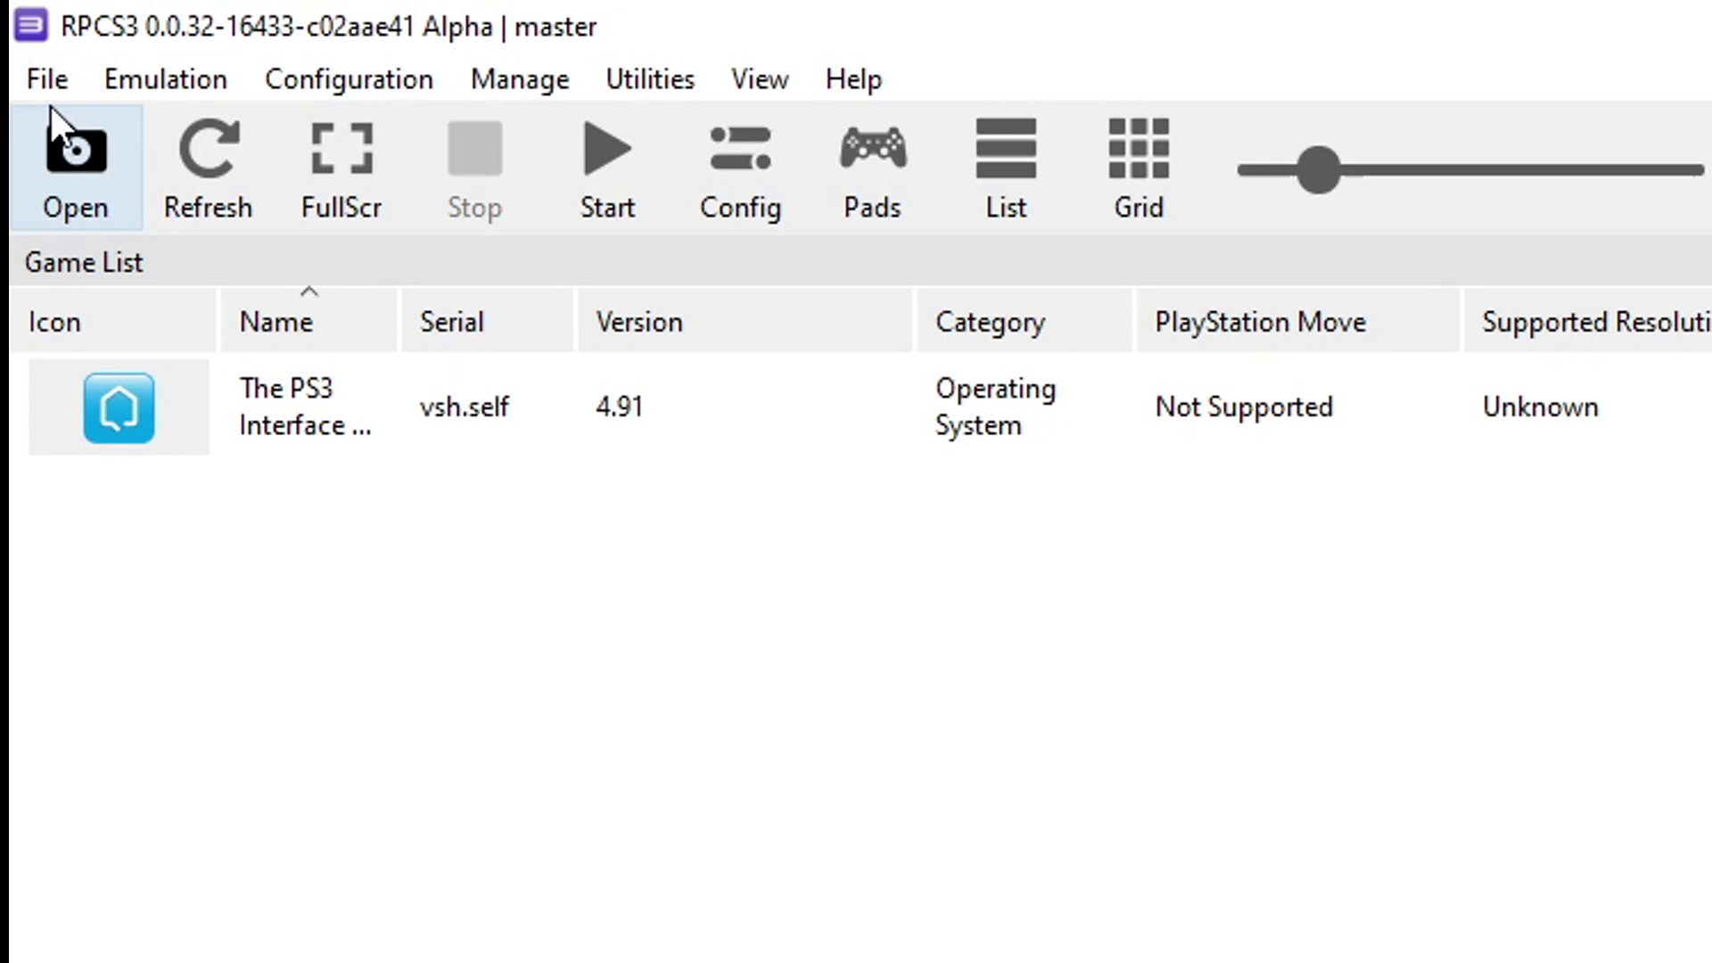
click(13, 32)
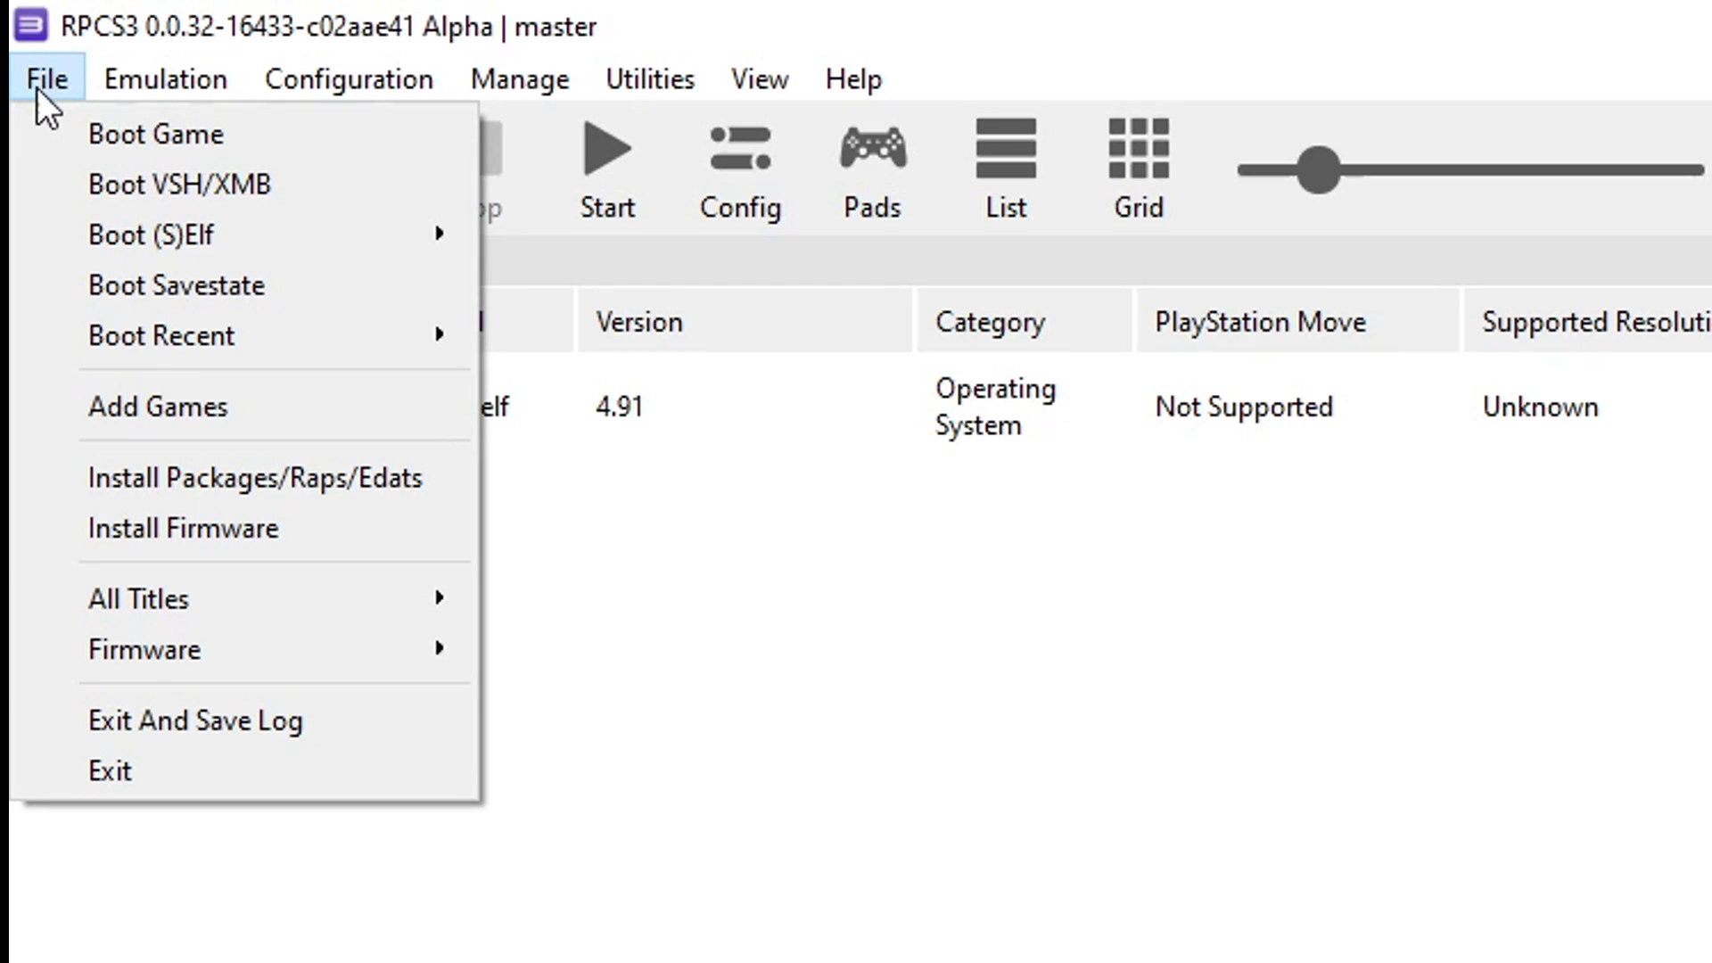
click(178, 425)
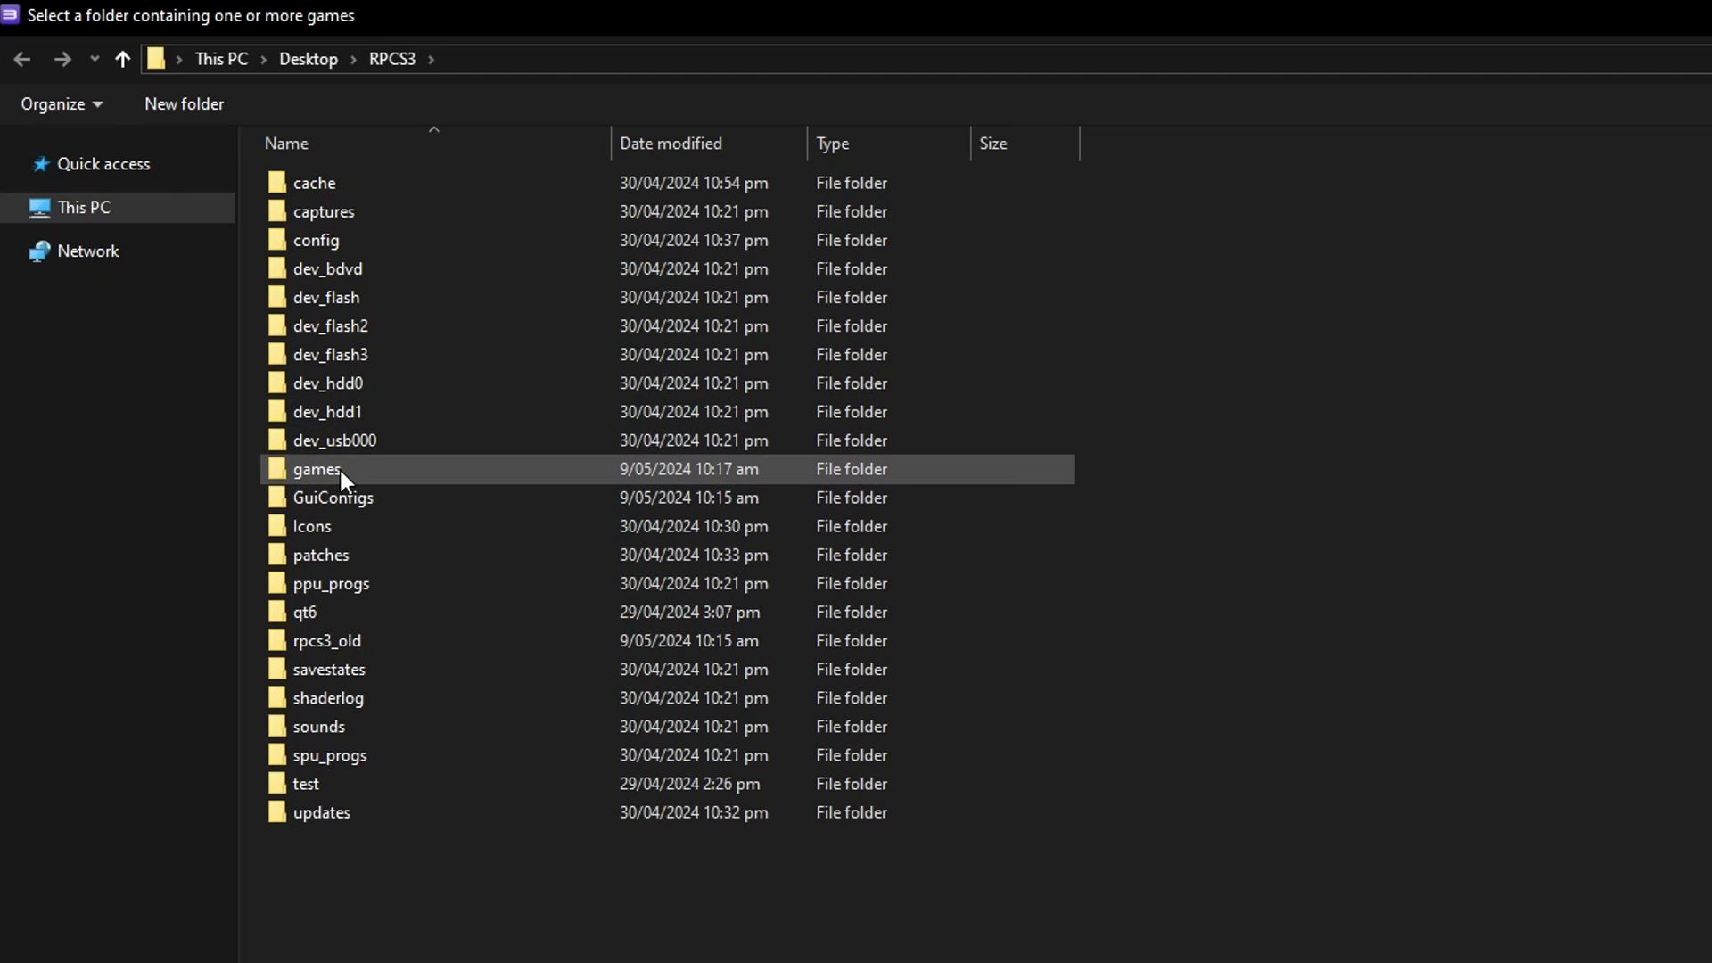
double_click(365, 469)
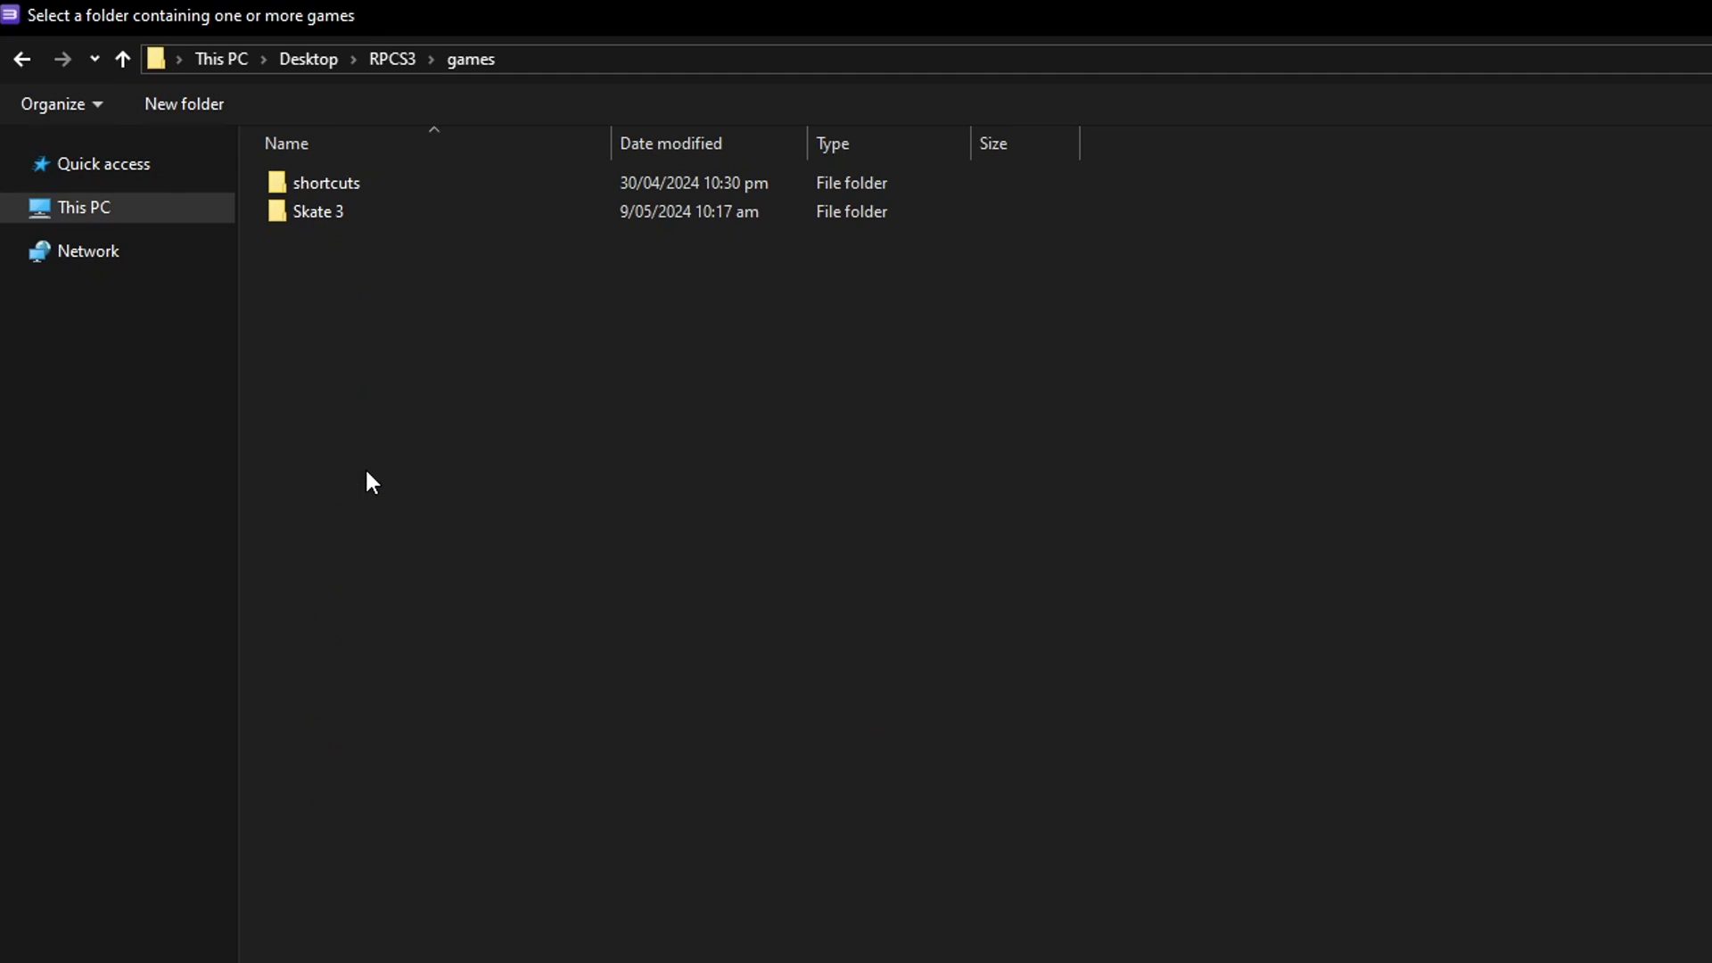
click(325, 223)
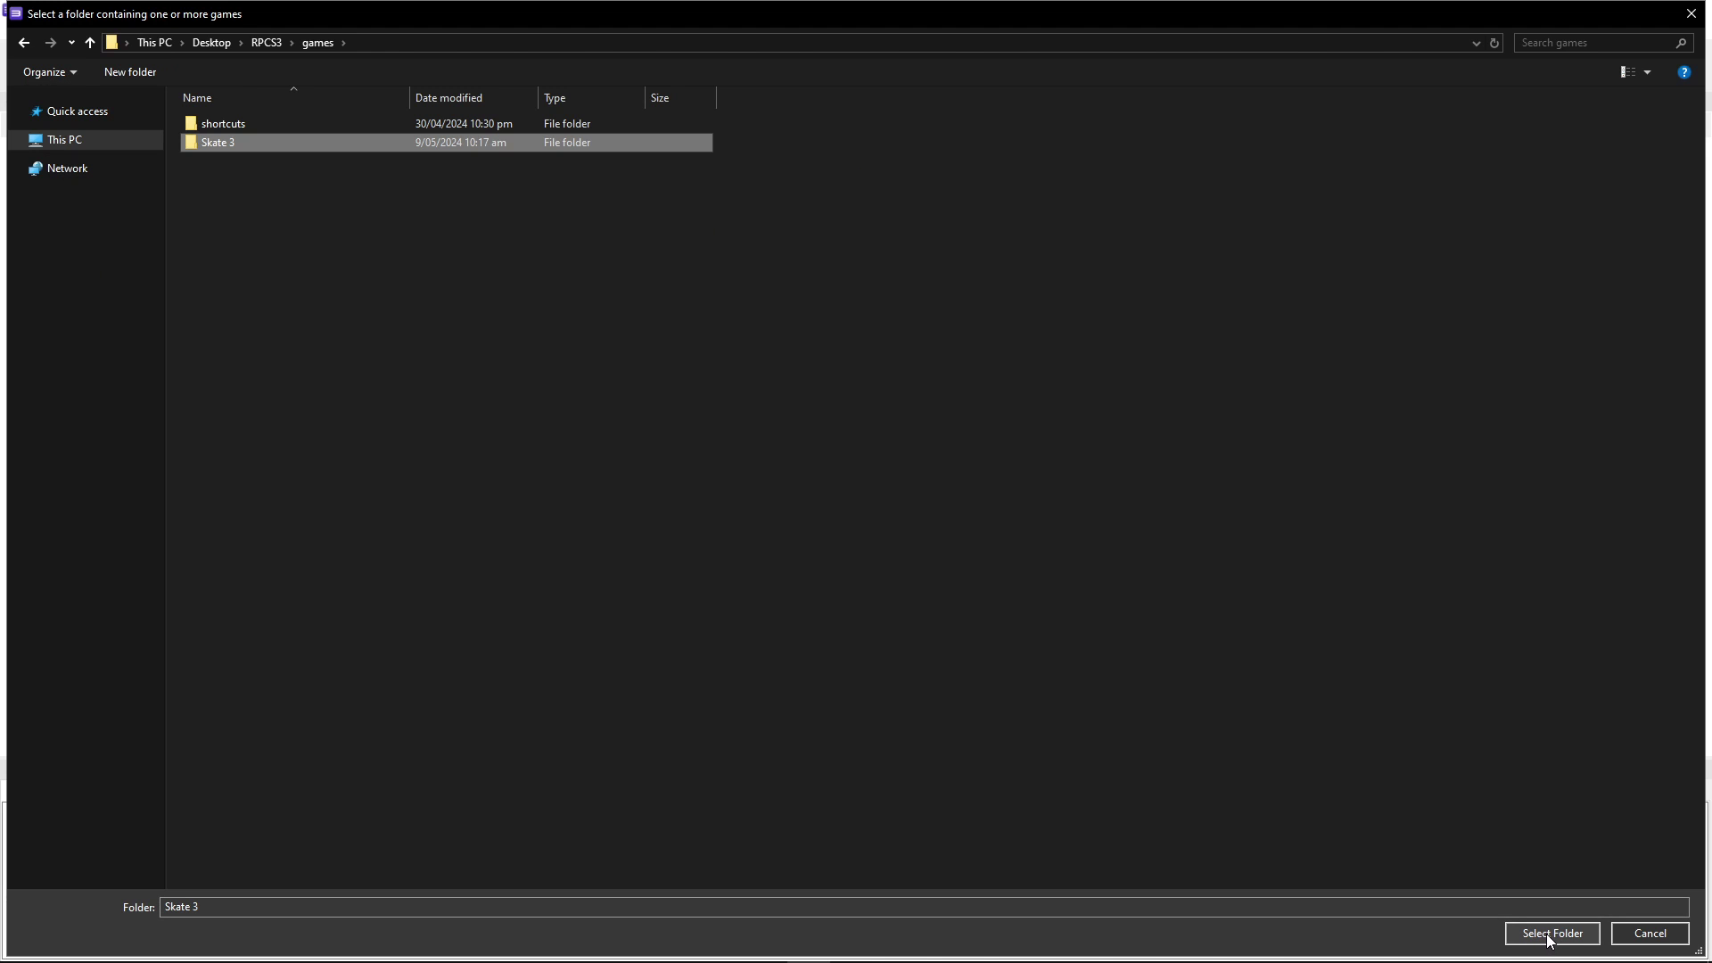
click(1542, 942)
click(1067, 551)
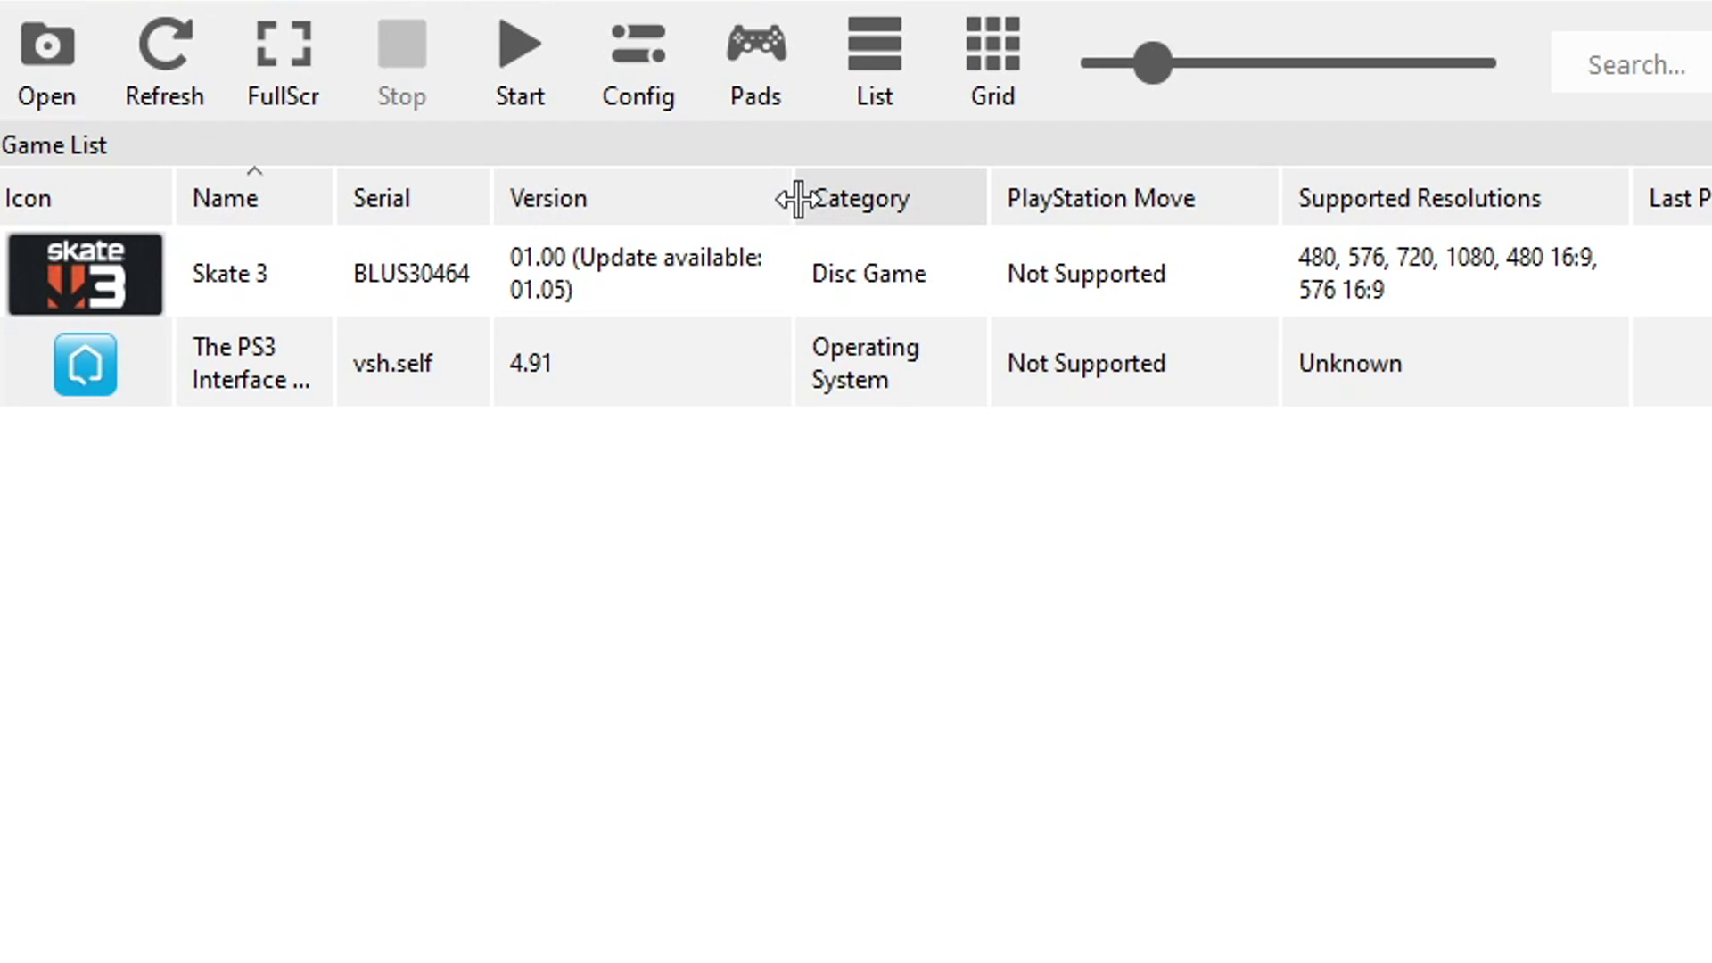
drag(794, 198, 864, 198)
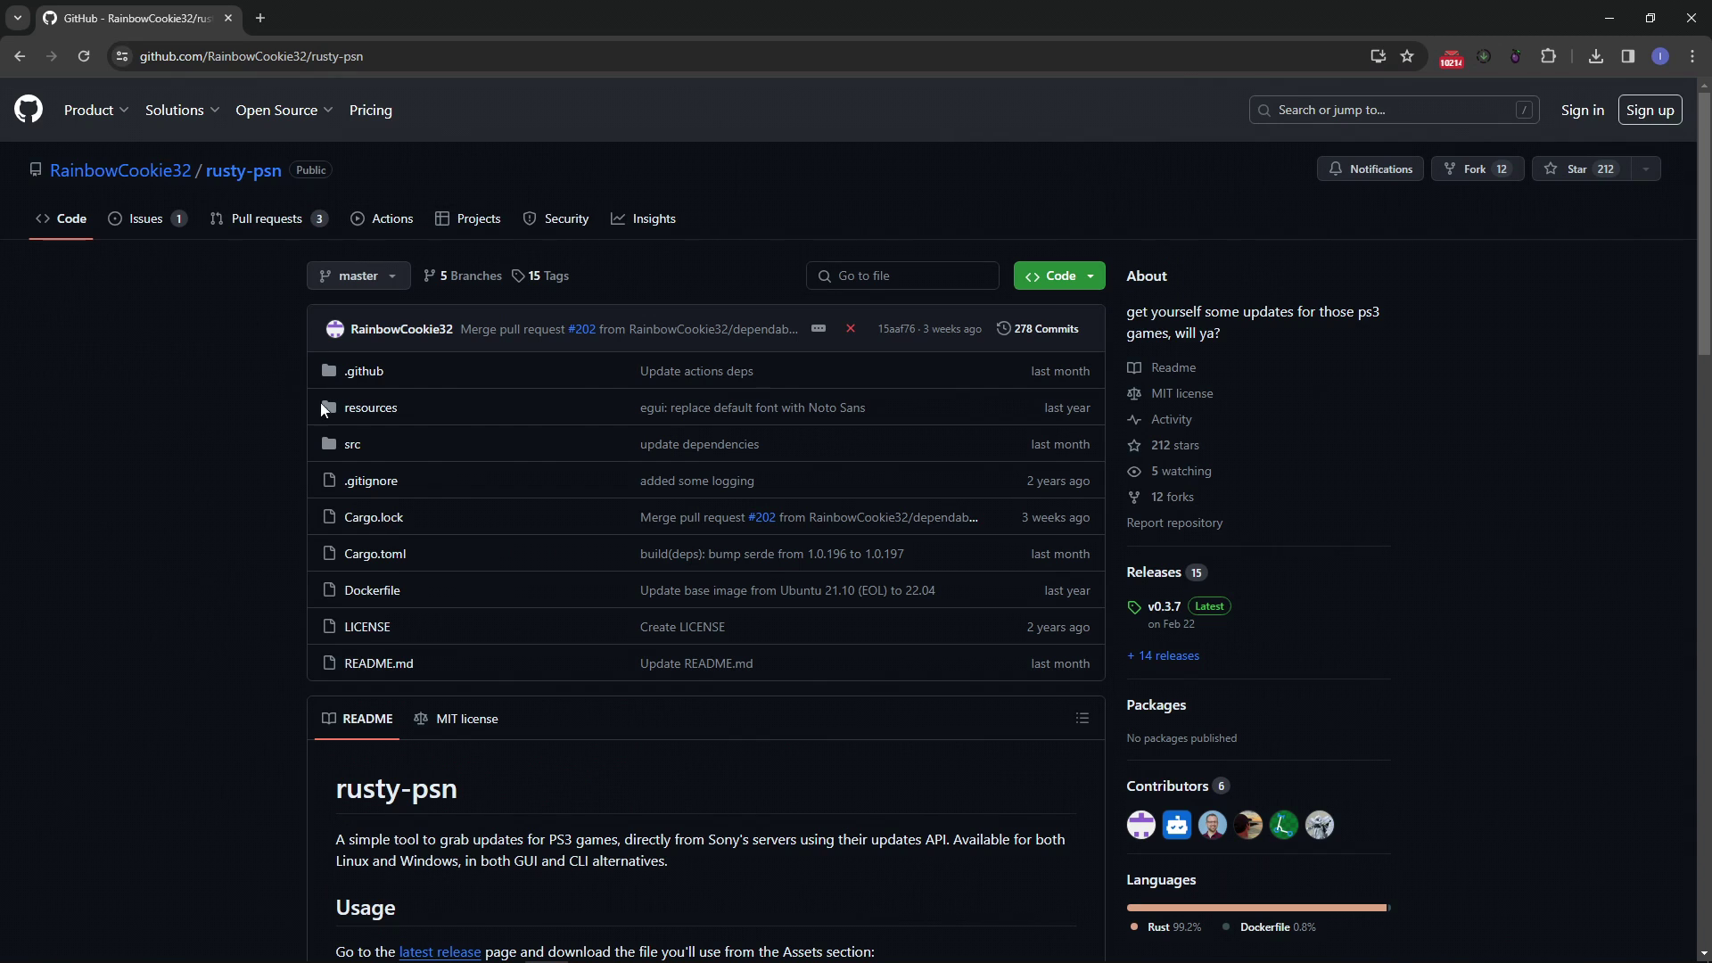
Step: Open the rusty-psn releases and download rusty-psn-egui-windows.zip from version v0.3.7 into the RPCS3 folder
click(1156, 572)
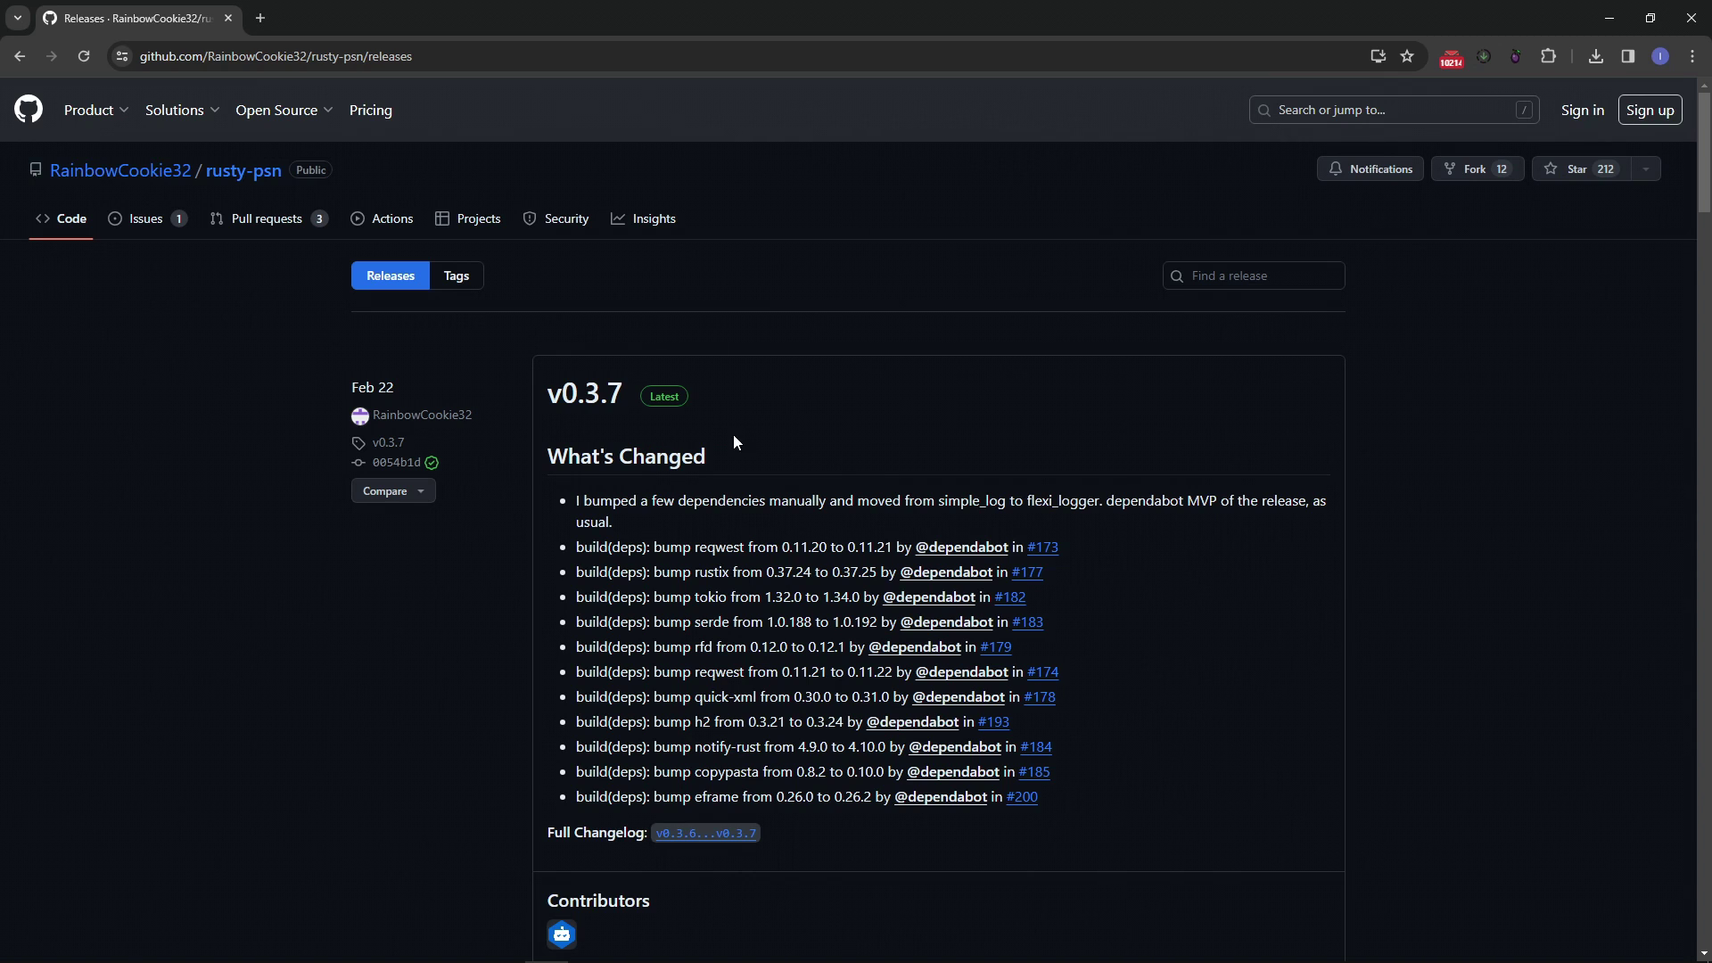
scroll(745, 463, down, 6)
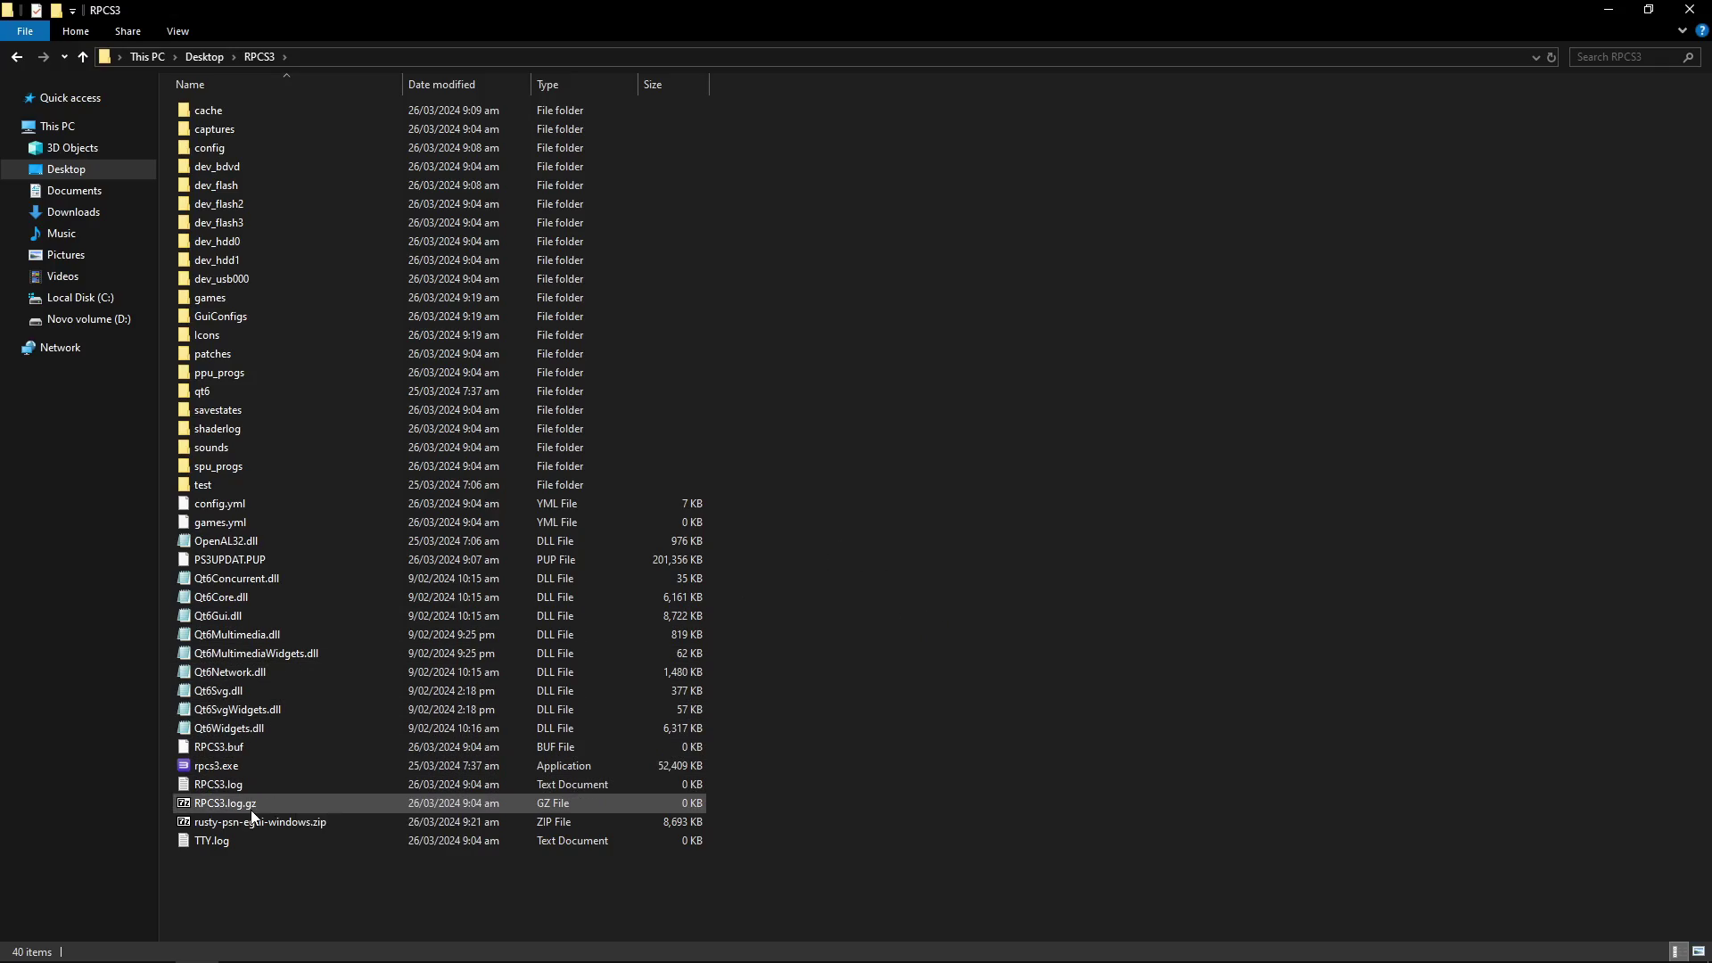
Step: Switch to File Explorer, extract rusty-psn.exe from rusty-psn-egui-windows.zip into the RPCS3 folder, and launch it
click(234, 826)
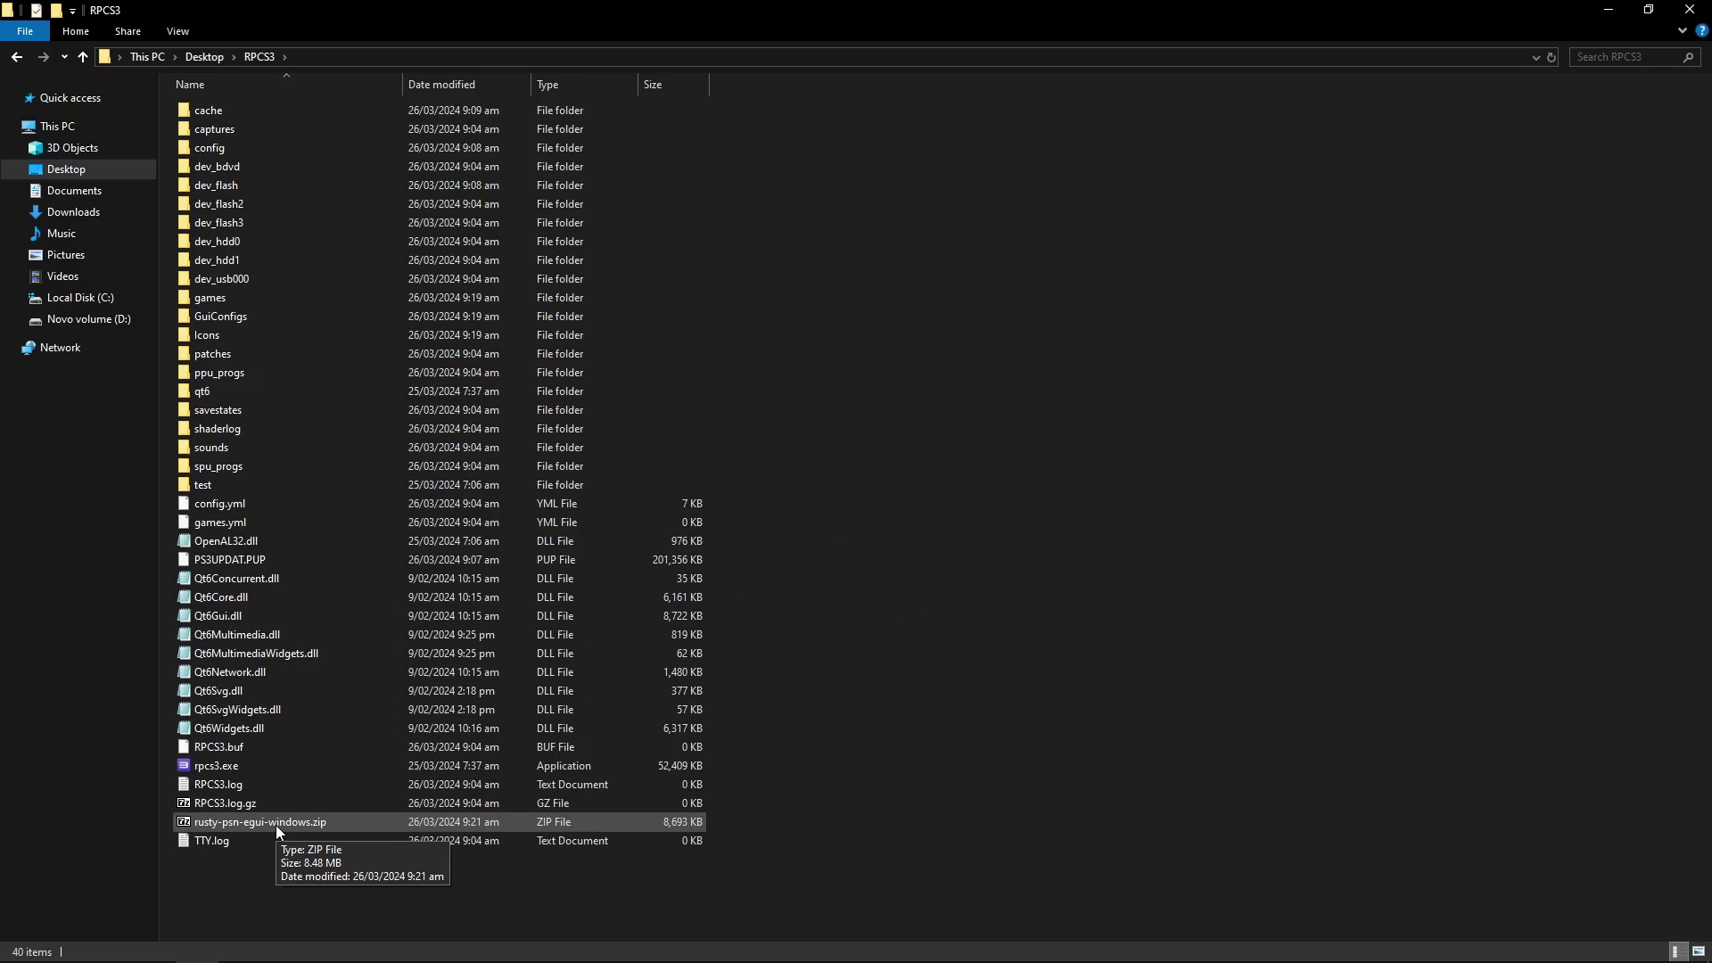
click(277, 824)
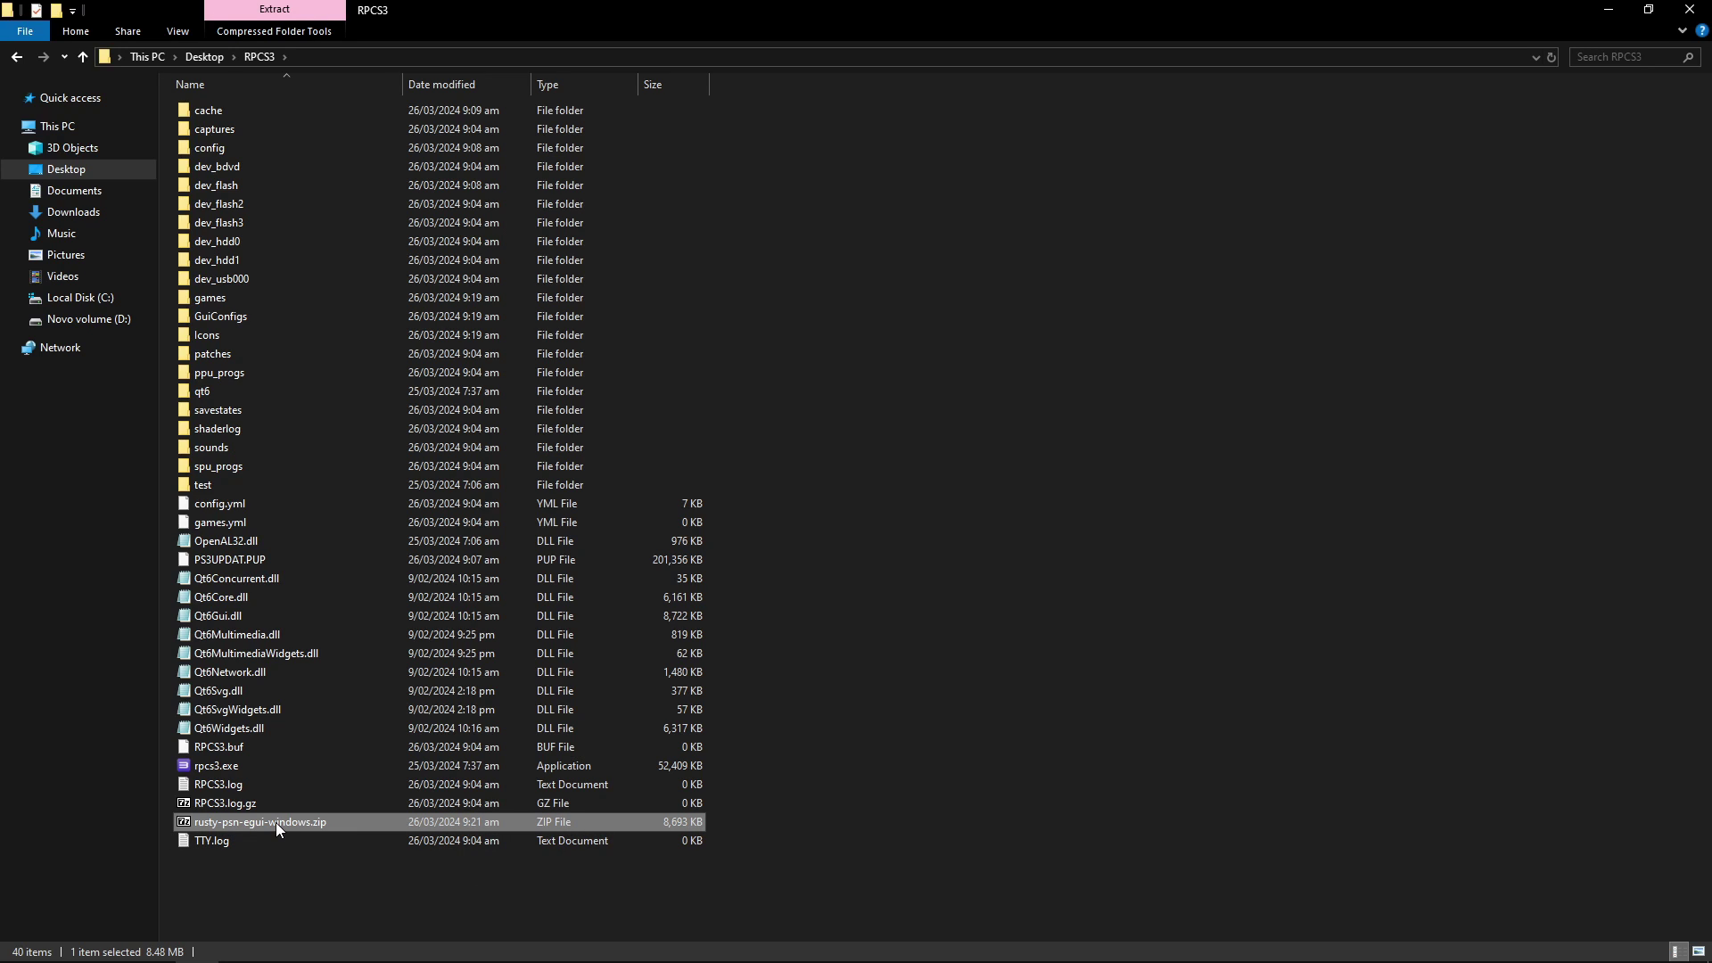
double_click(275, 822)
click(927, 258)
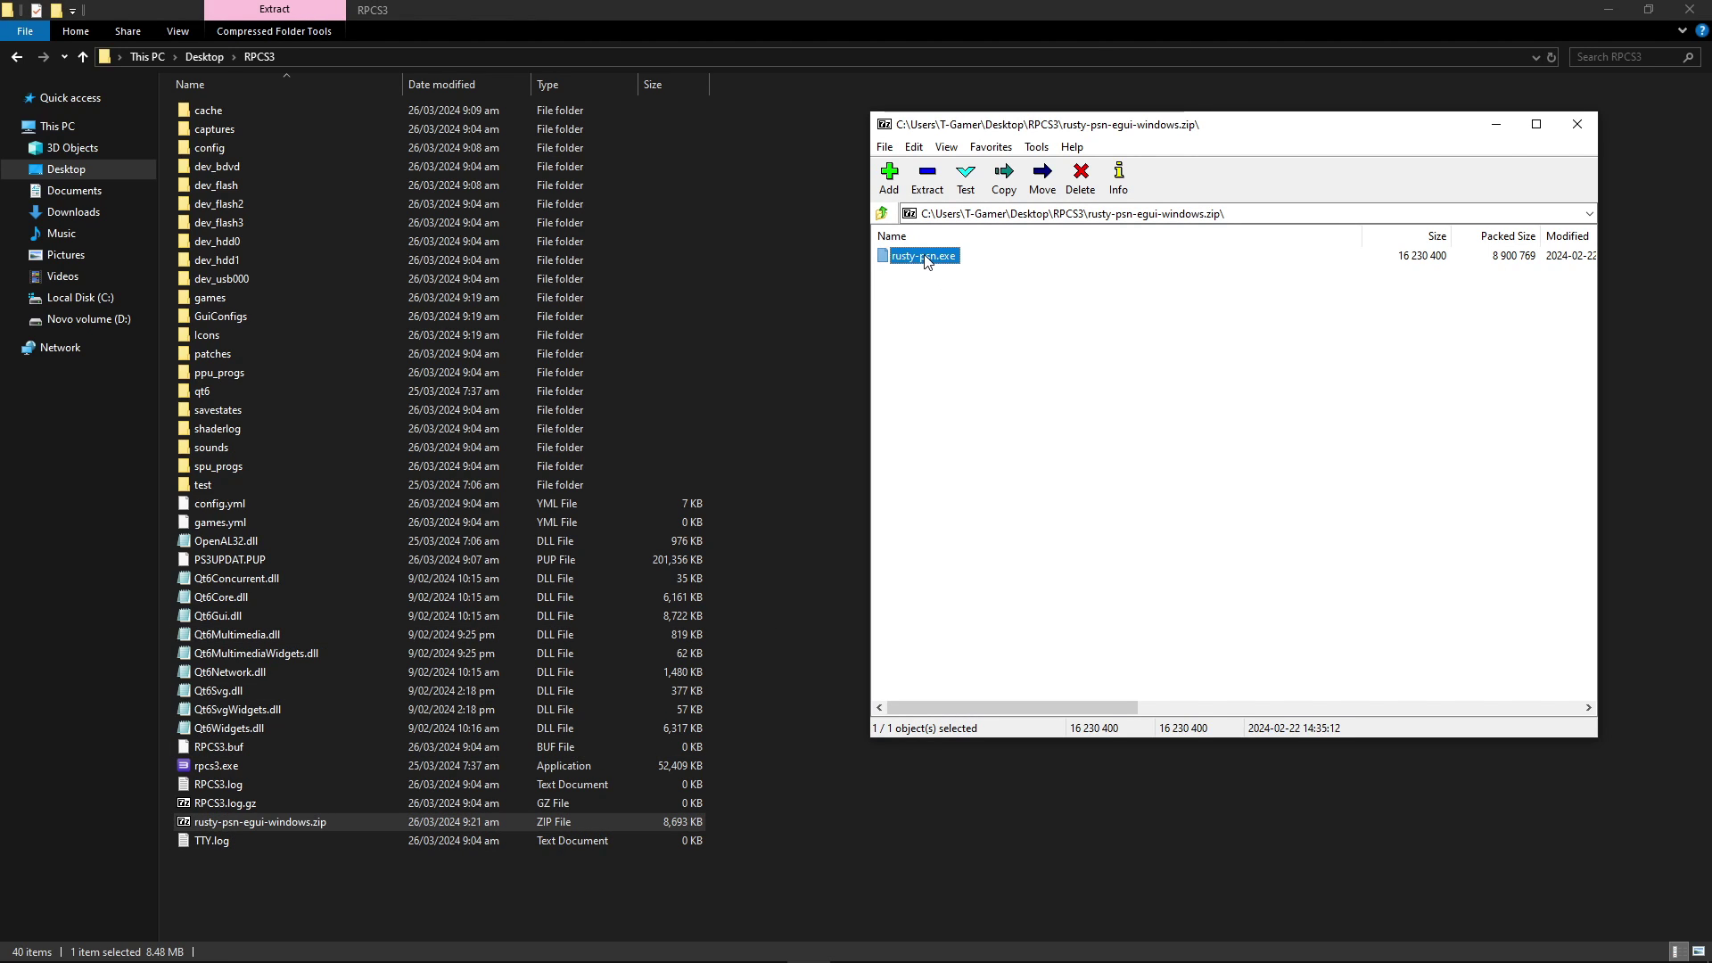
drag(927, 259, 794, 458)
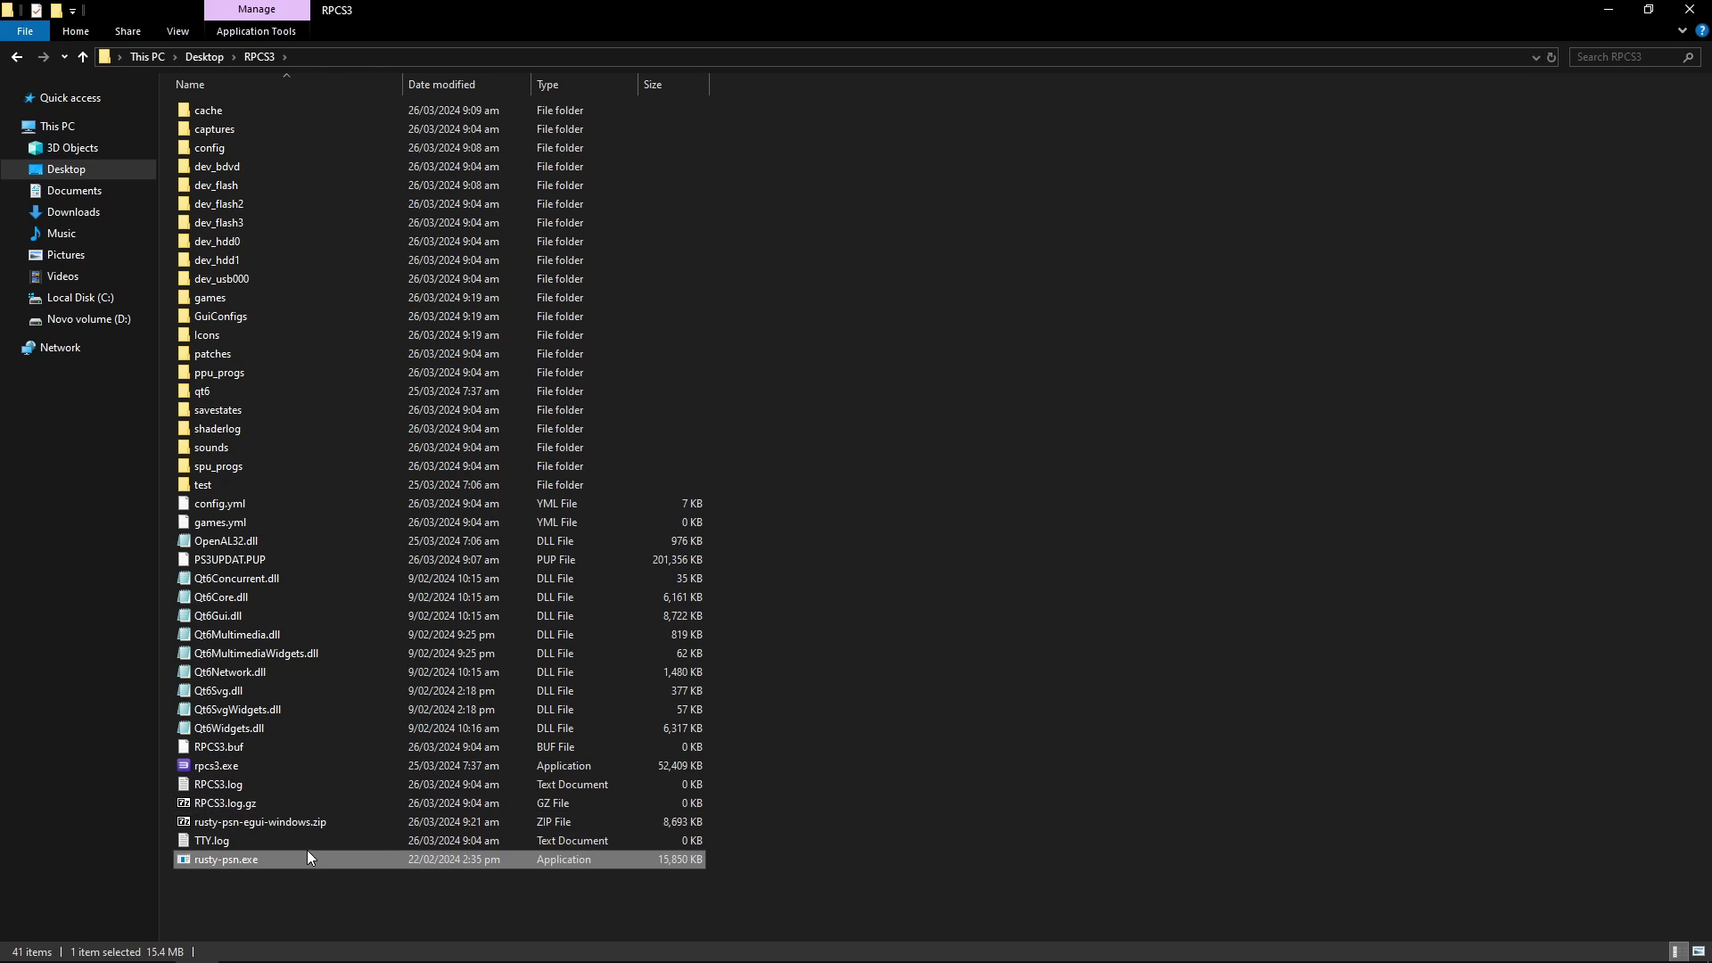
double_click(232, 862)
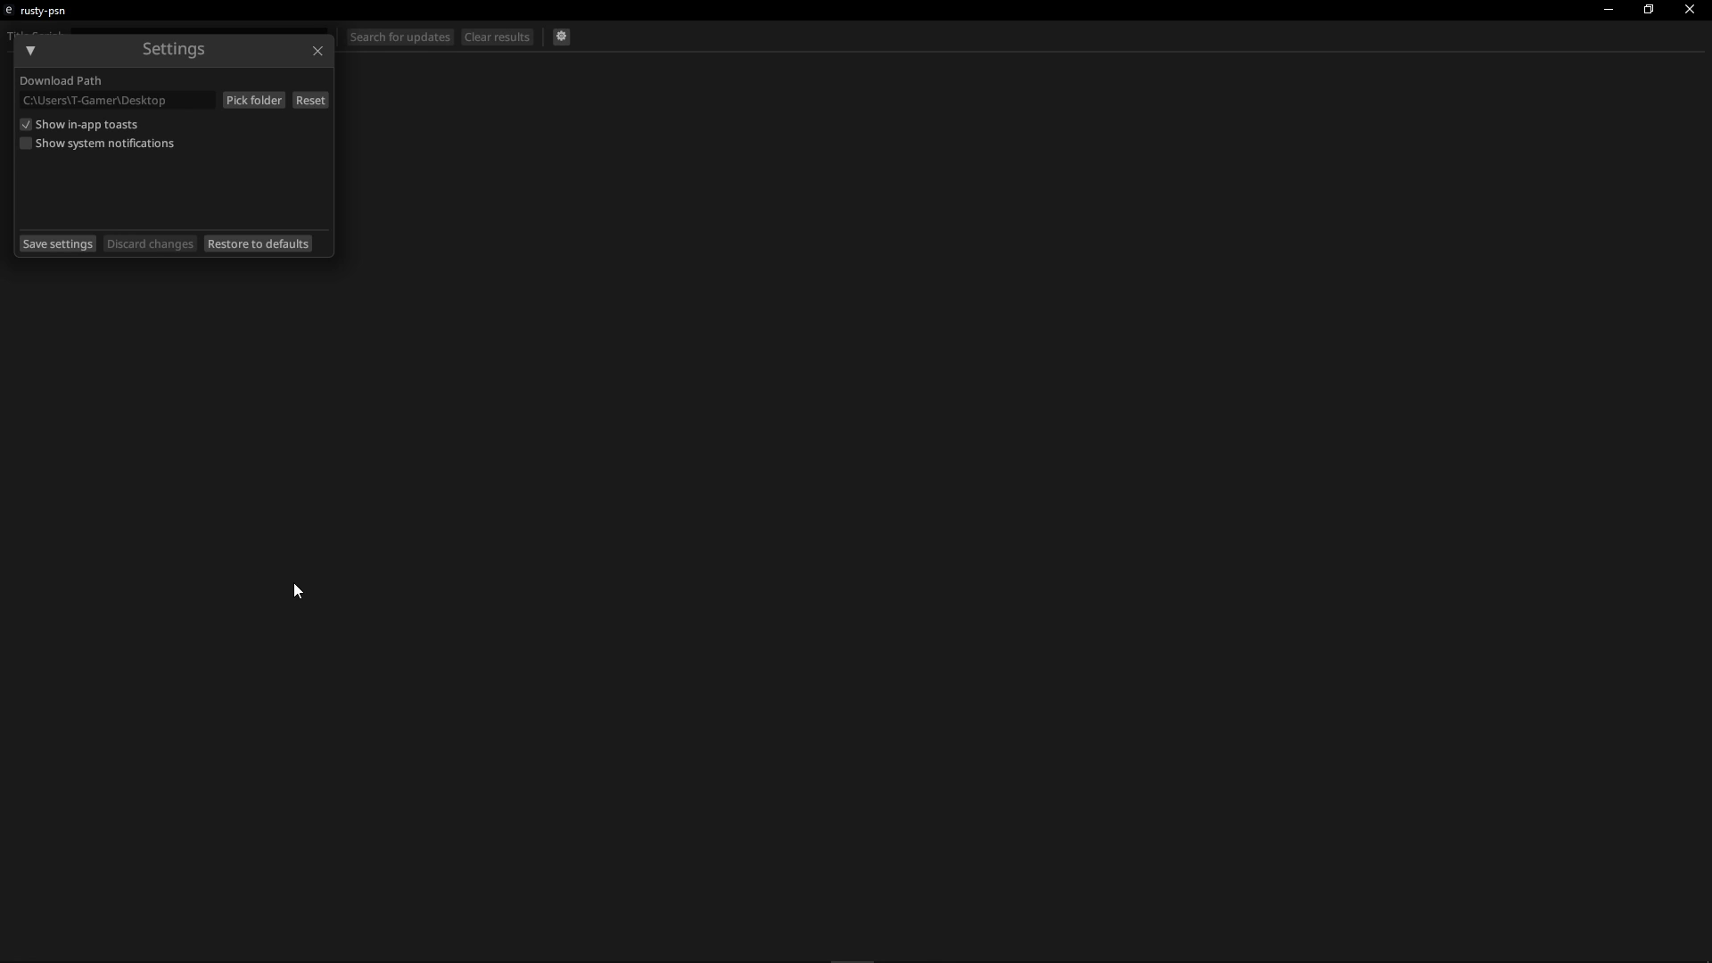
Step: Switch to File Explorer and create a new folder named updates inside the RPCS3 folder
click(195, 941)
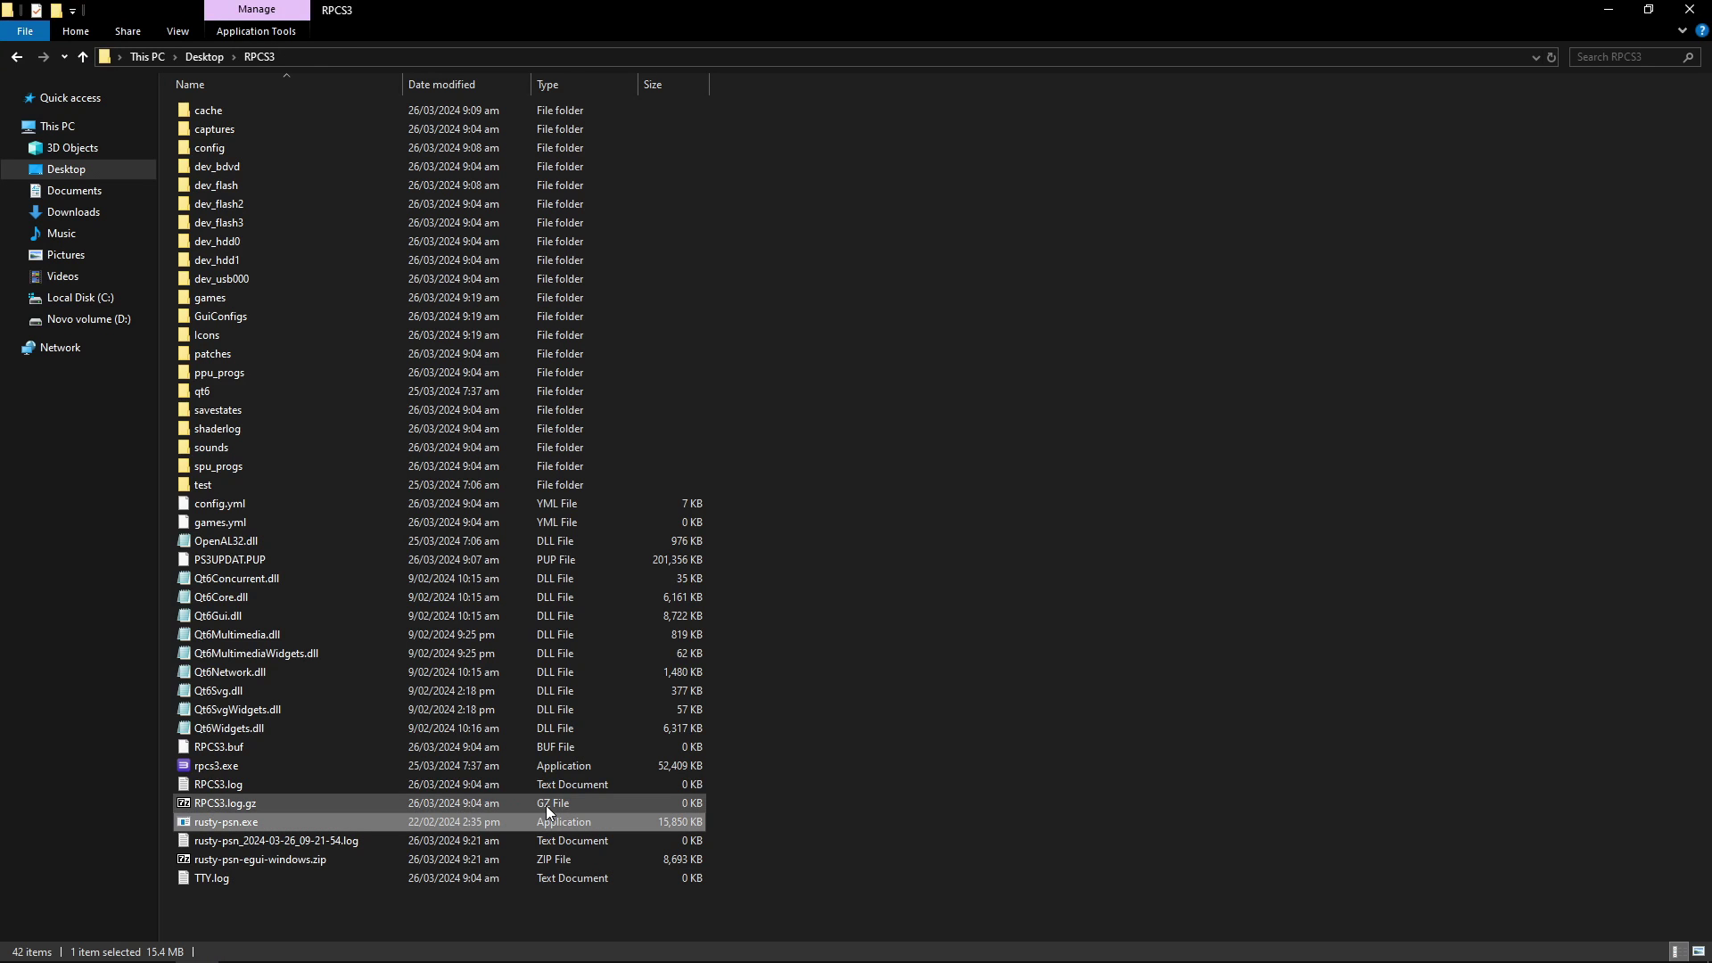
right_click(829, 344)
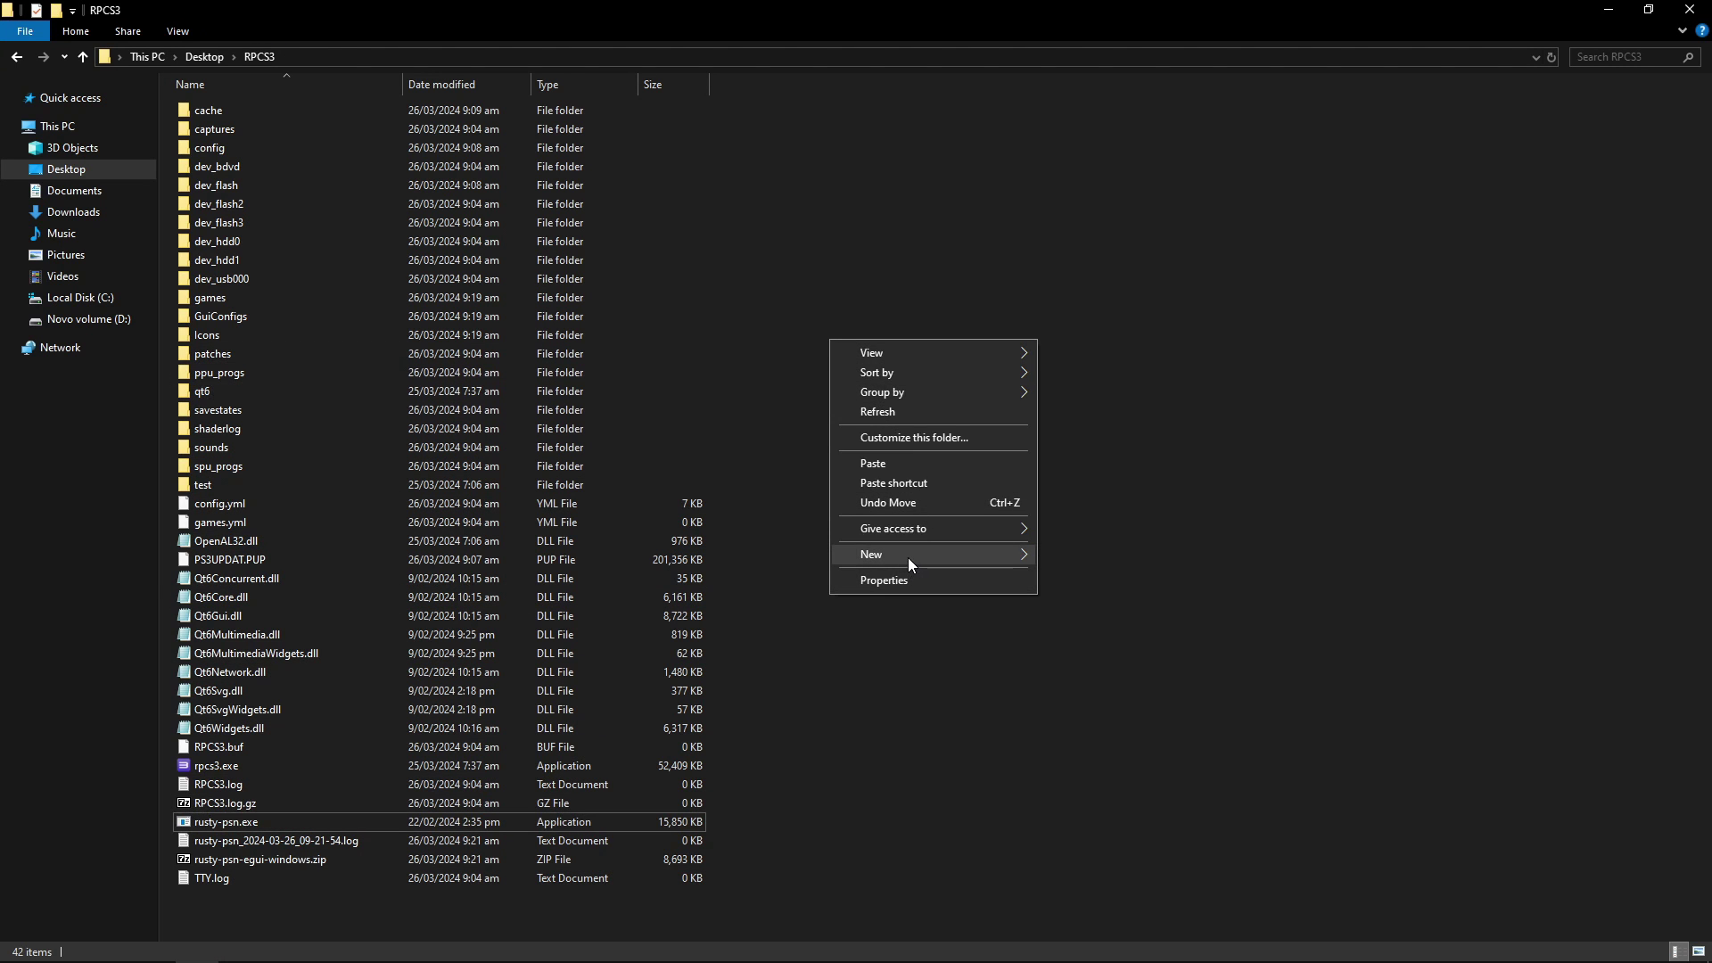
mouse_move(908, 558)
click(1096, 560)
text(updates)
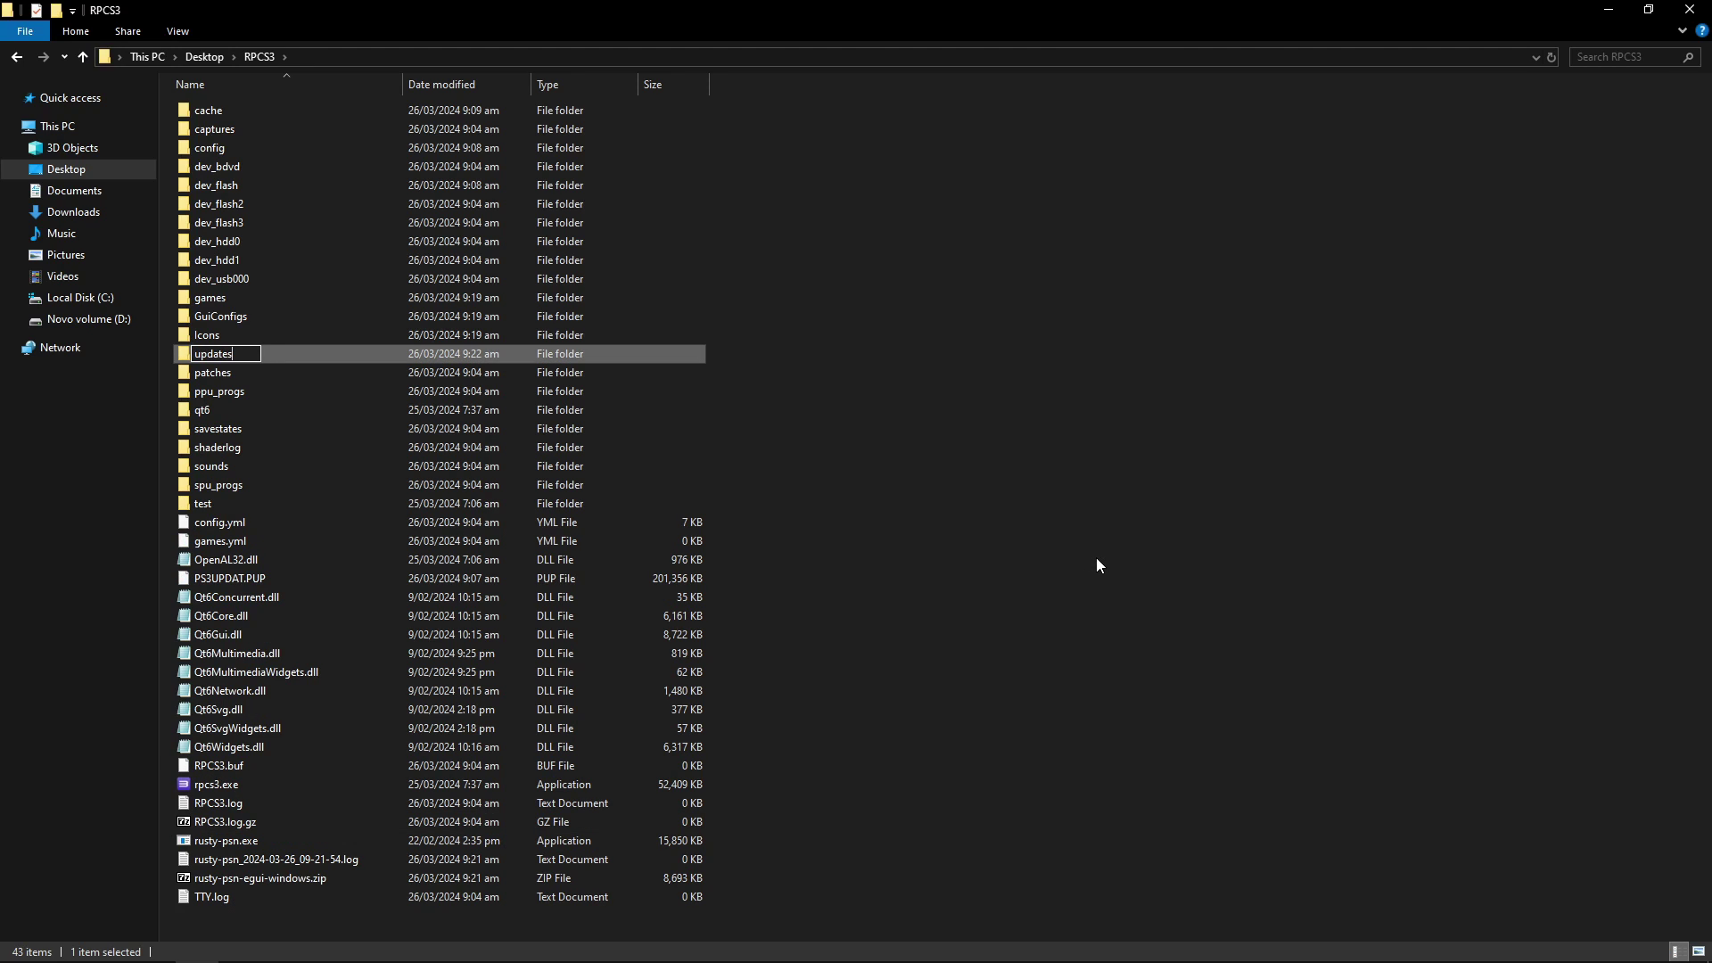
key(Return)
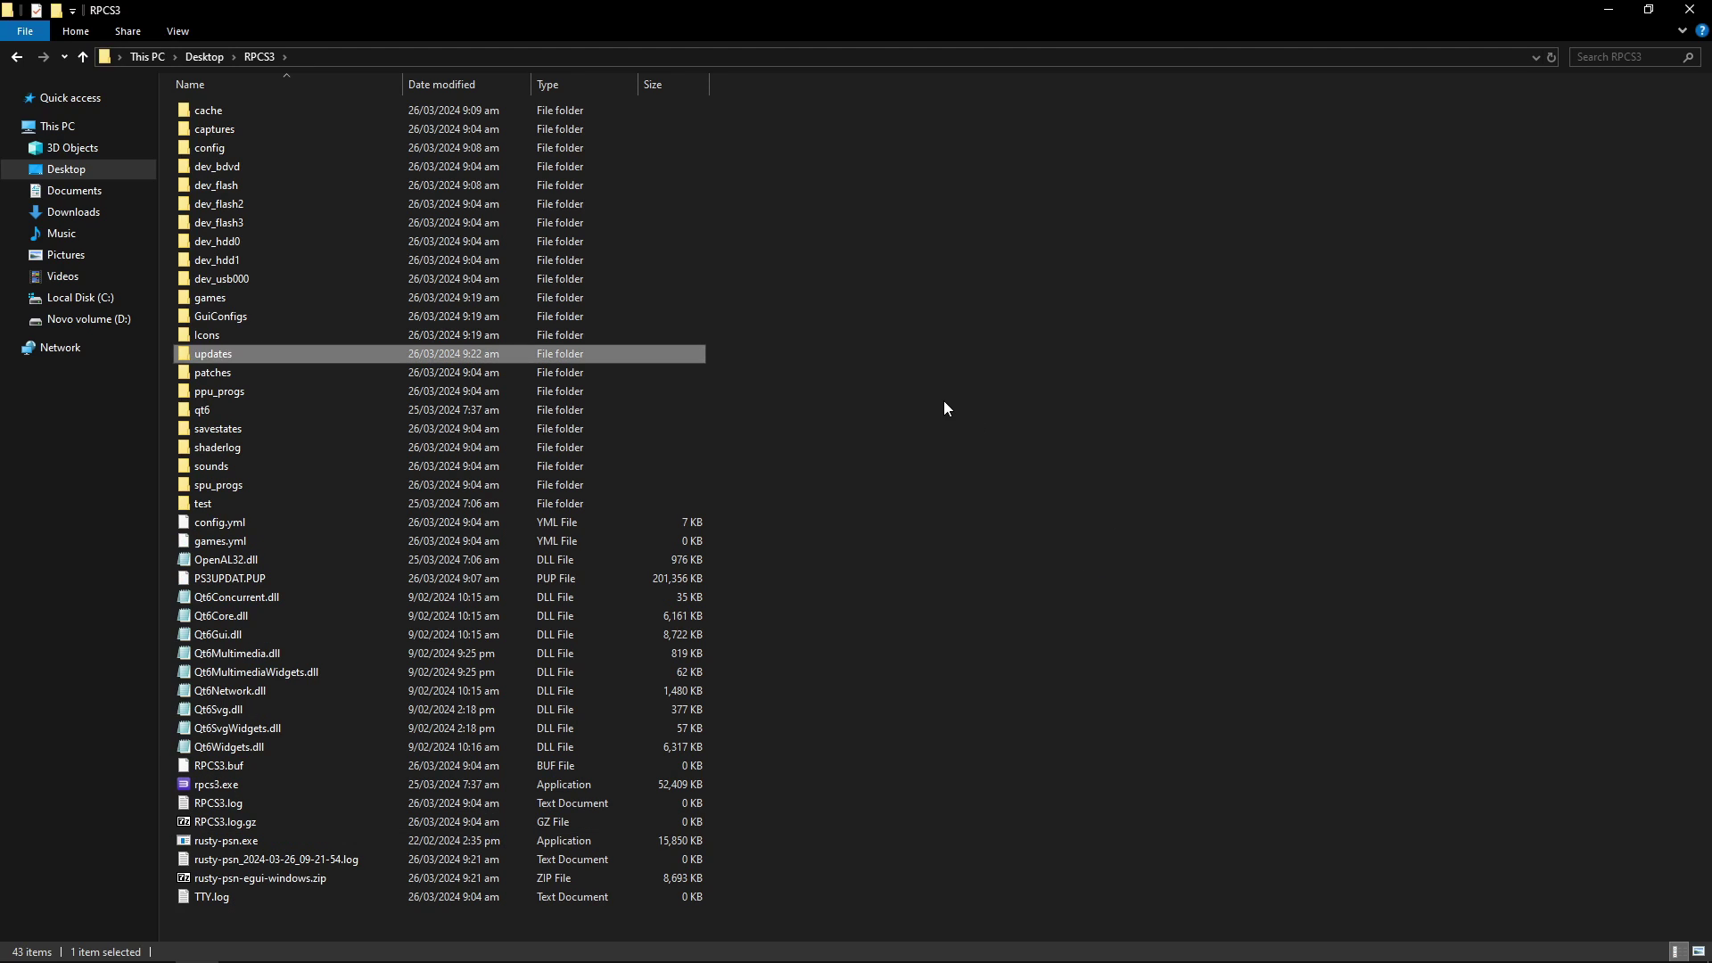
click(936, 419)
Step: Switch to rusty-psn and set its download path to the updates folder inside the RPCS3 folder
click(851, 945)
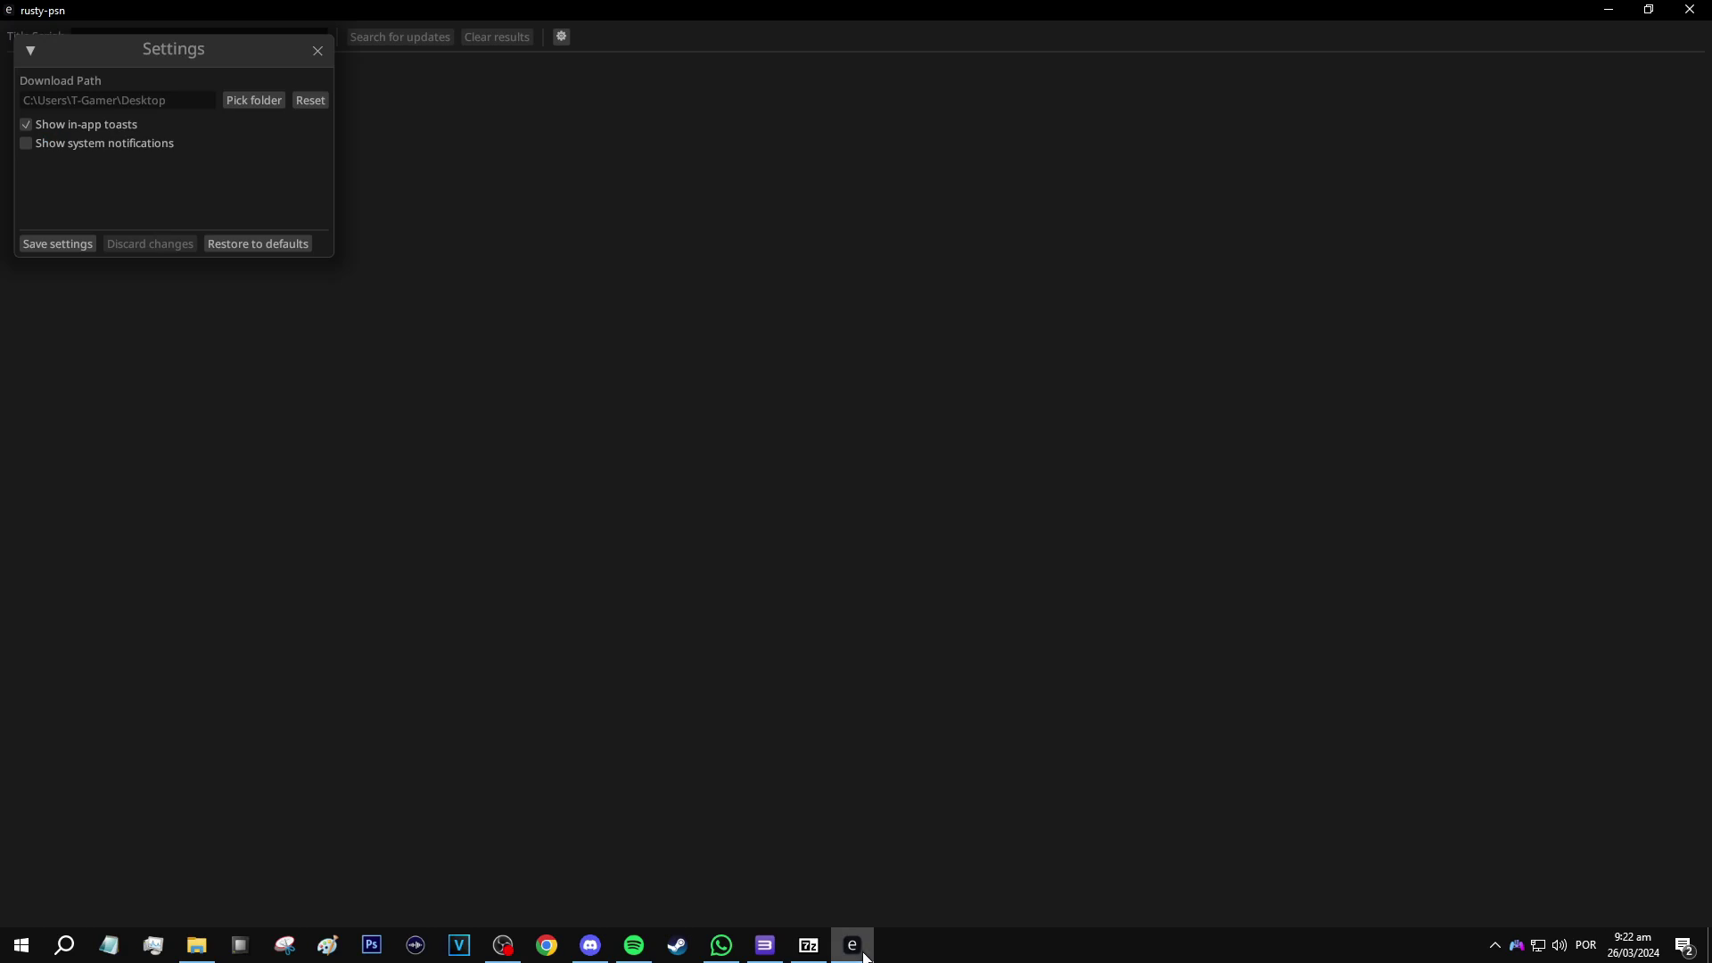
click(258, 105)
drag(935, 207, 926, 270)
scroll(558, 414, down, 1)
click(368, 475)
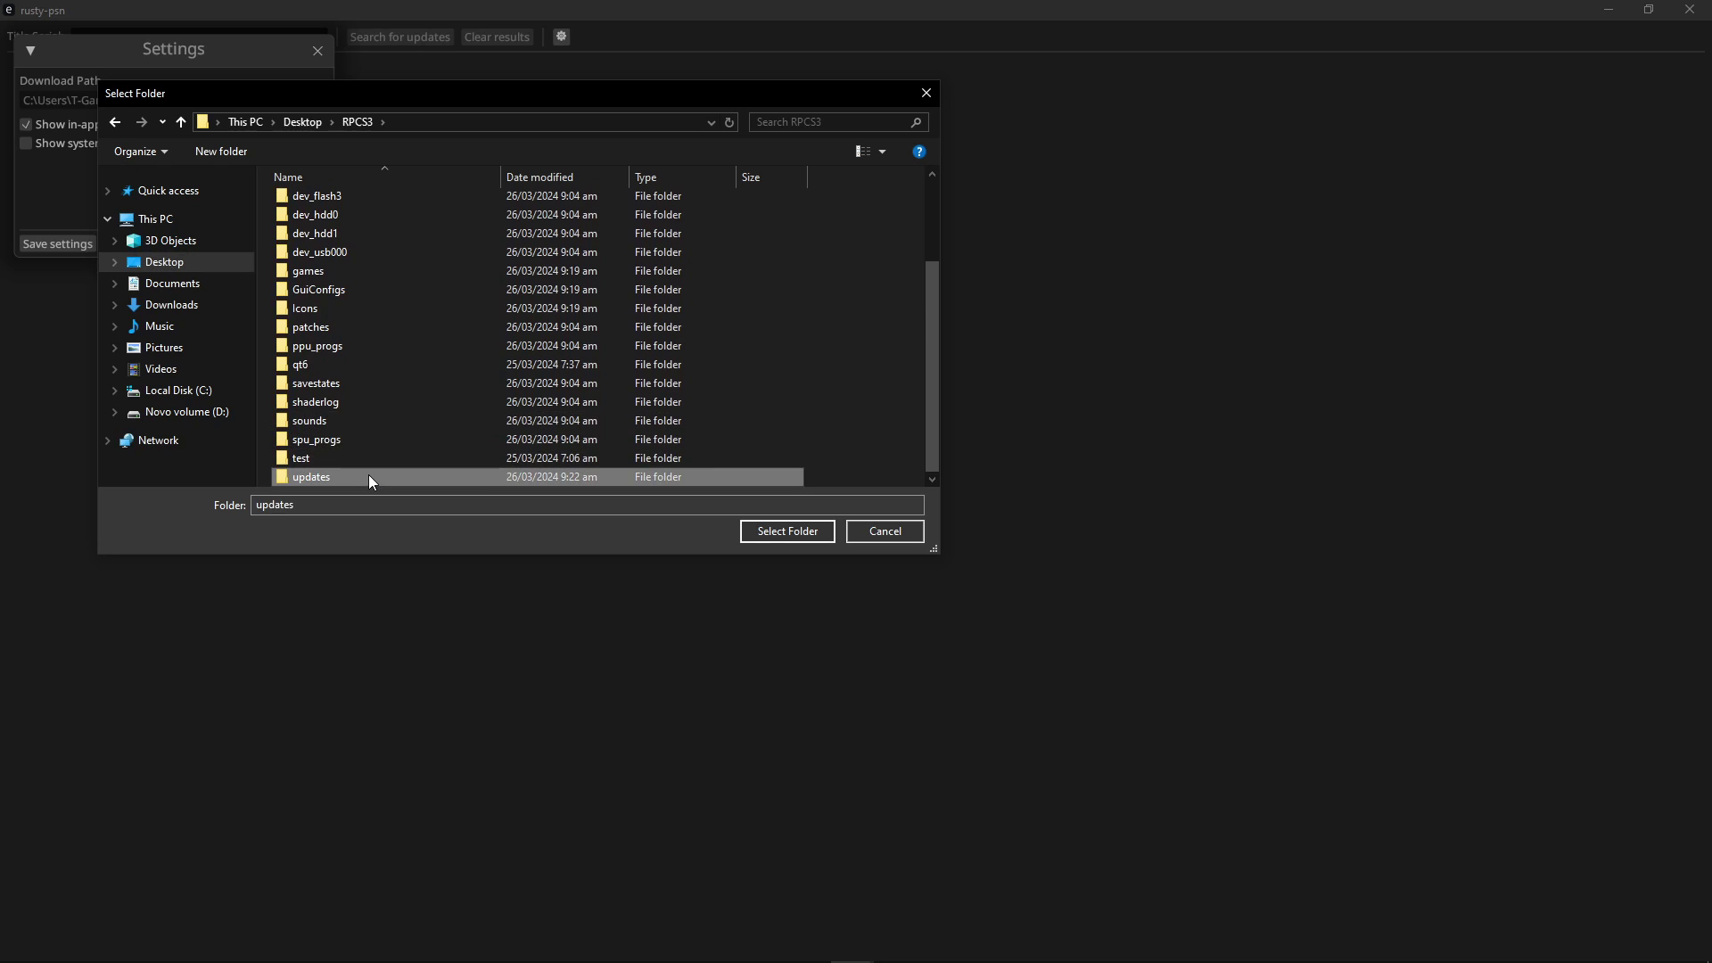
click(784, 533)
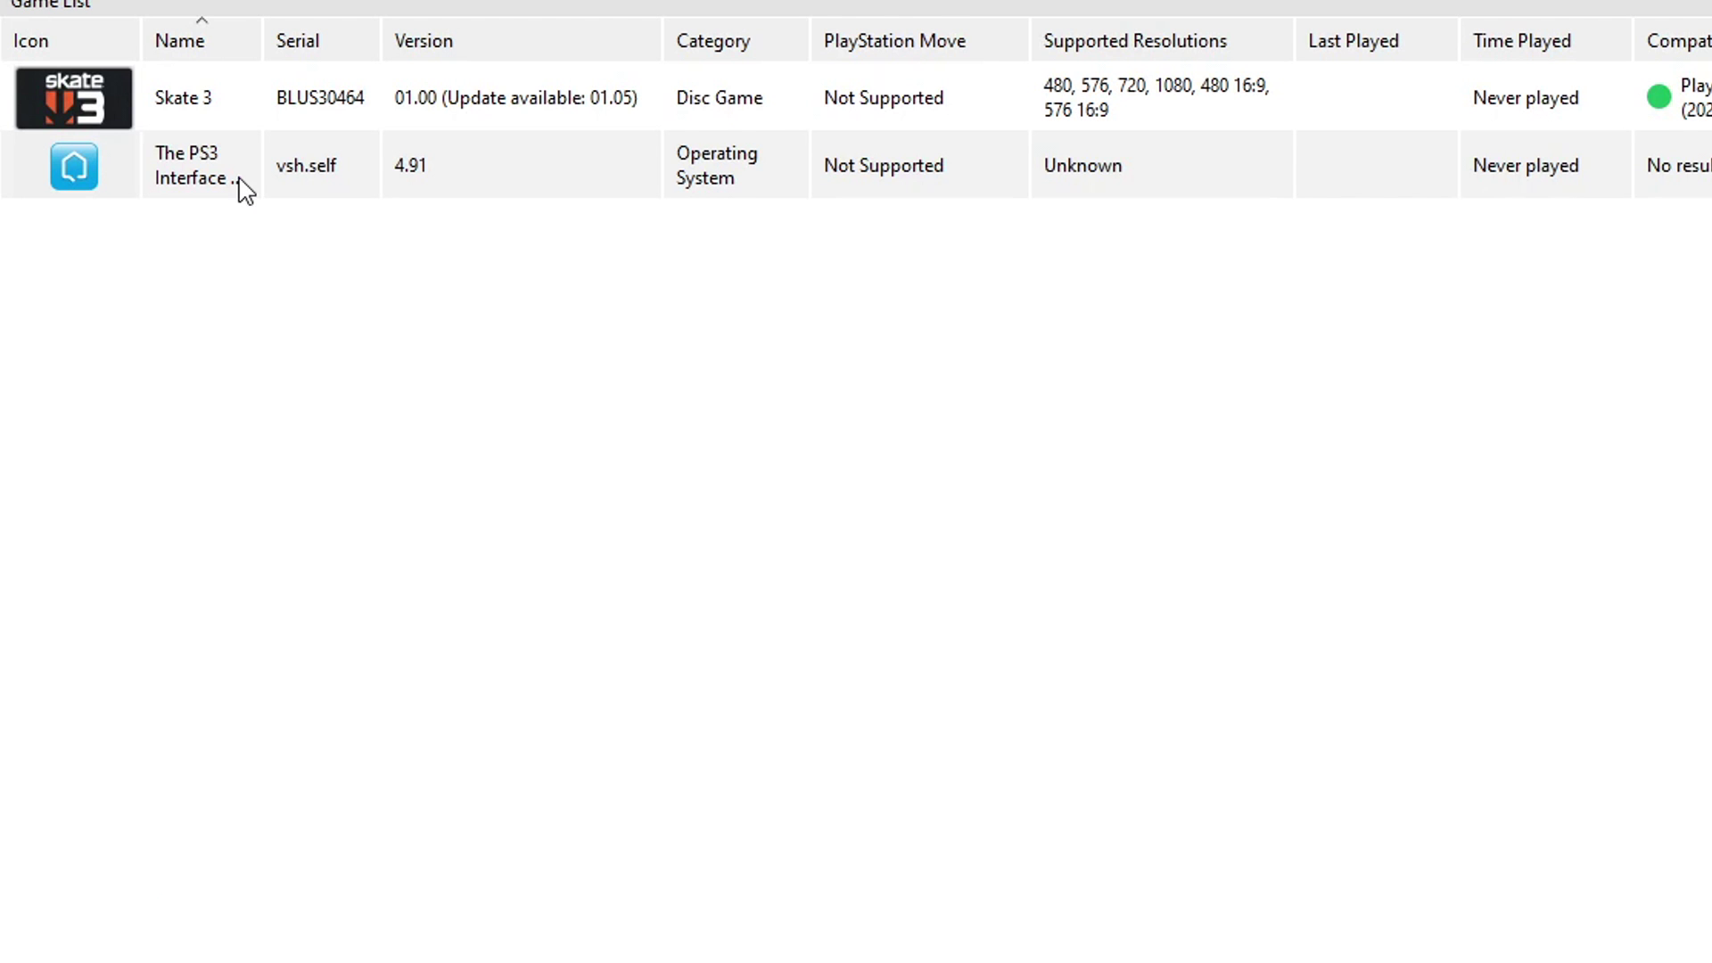
Step: Switch to RPCS3 and copy the serial of Skate 3 from the game list
click(284, 96)
right_click(284, 96)
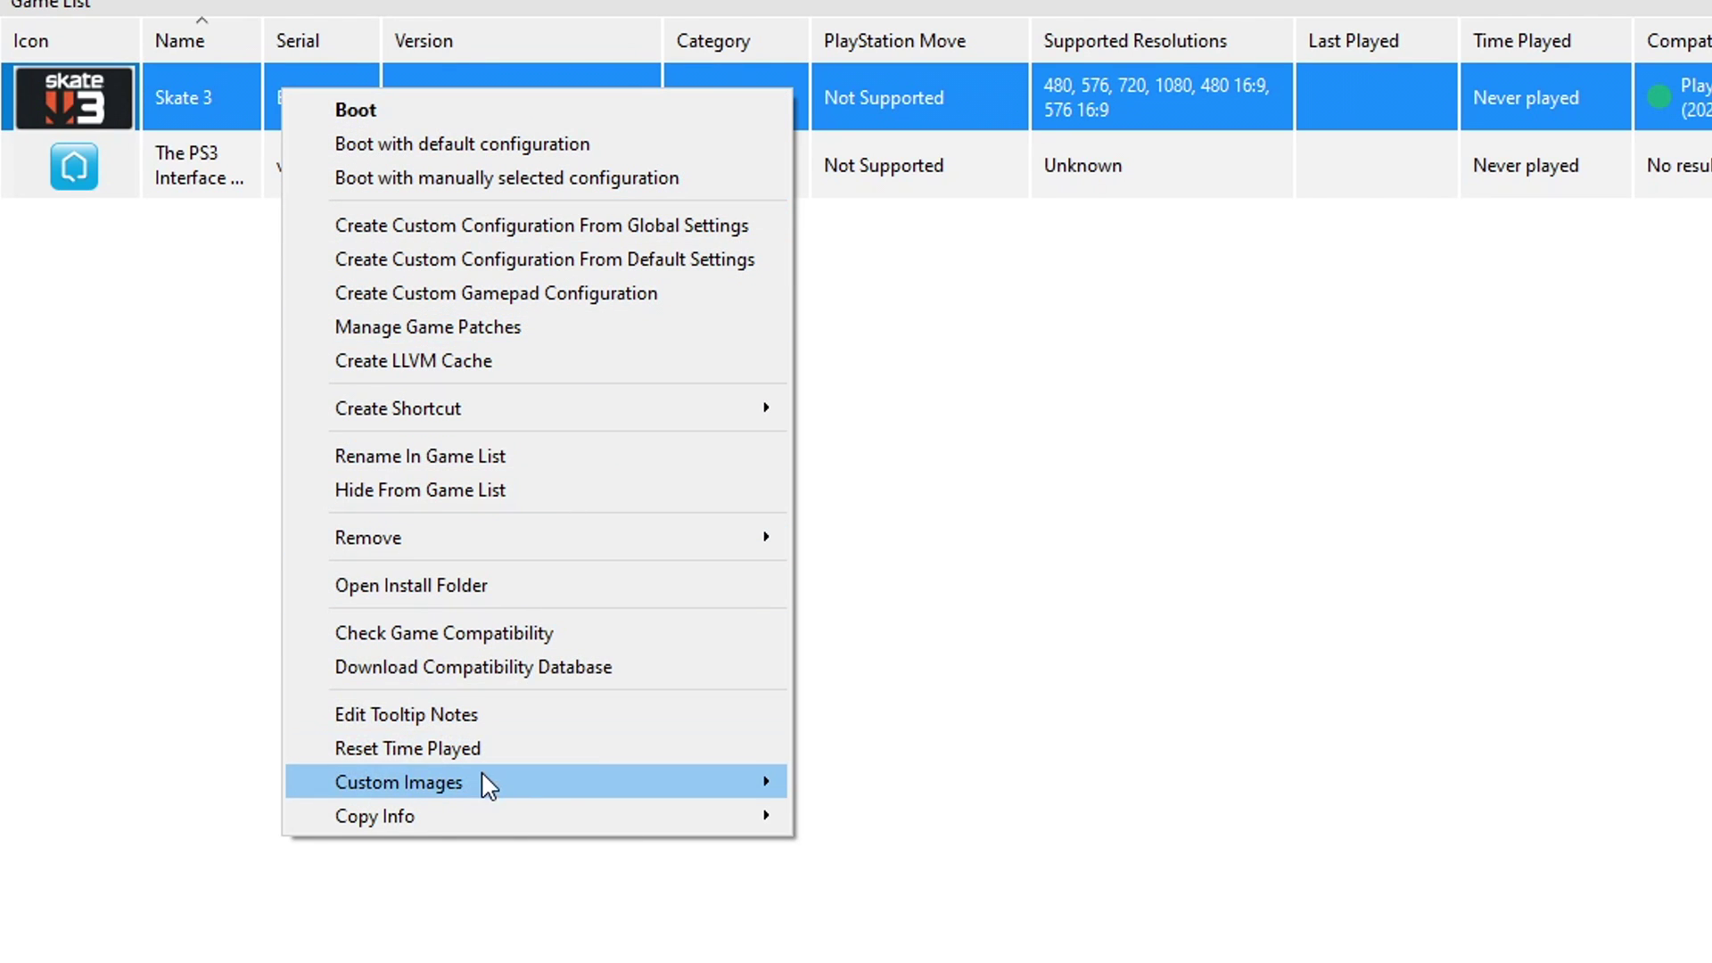
mouse_move(634, 826)
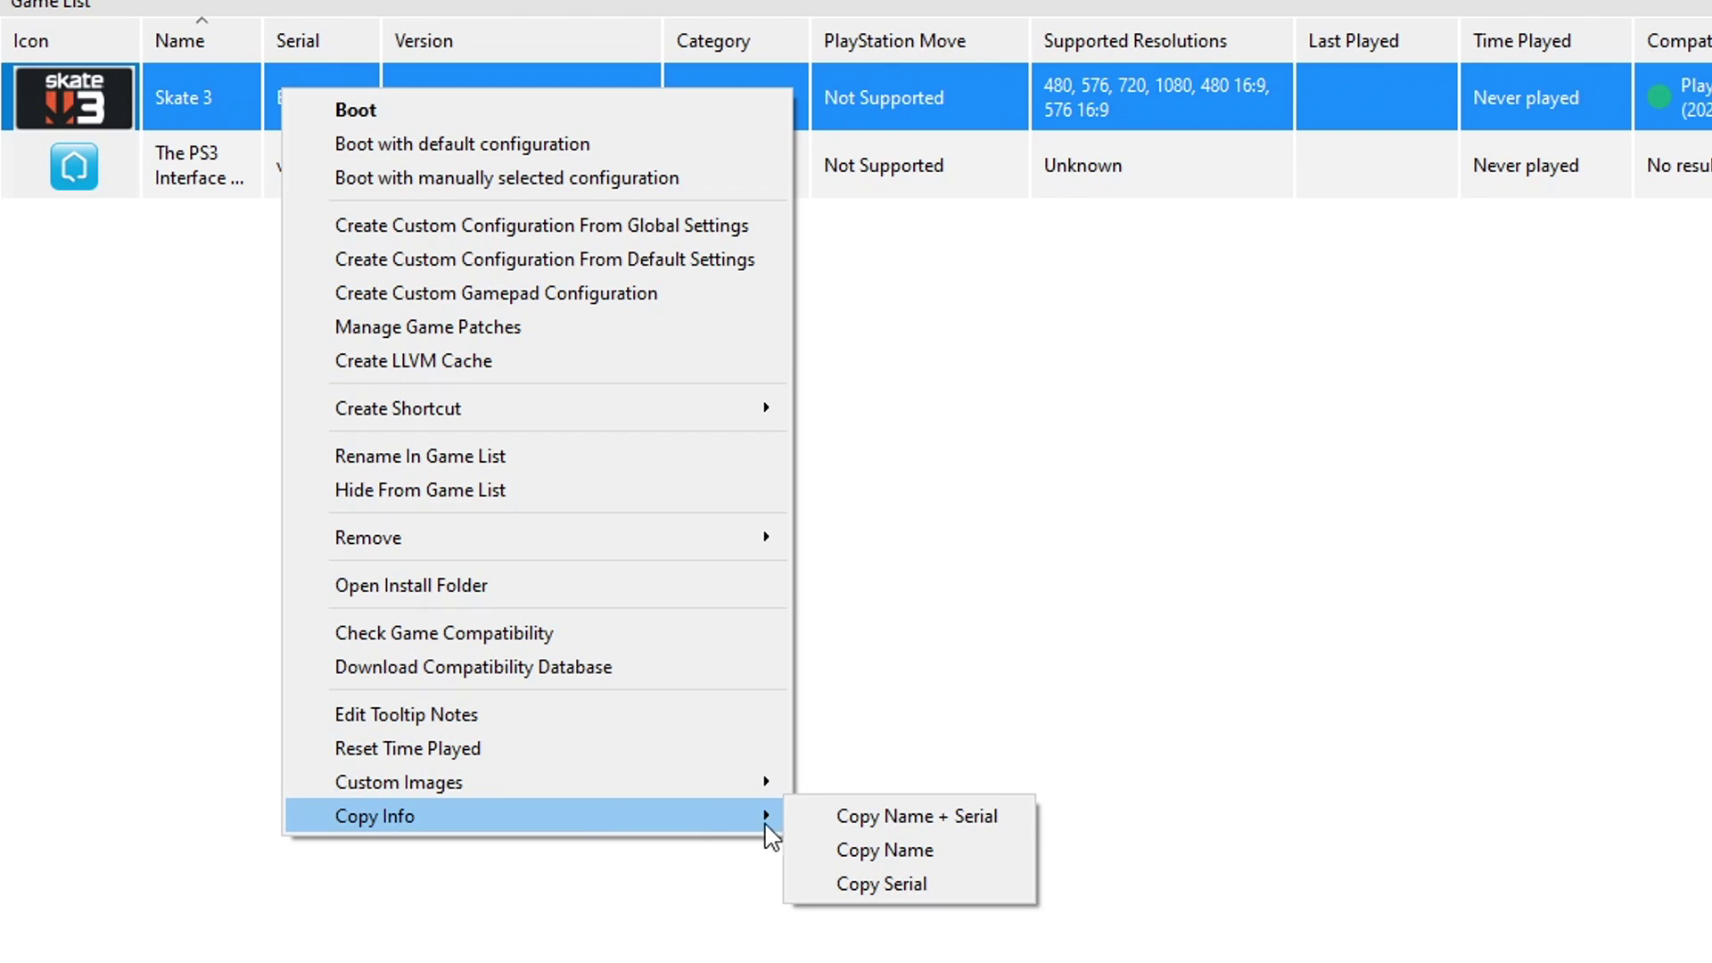
click(918, 886)
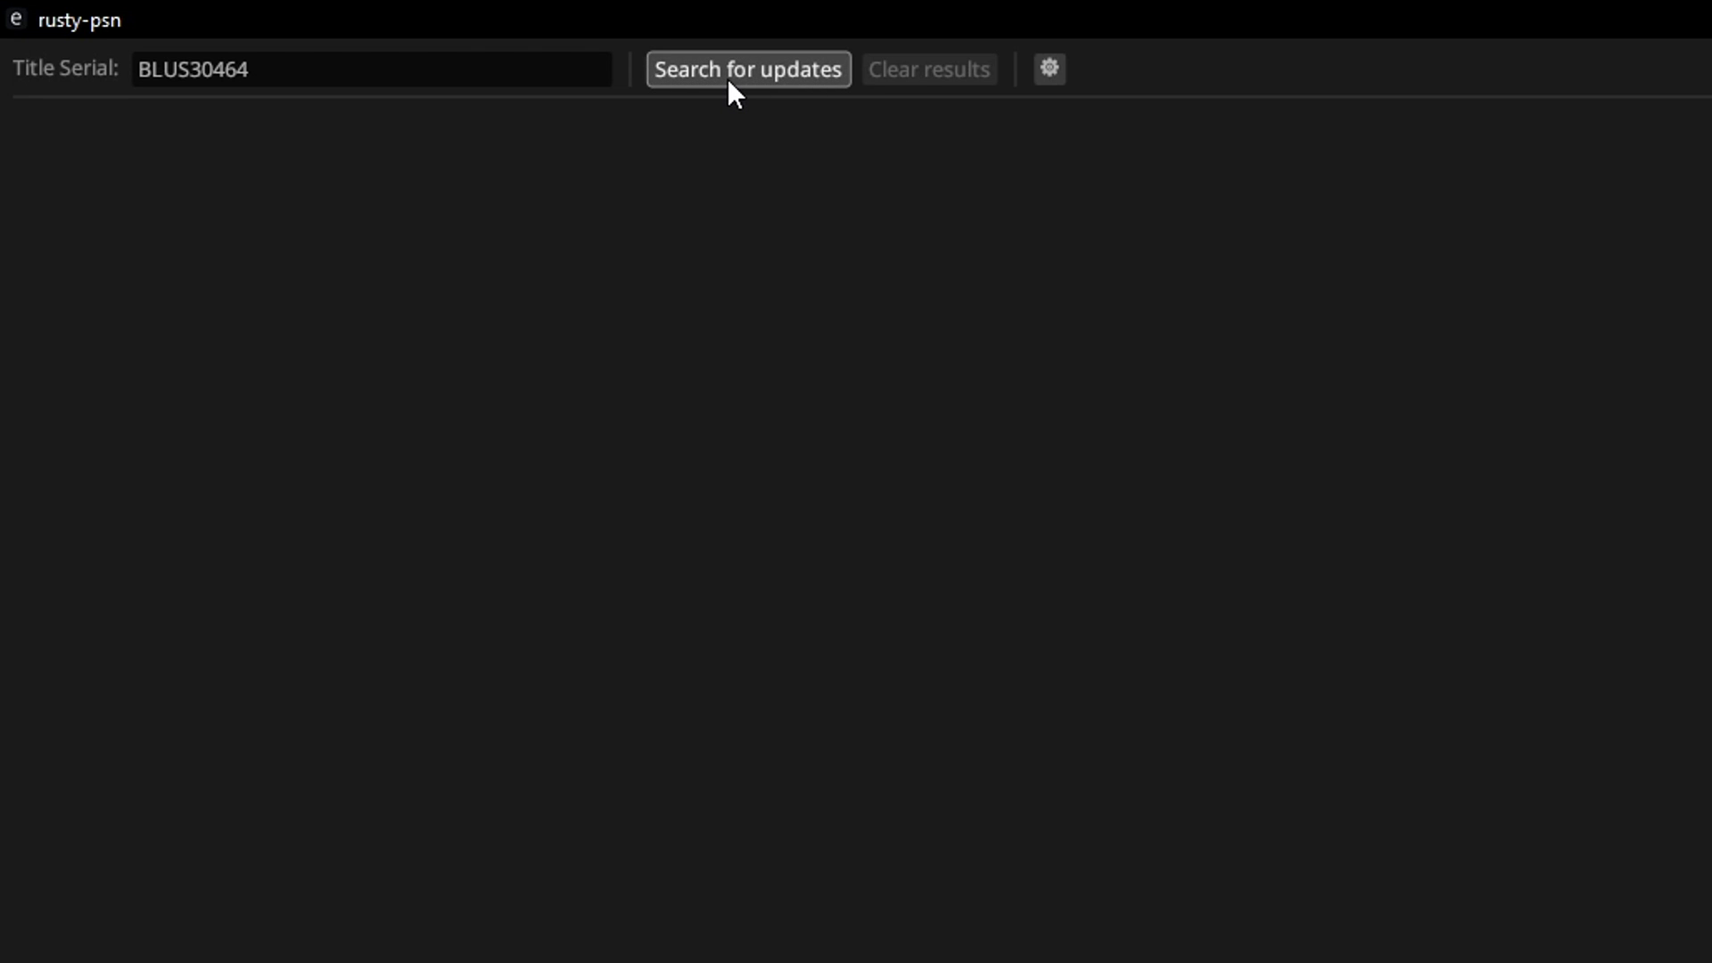
Step: Switch to rusty-psn, search for updates for title serial BLUS30464, and download the version 01.05 package
click(729, 81)
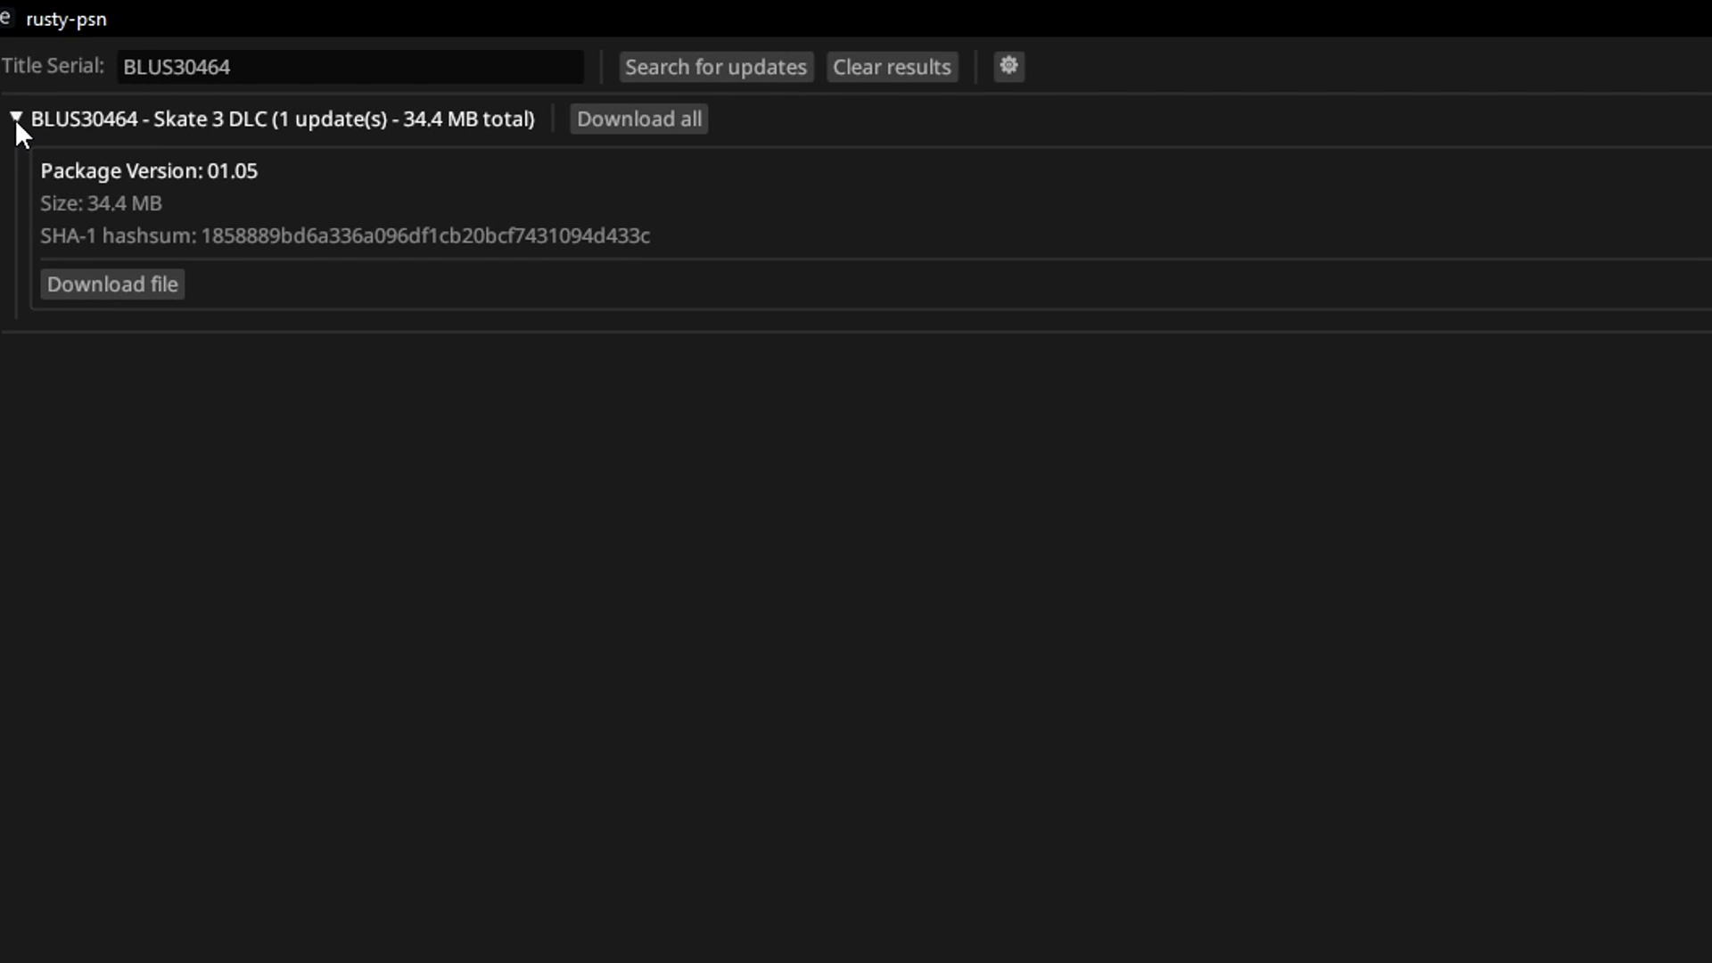
click(15, 117)
click(14, 117)
click(122, 287)
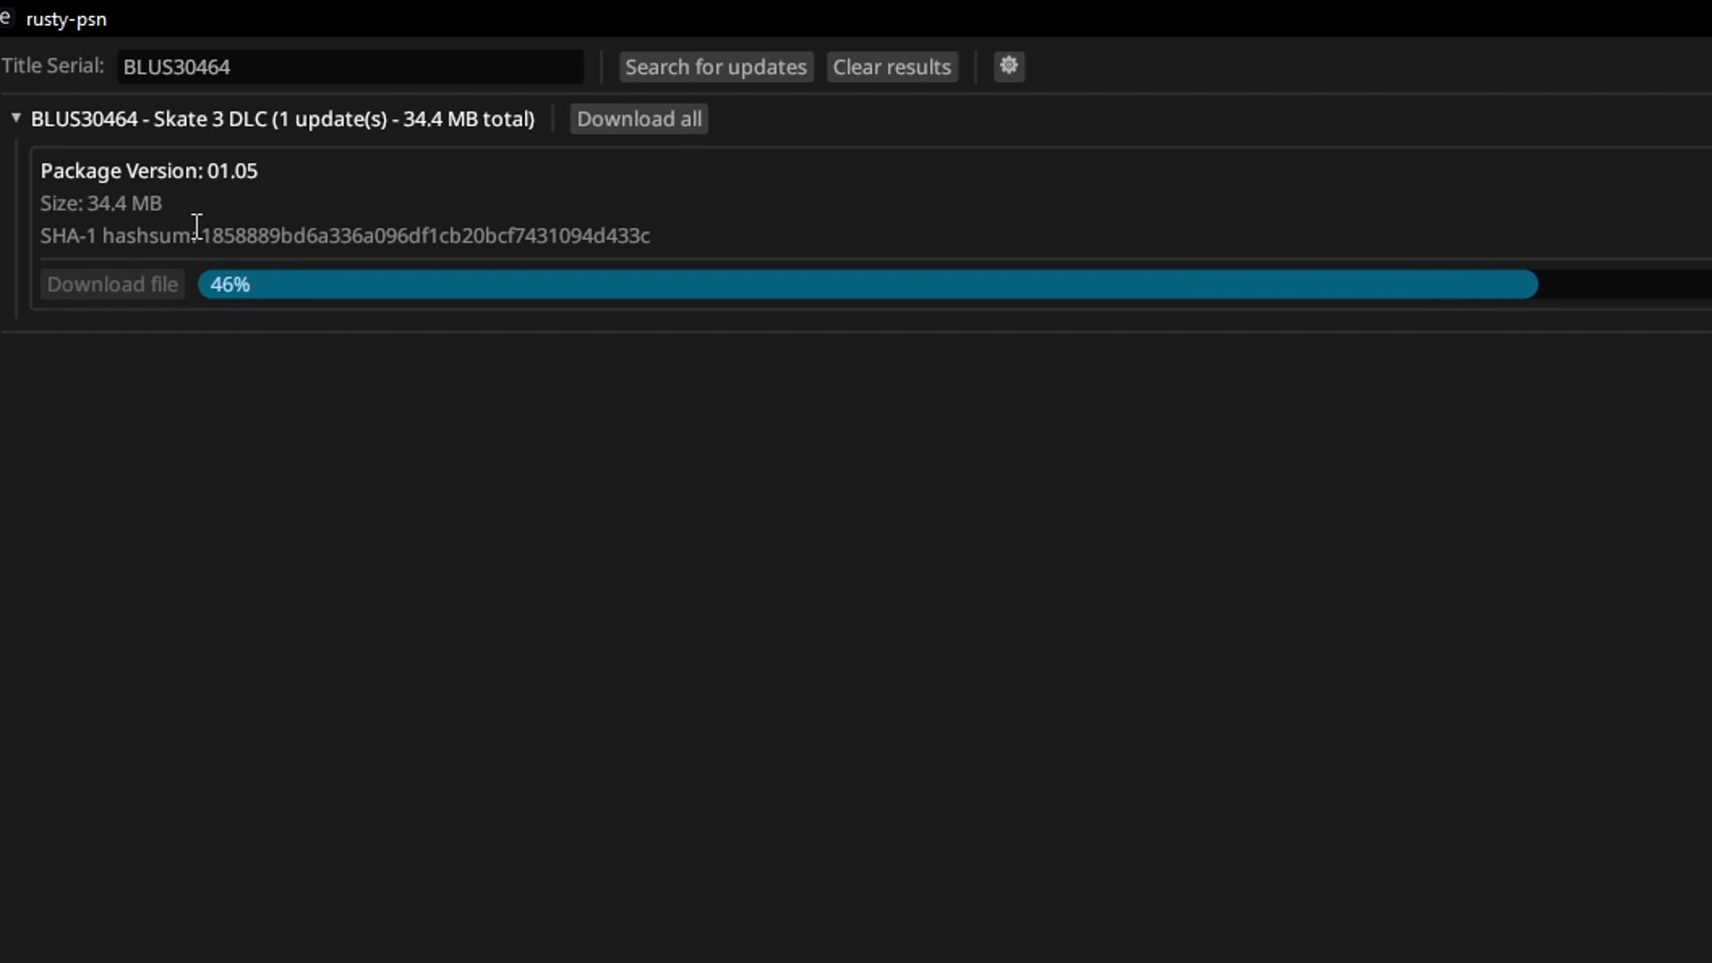
Step: Switch to RPCS3 and install the Skate 3 update package from the BLUS30464 folder in updates, without adding shortcuts or precompiling caches
key(alt+Tab)
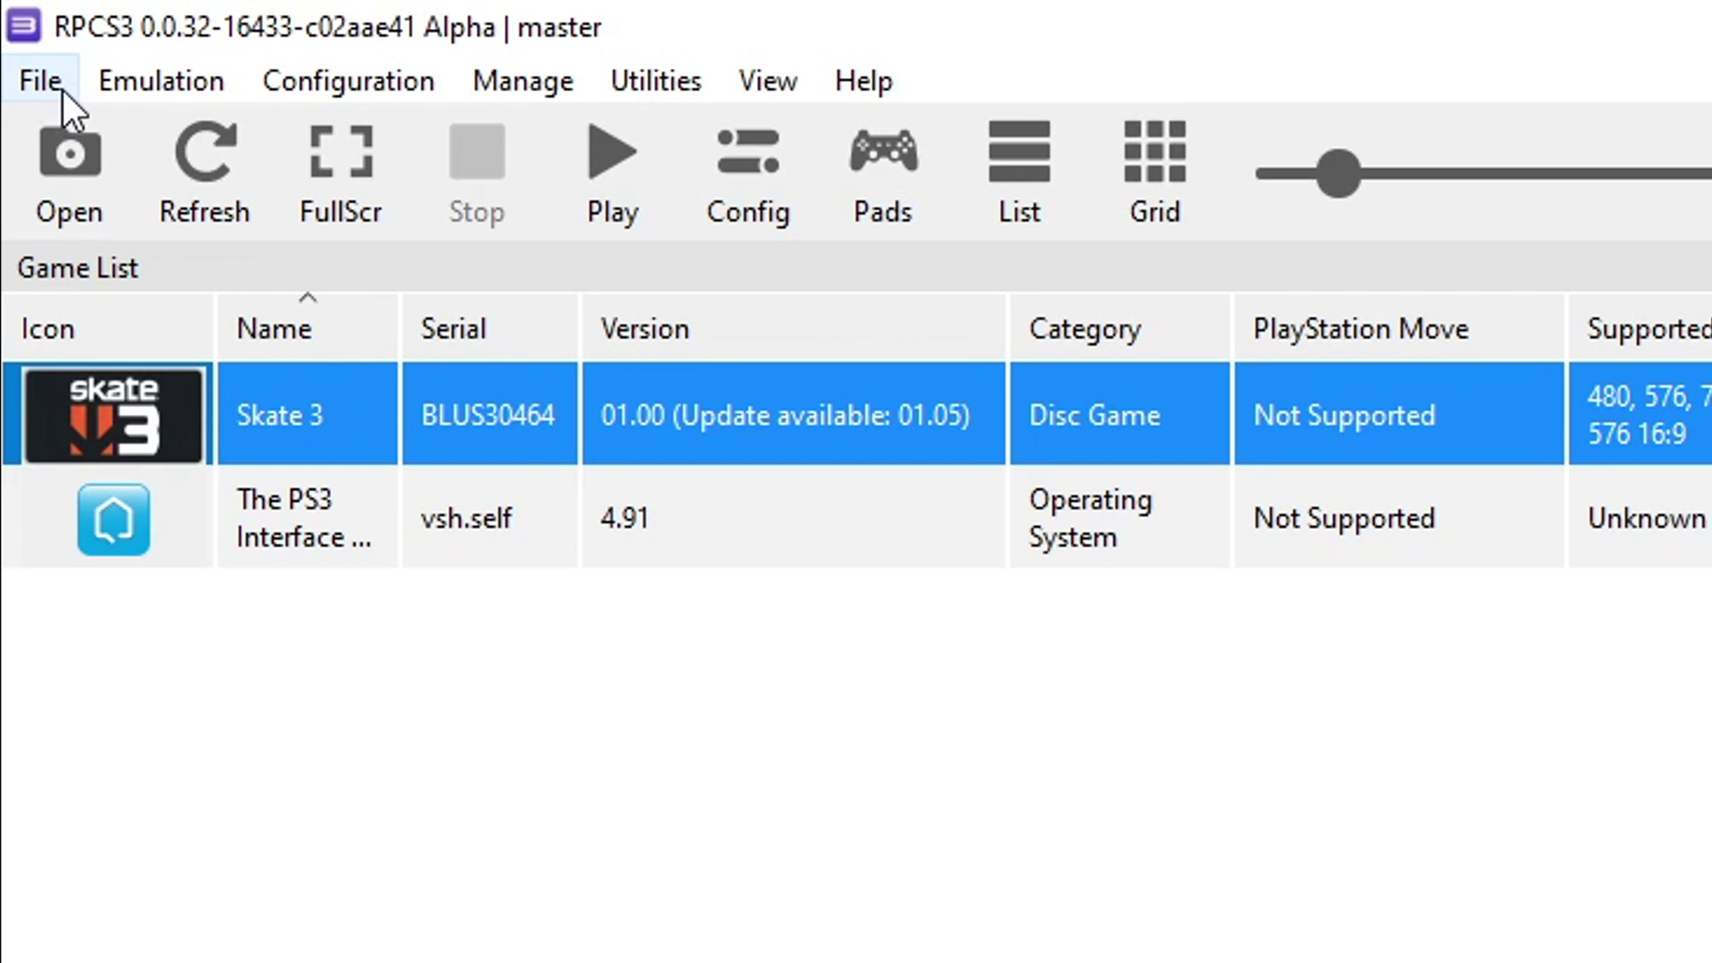
click(18, 33)
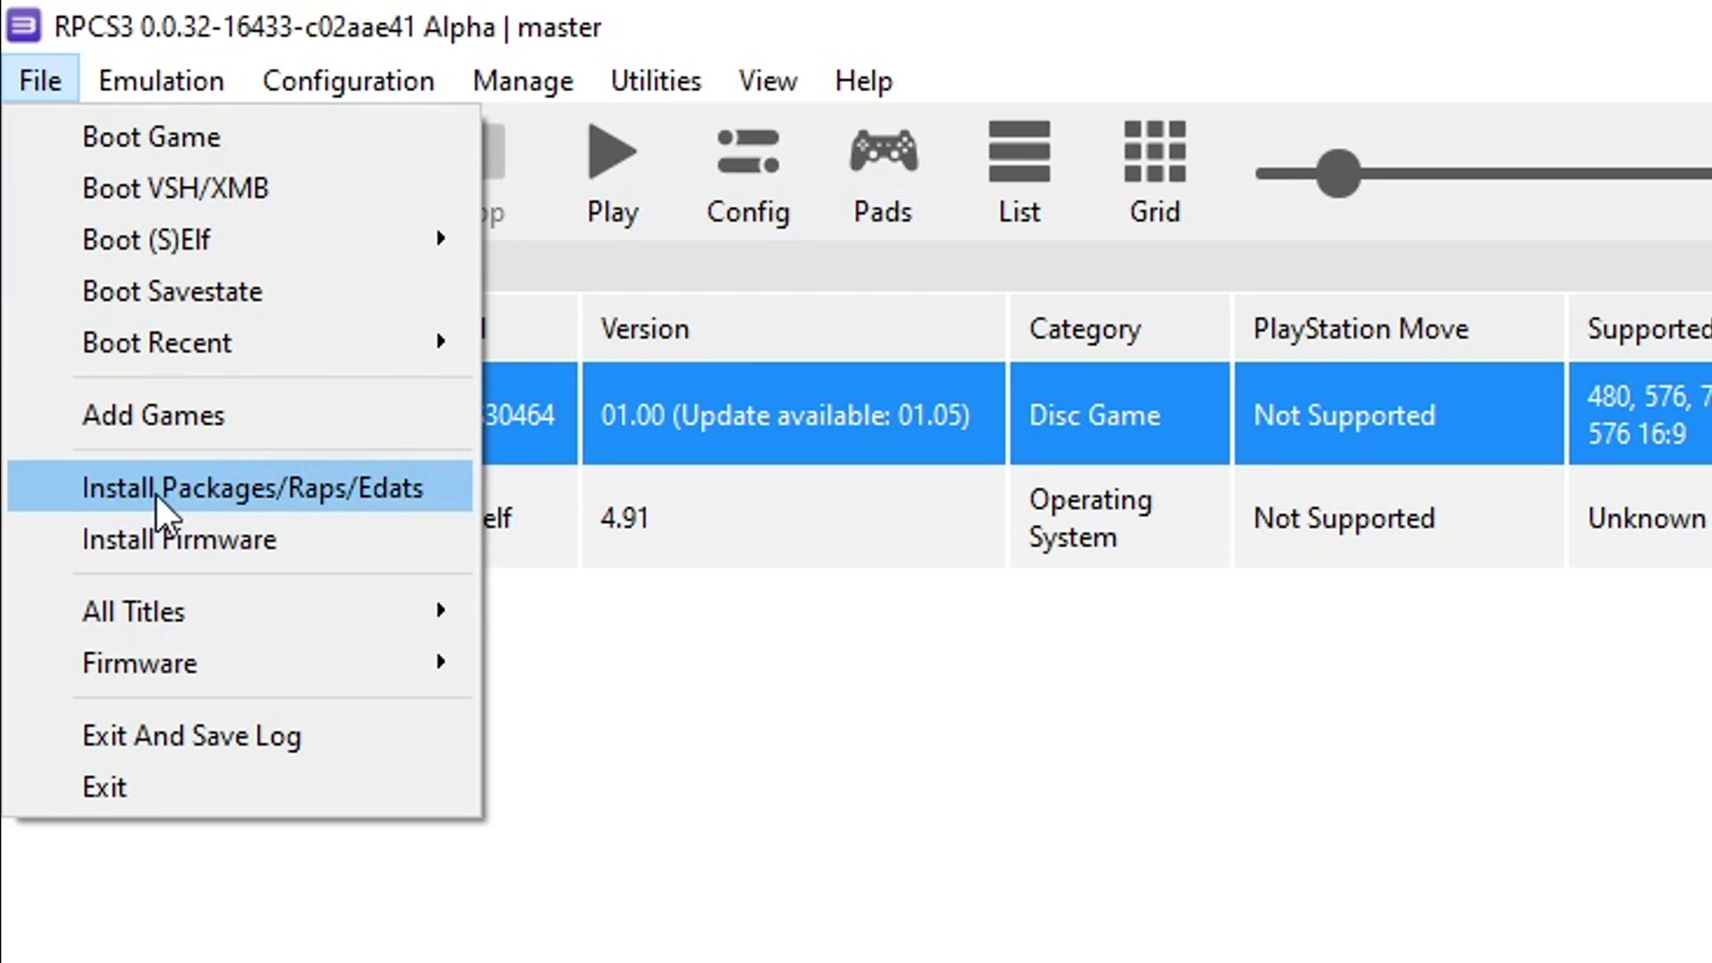
click(282, 492)
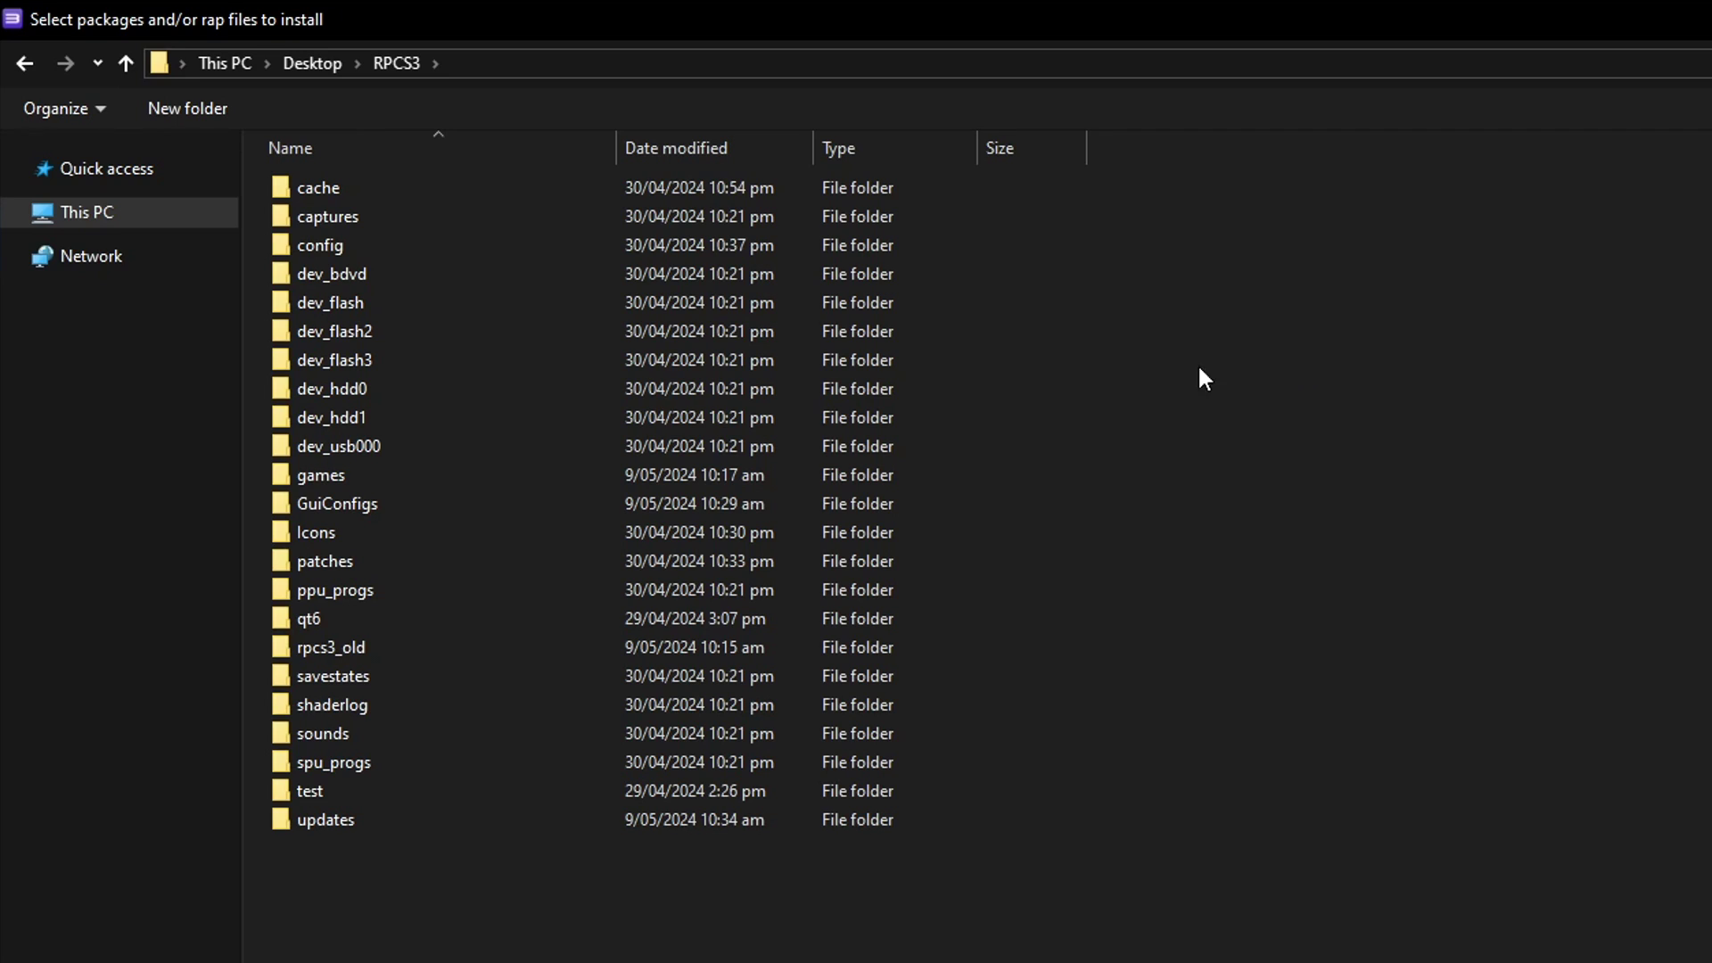
double_click(338, 821)
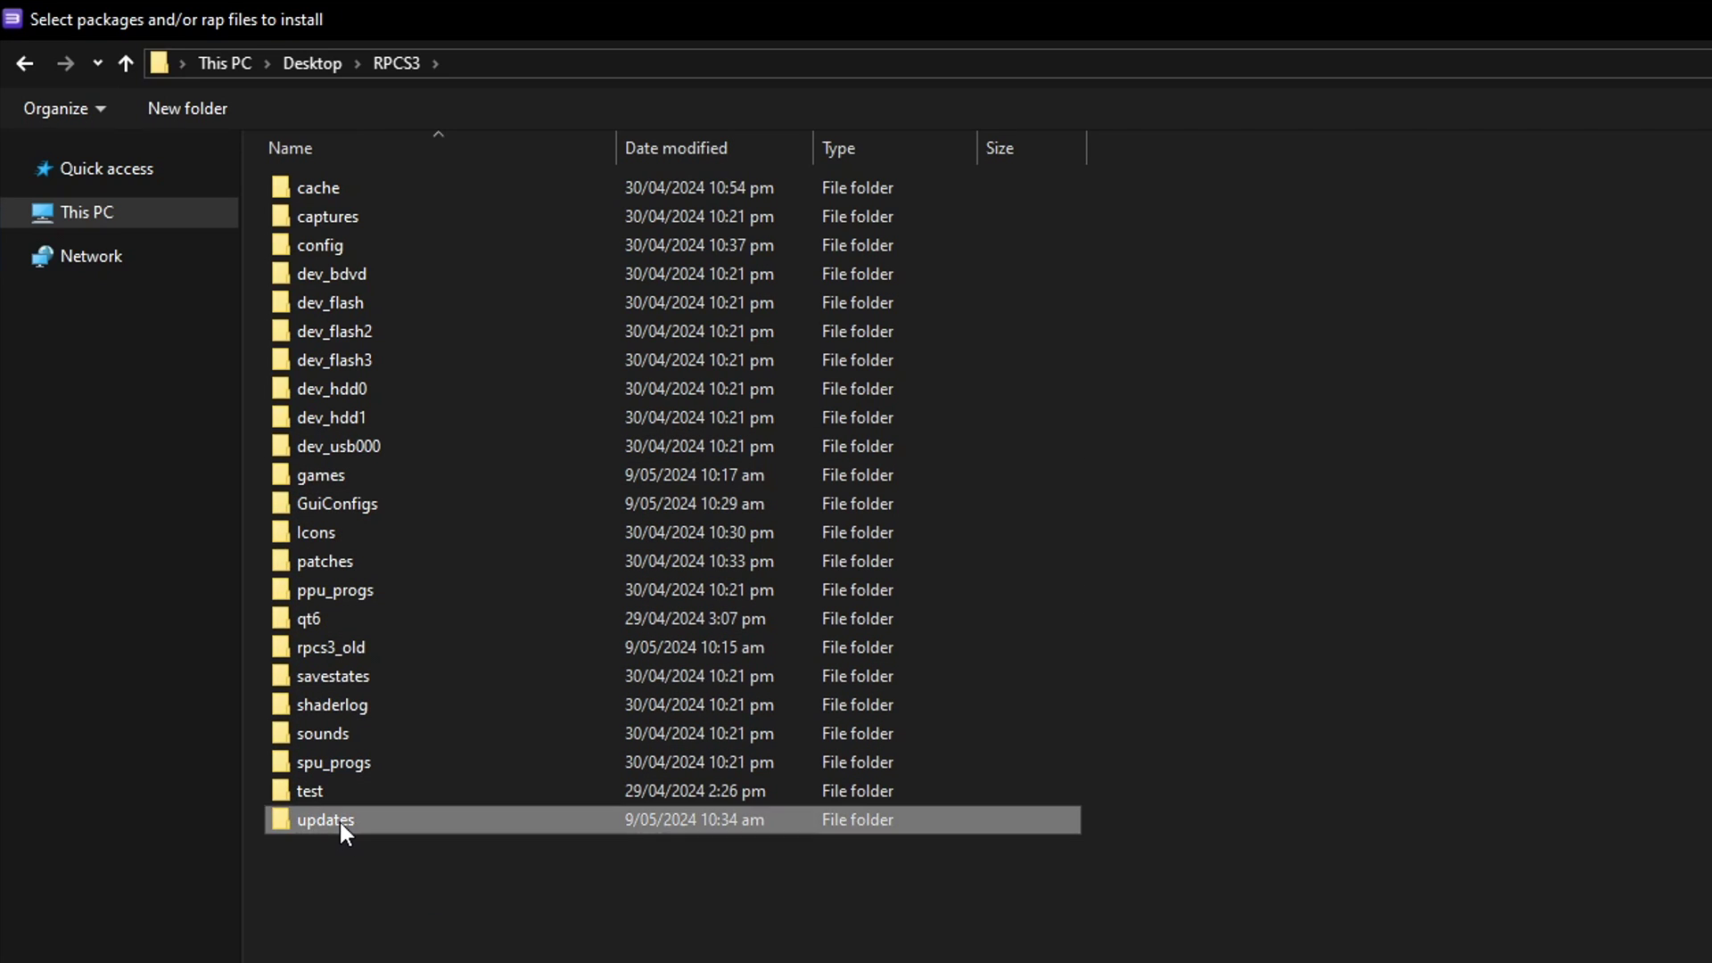
click(351, 194)
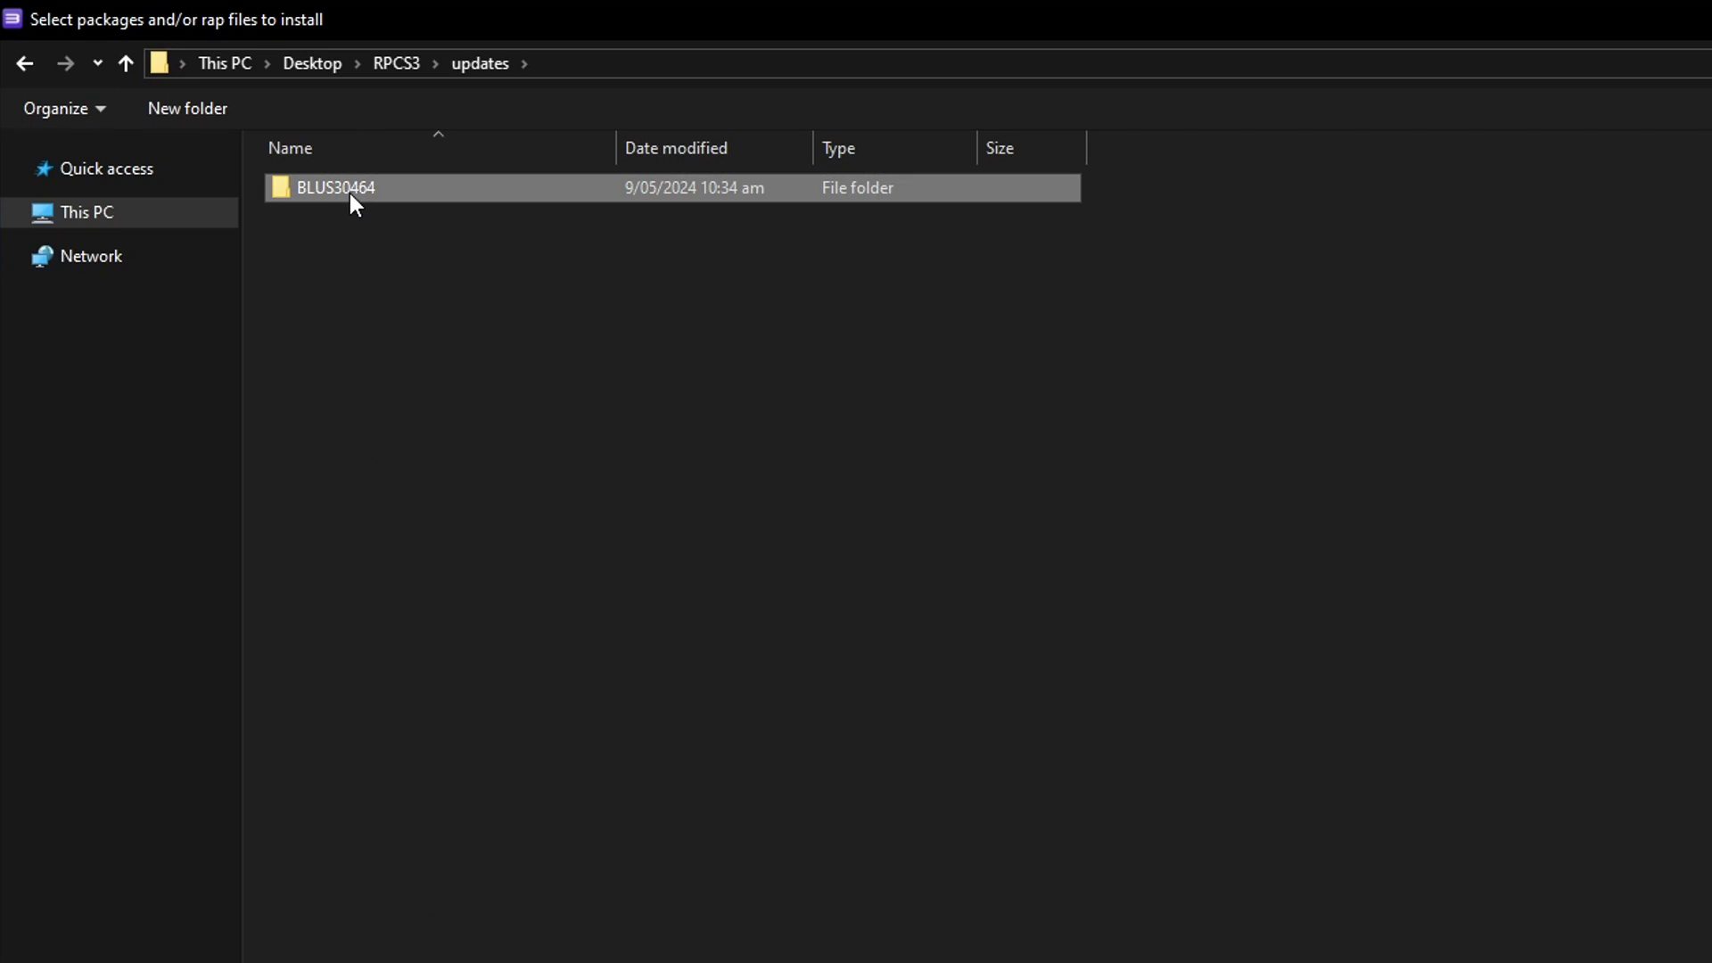
double_click(424, 191)
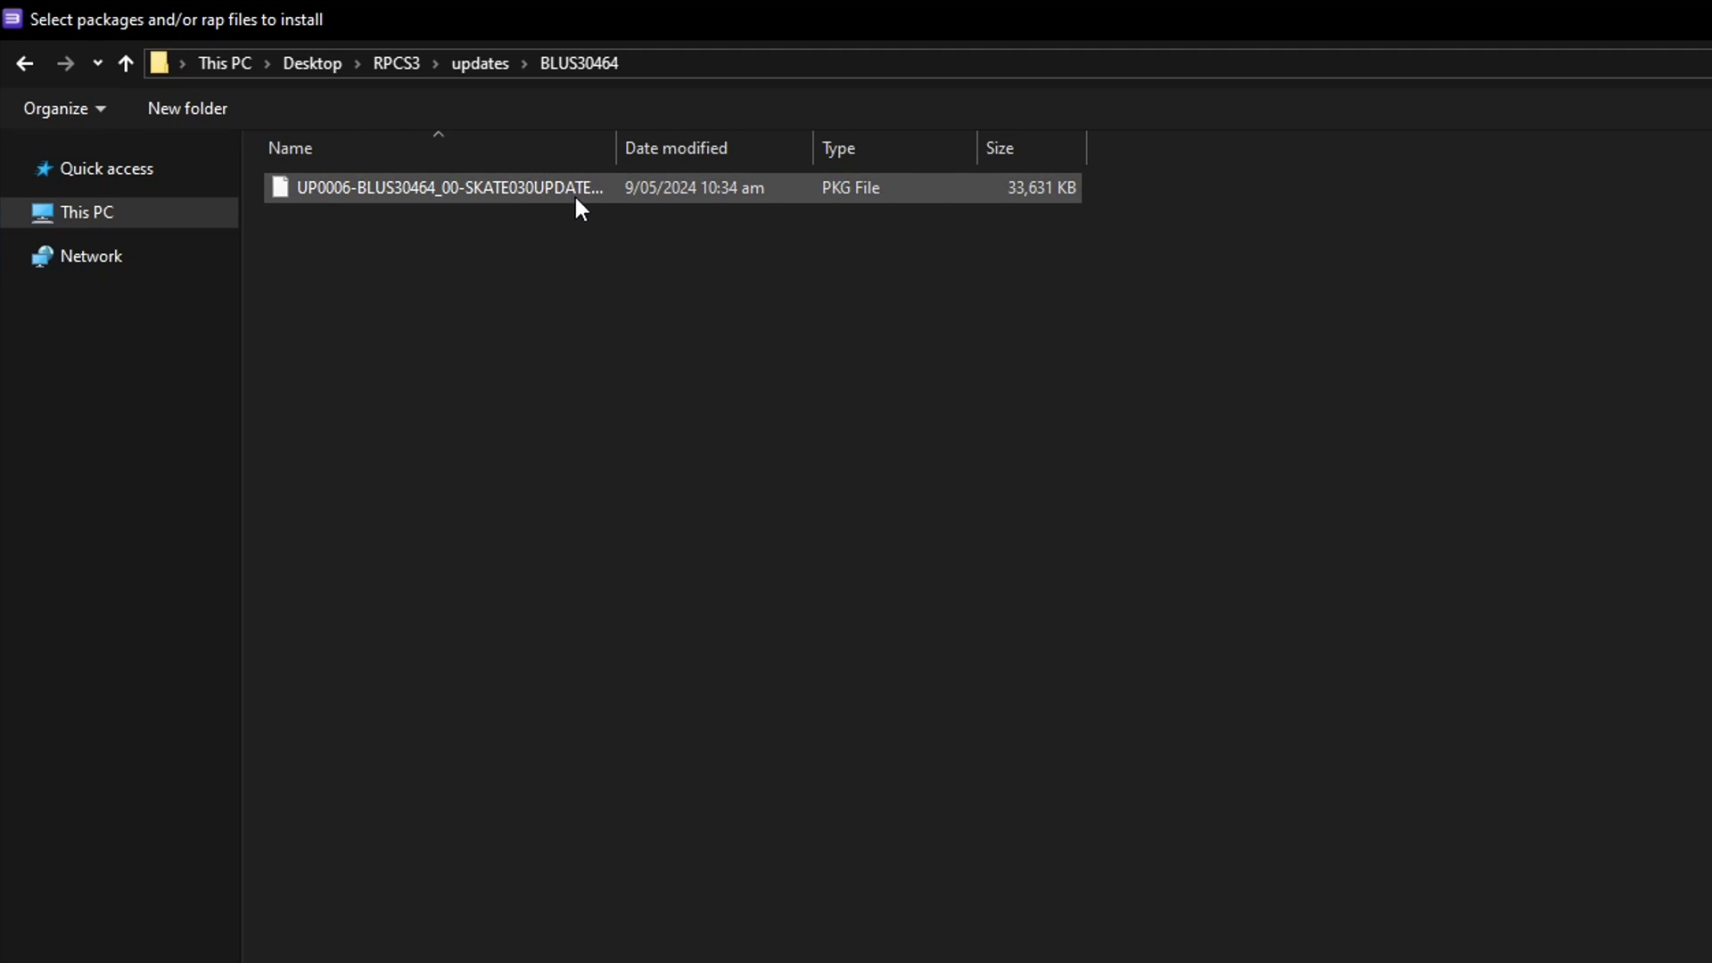
click(540, 205)
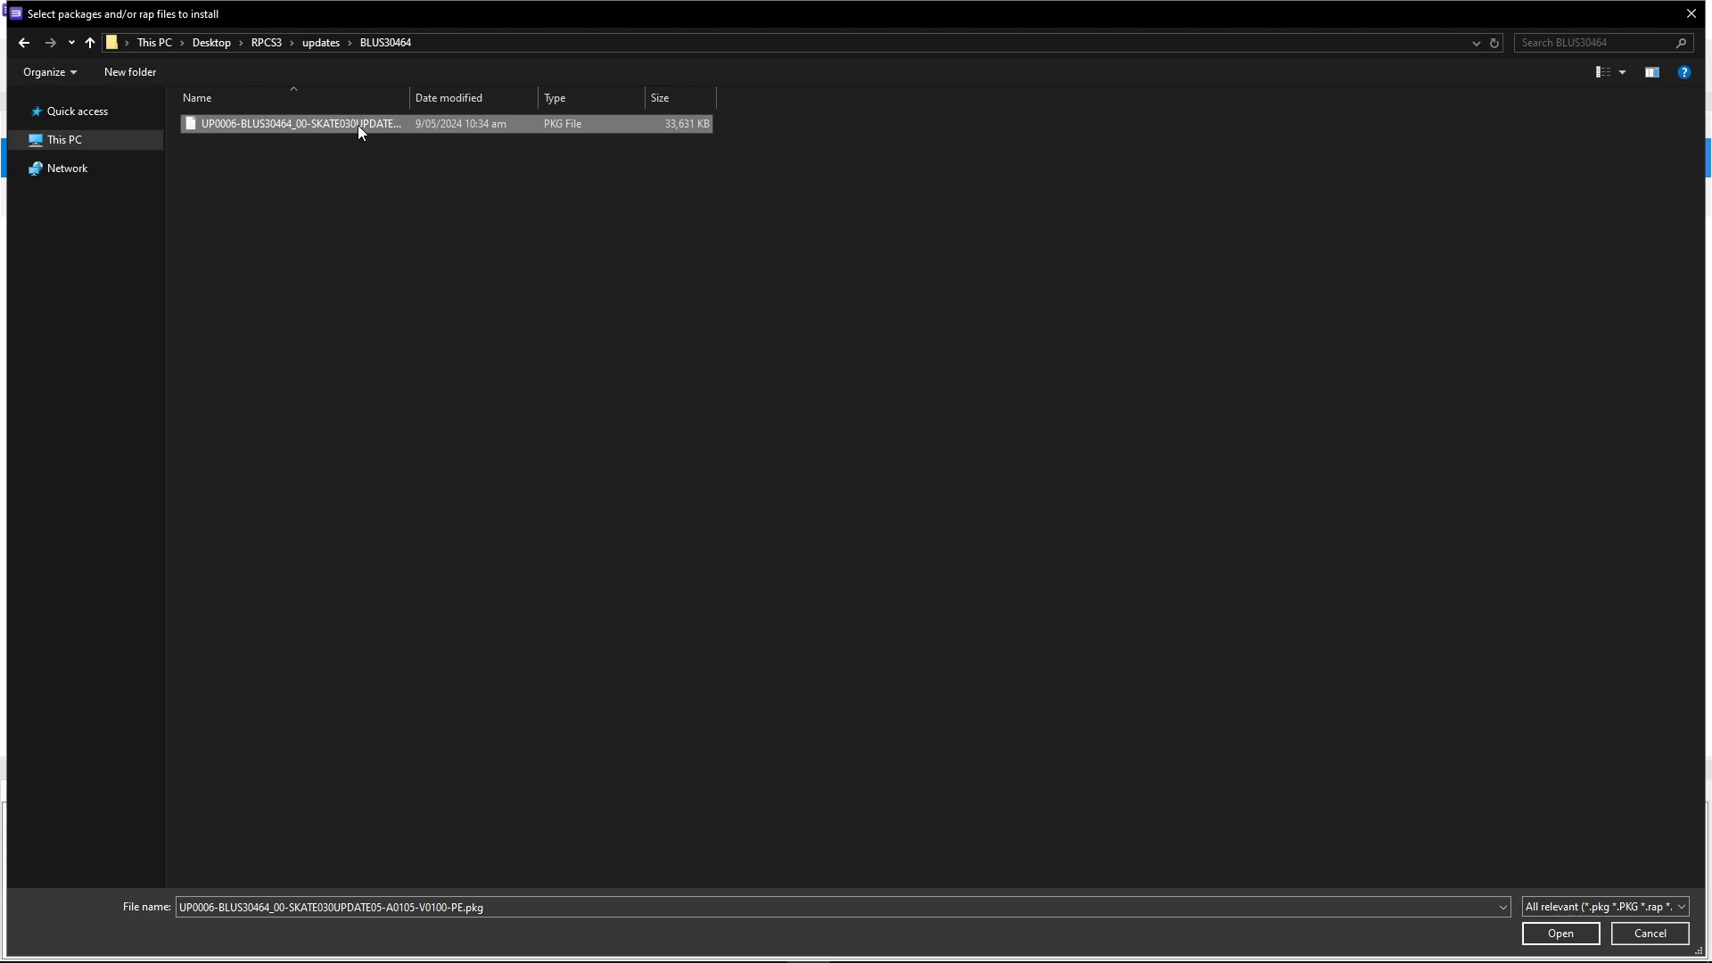
double_click(360, 129)
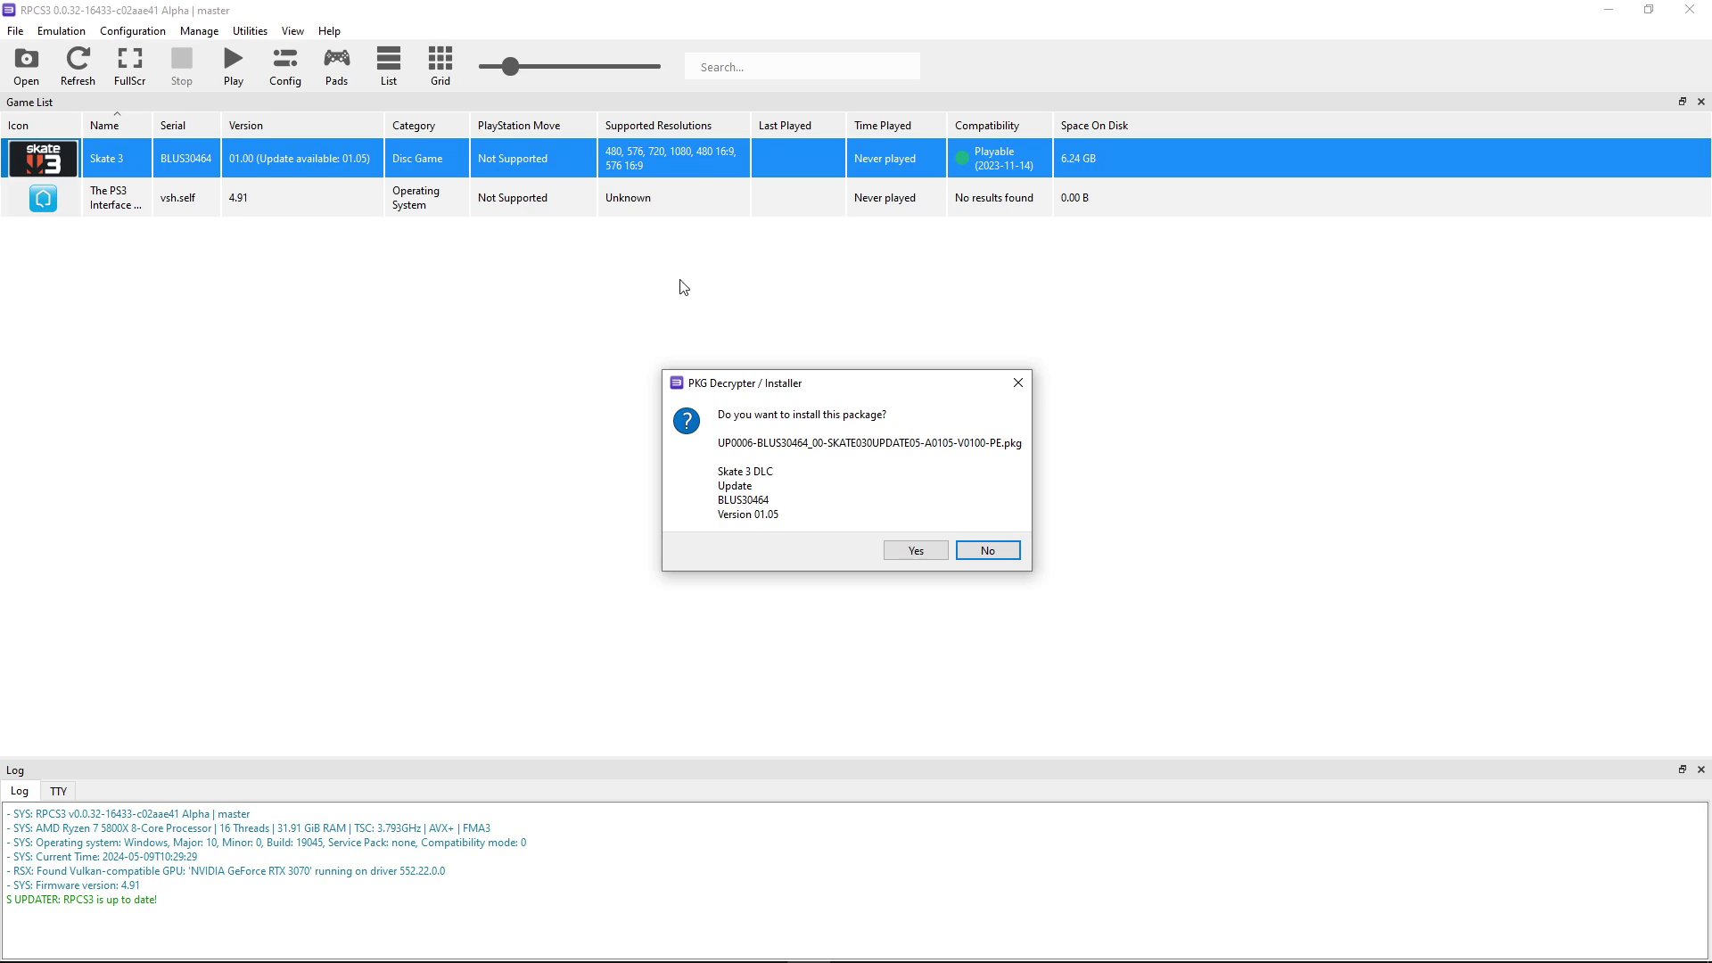
click(914, 551)
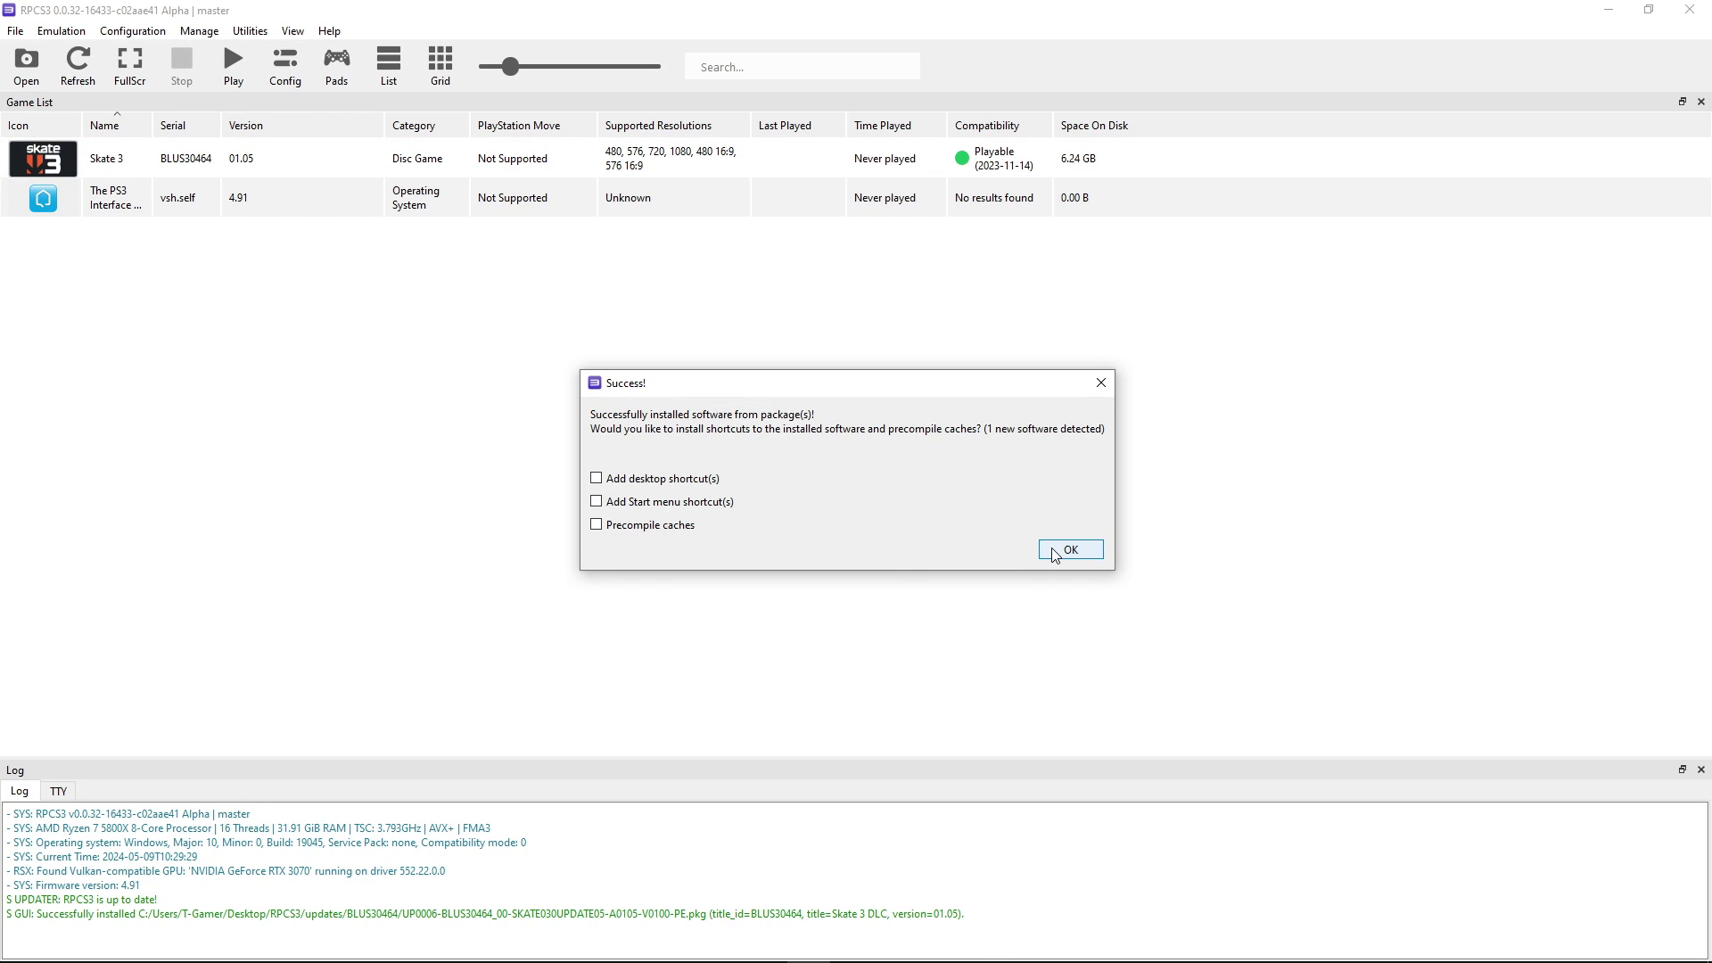
click(1065, 549)
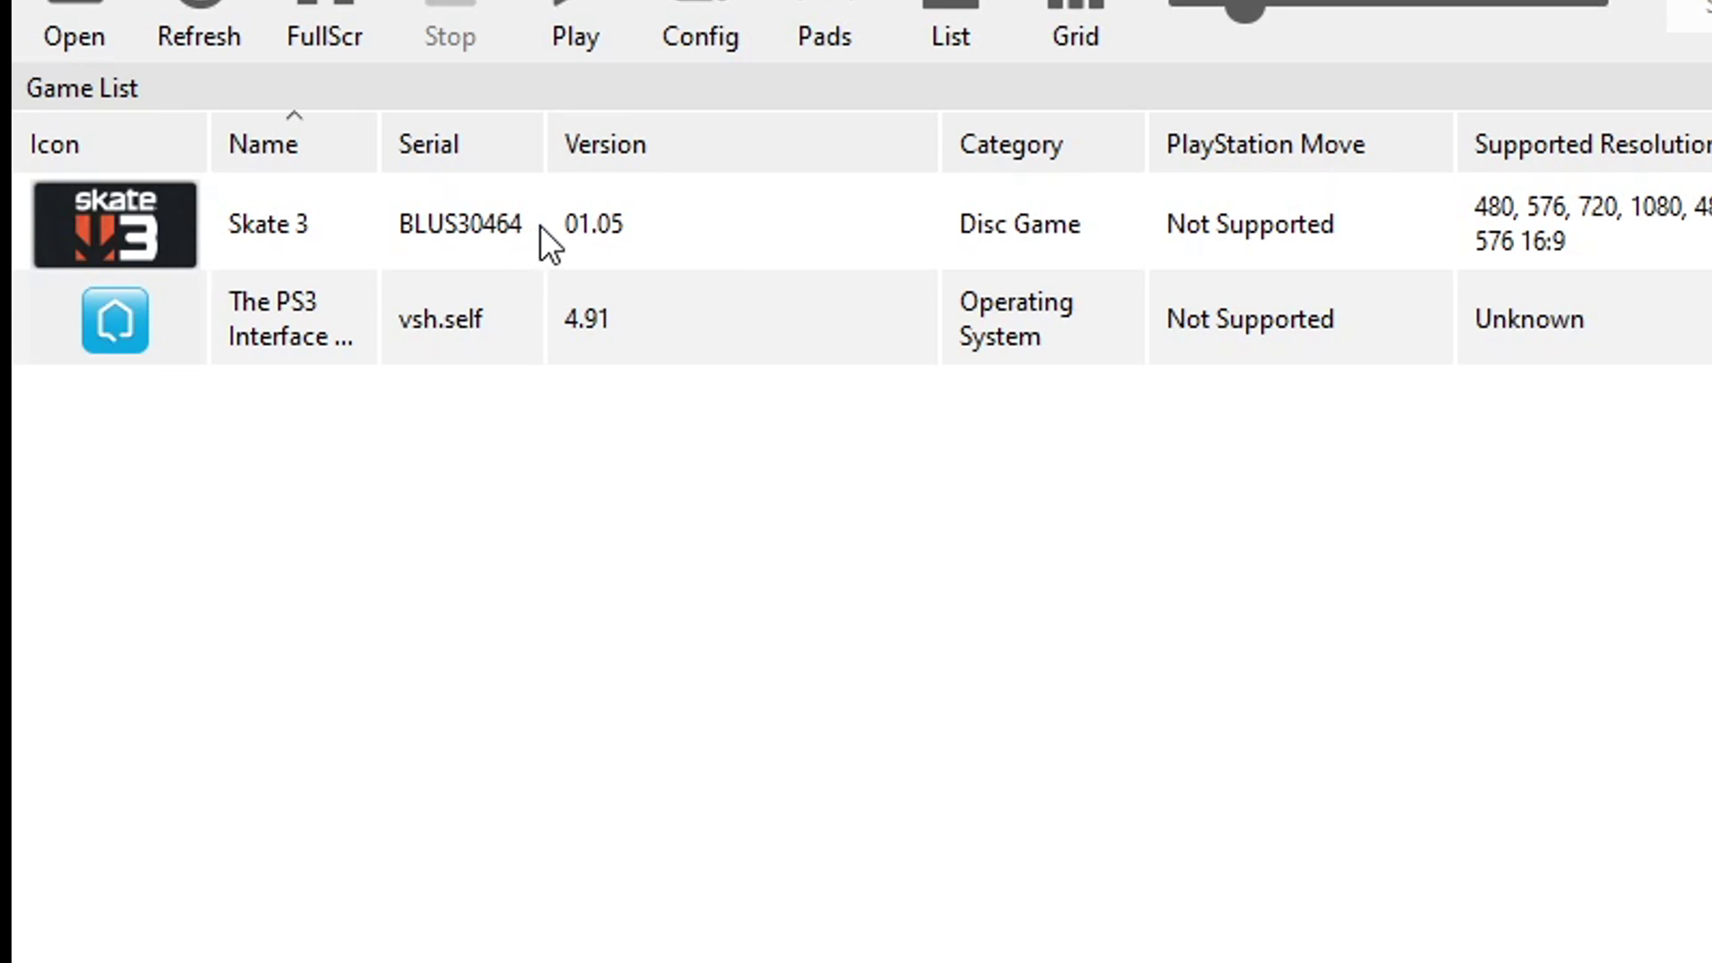
Step: Start a custom configuration for Skate 3 from the global settings and review the Preferred SPU Threads choices, keeping Auto
right_click(218, 159)
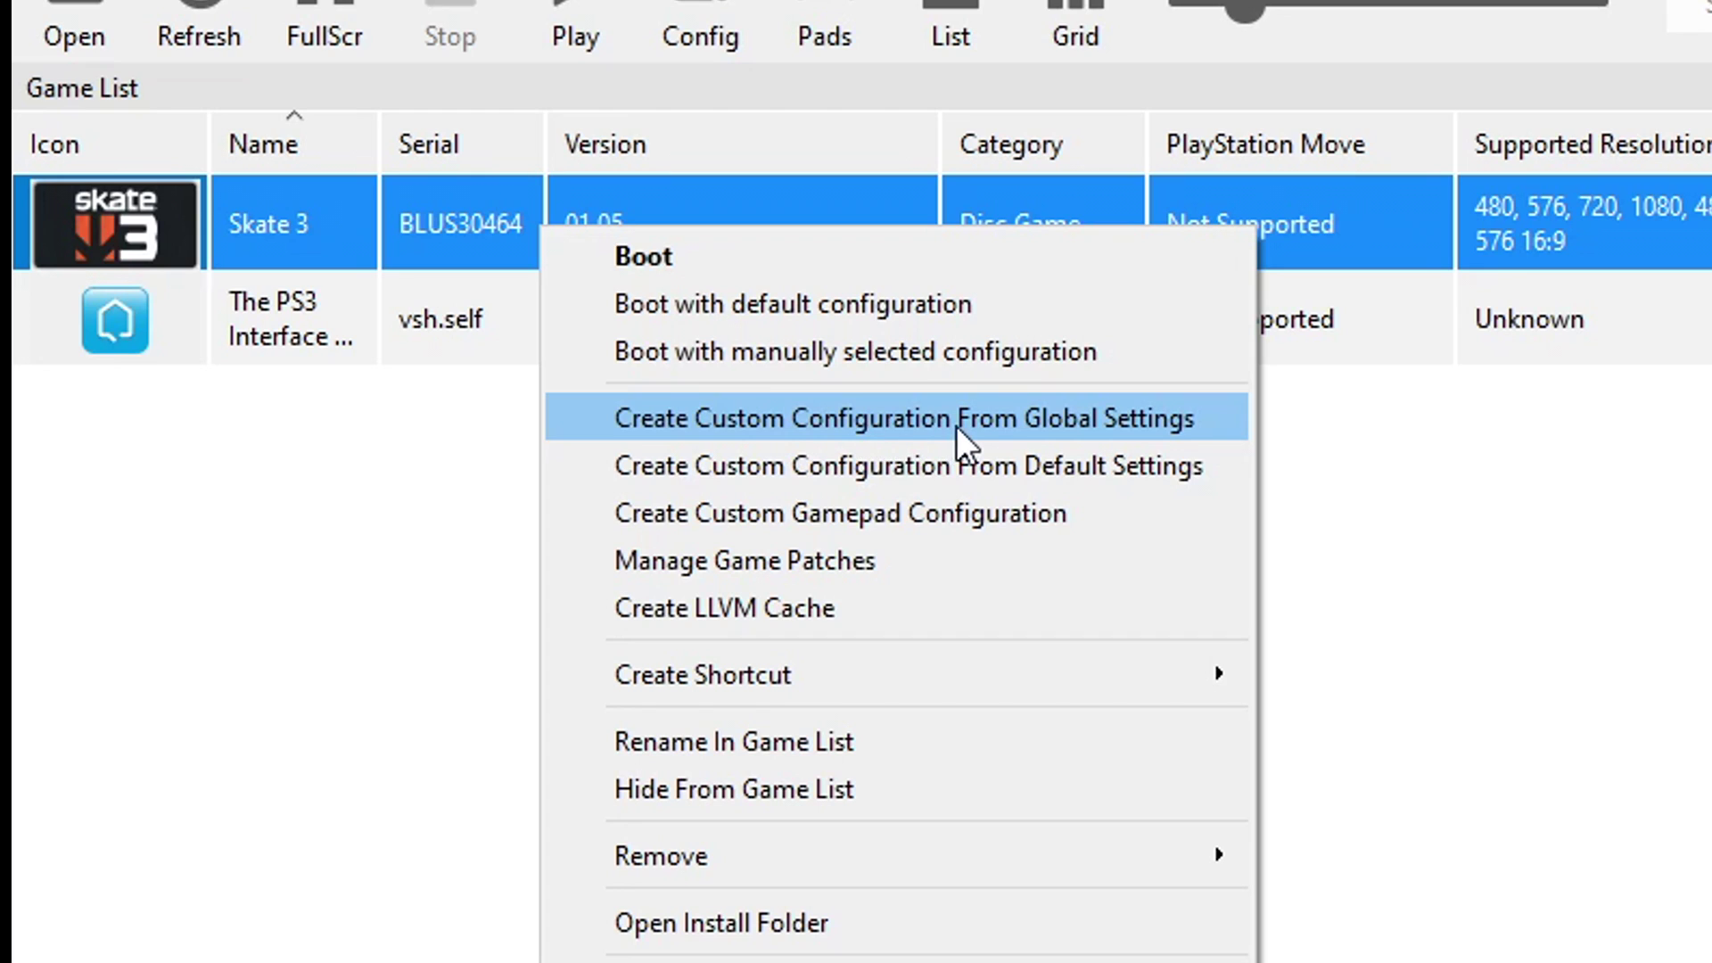
click(956, 426)
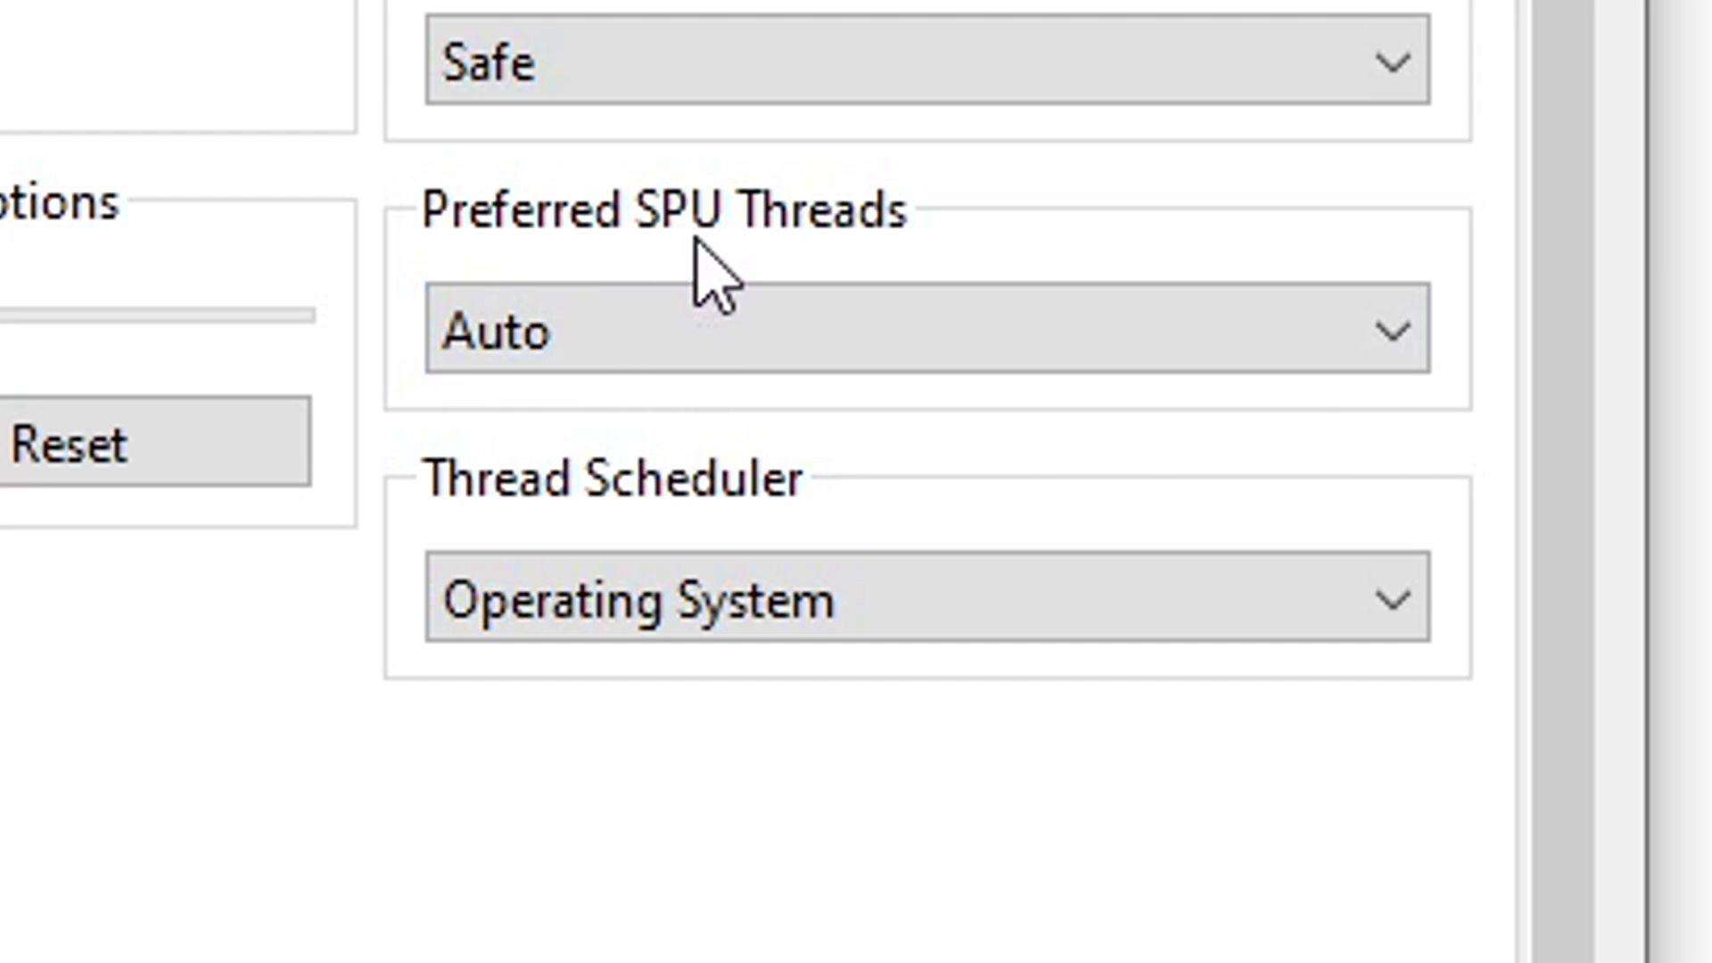
click(658, 338)
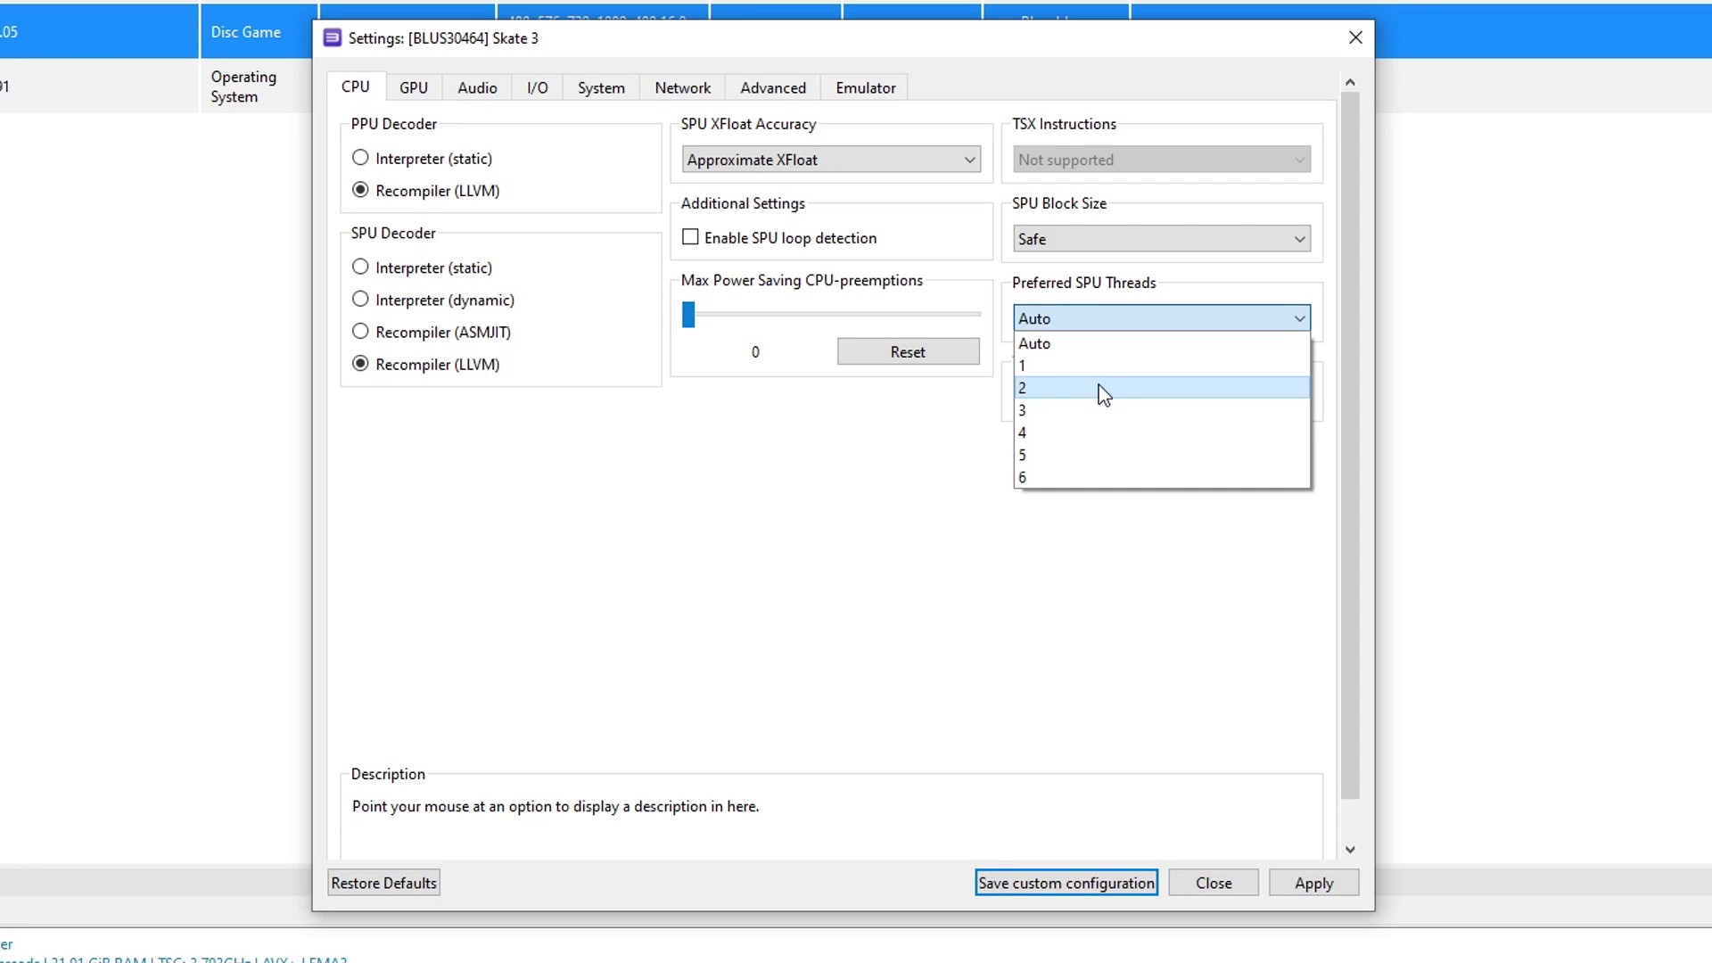
click(890, 429)
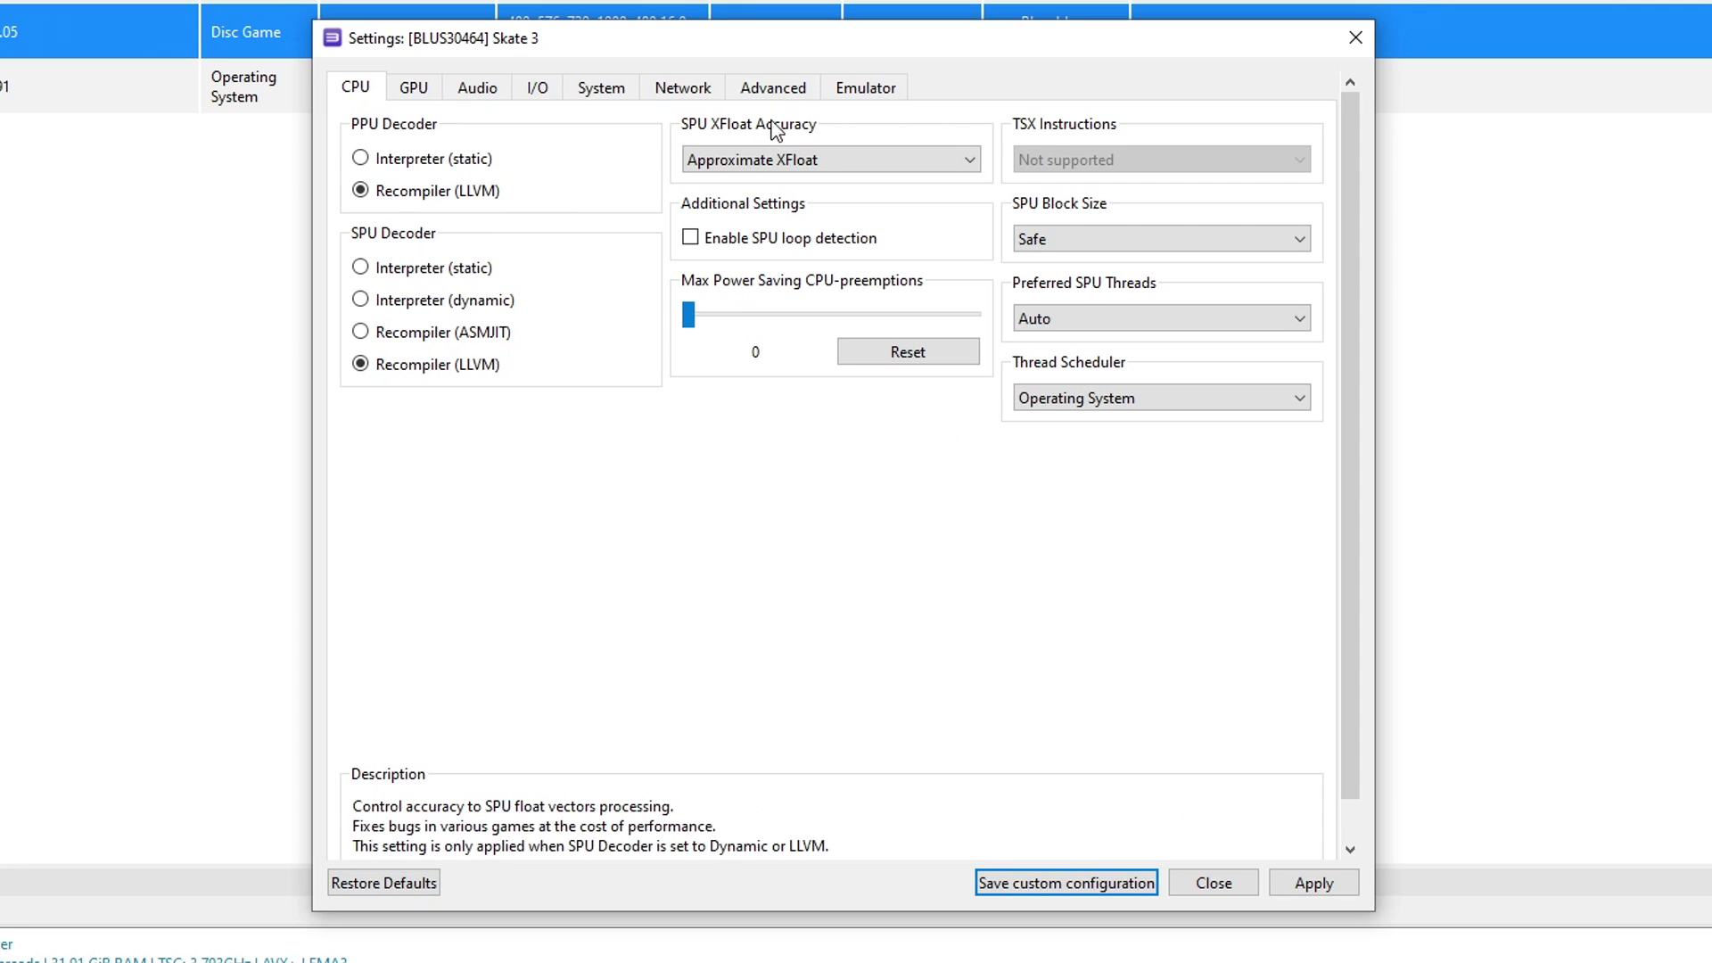
Step: In Skate 3's GPU settings, choose Vulkan as the renderer and set anti-aliasing to Disabled
click(416, 90)
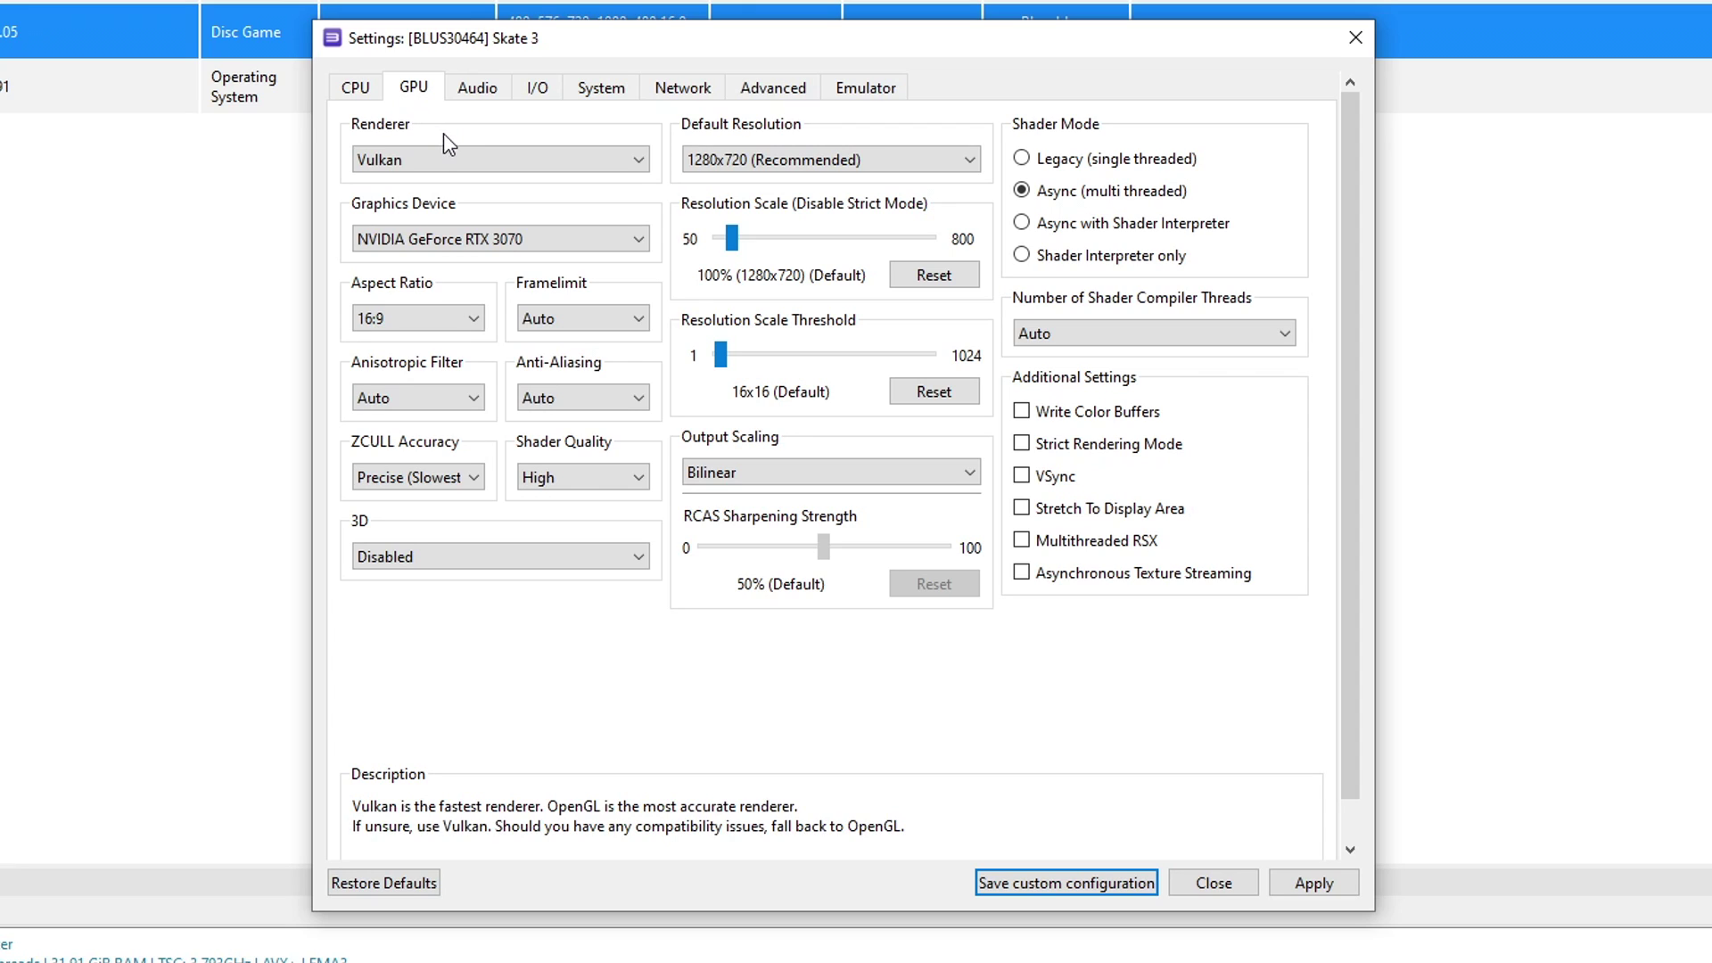
click(427, 161)
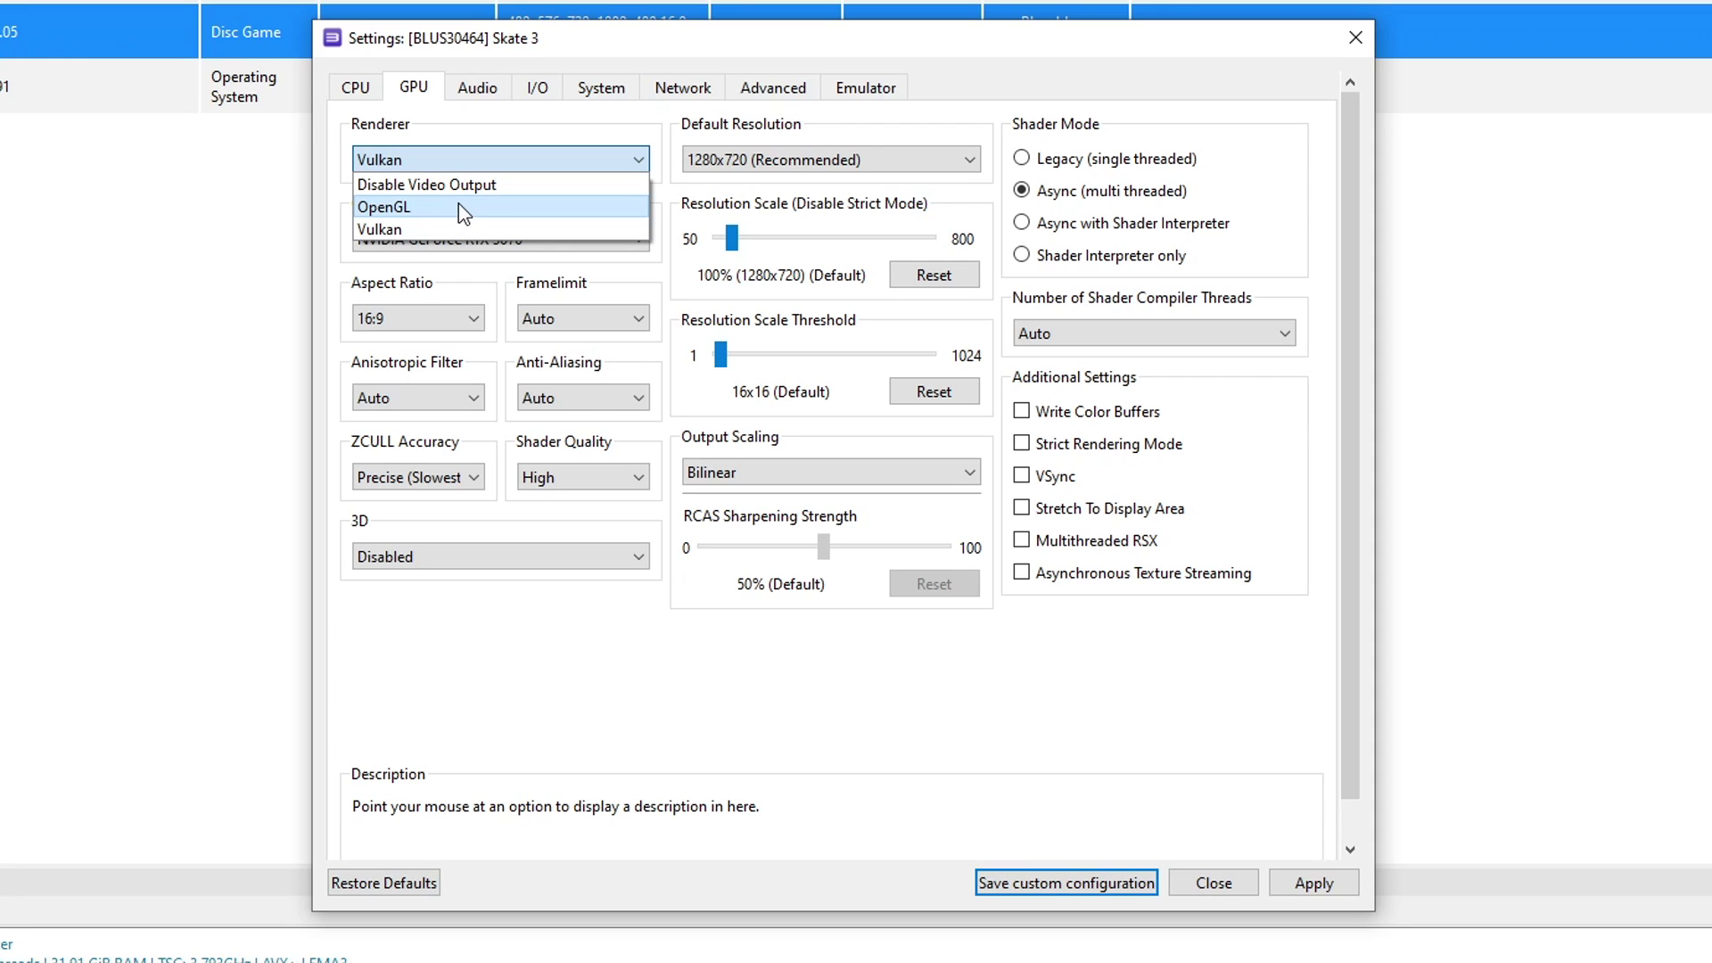
click(387, 228)
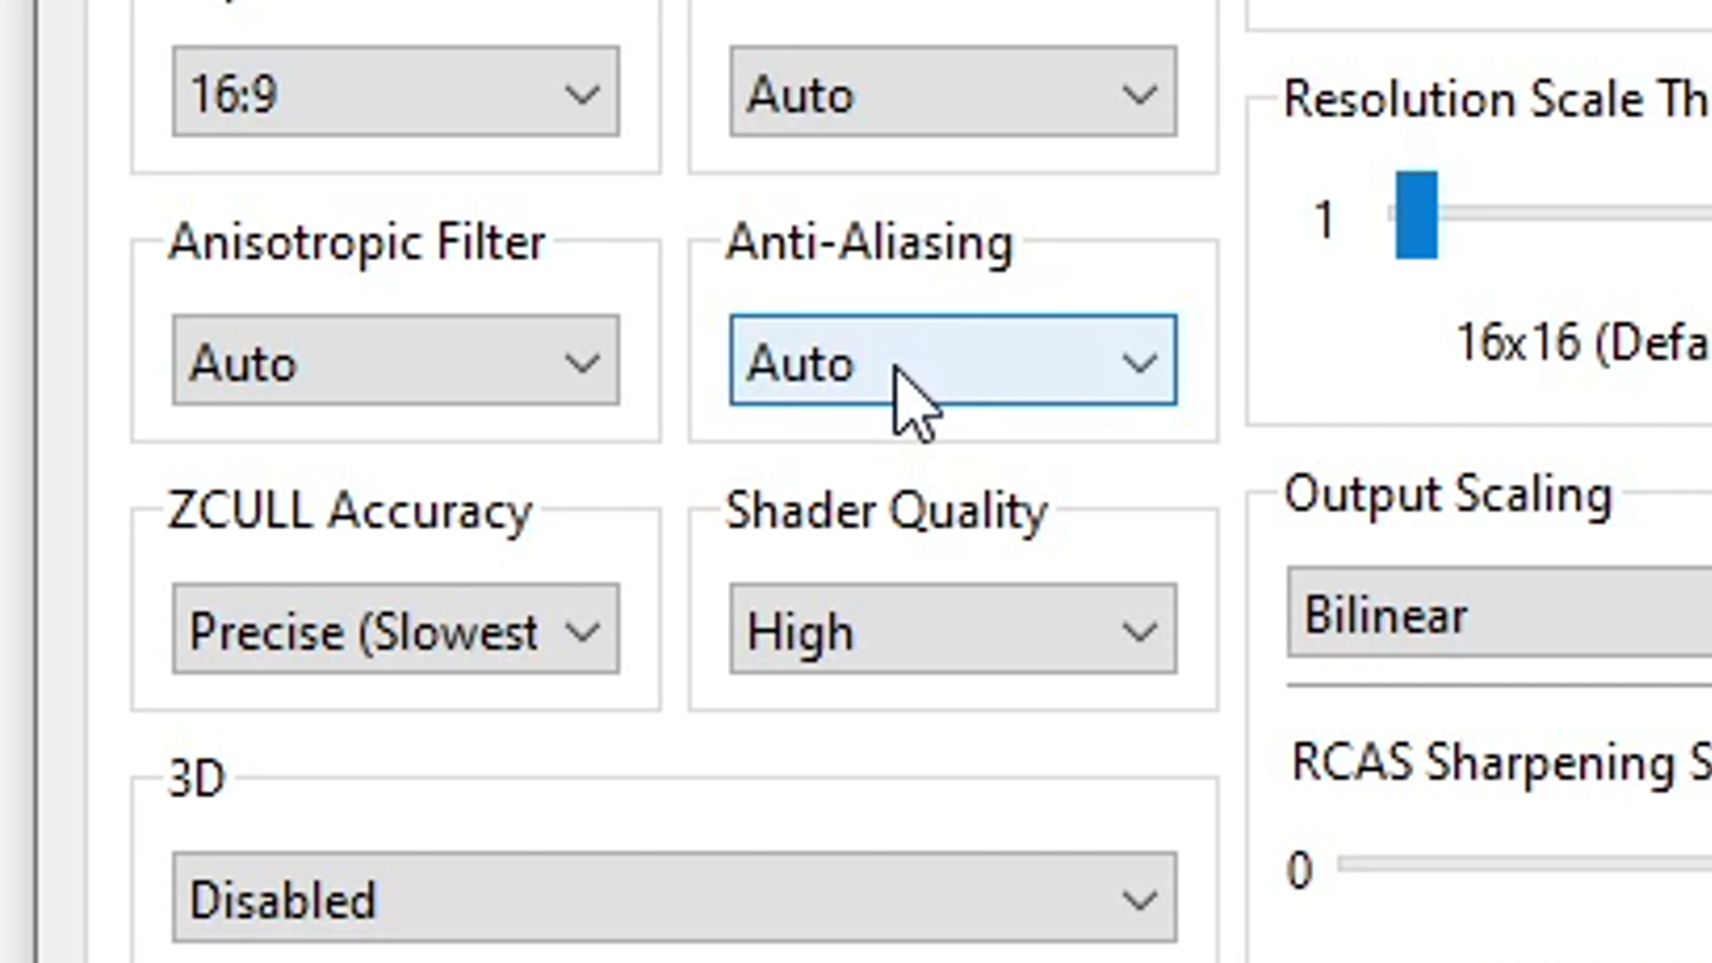
click(898, 370)
click(909, 449)
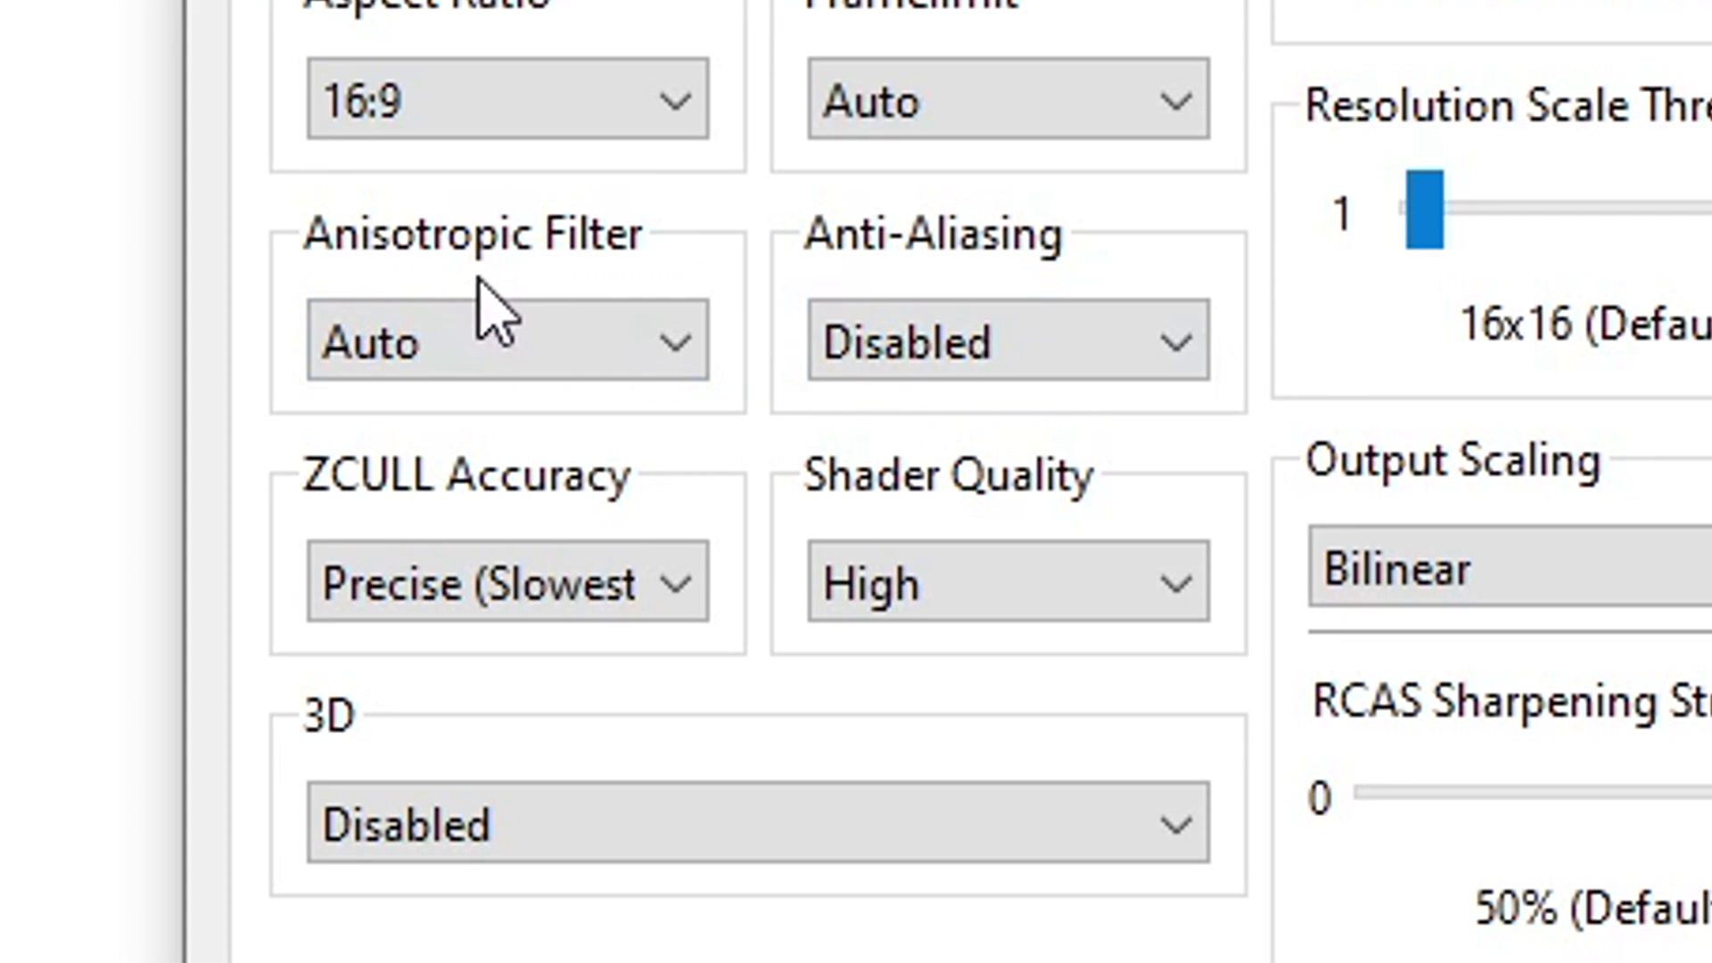
Step: Set the anisotropic filter to 16x and the resolution scale to 150% (1920x1080), with Write Color Buffers enabled
click(472, 361)
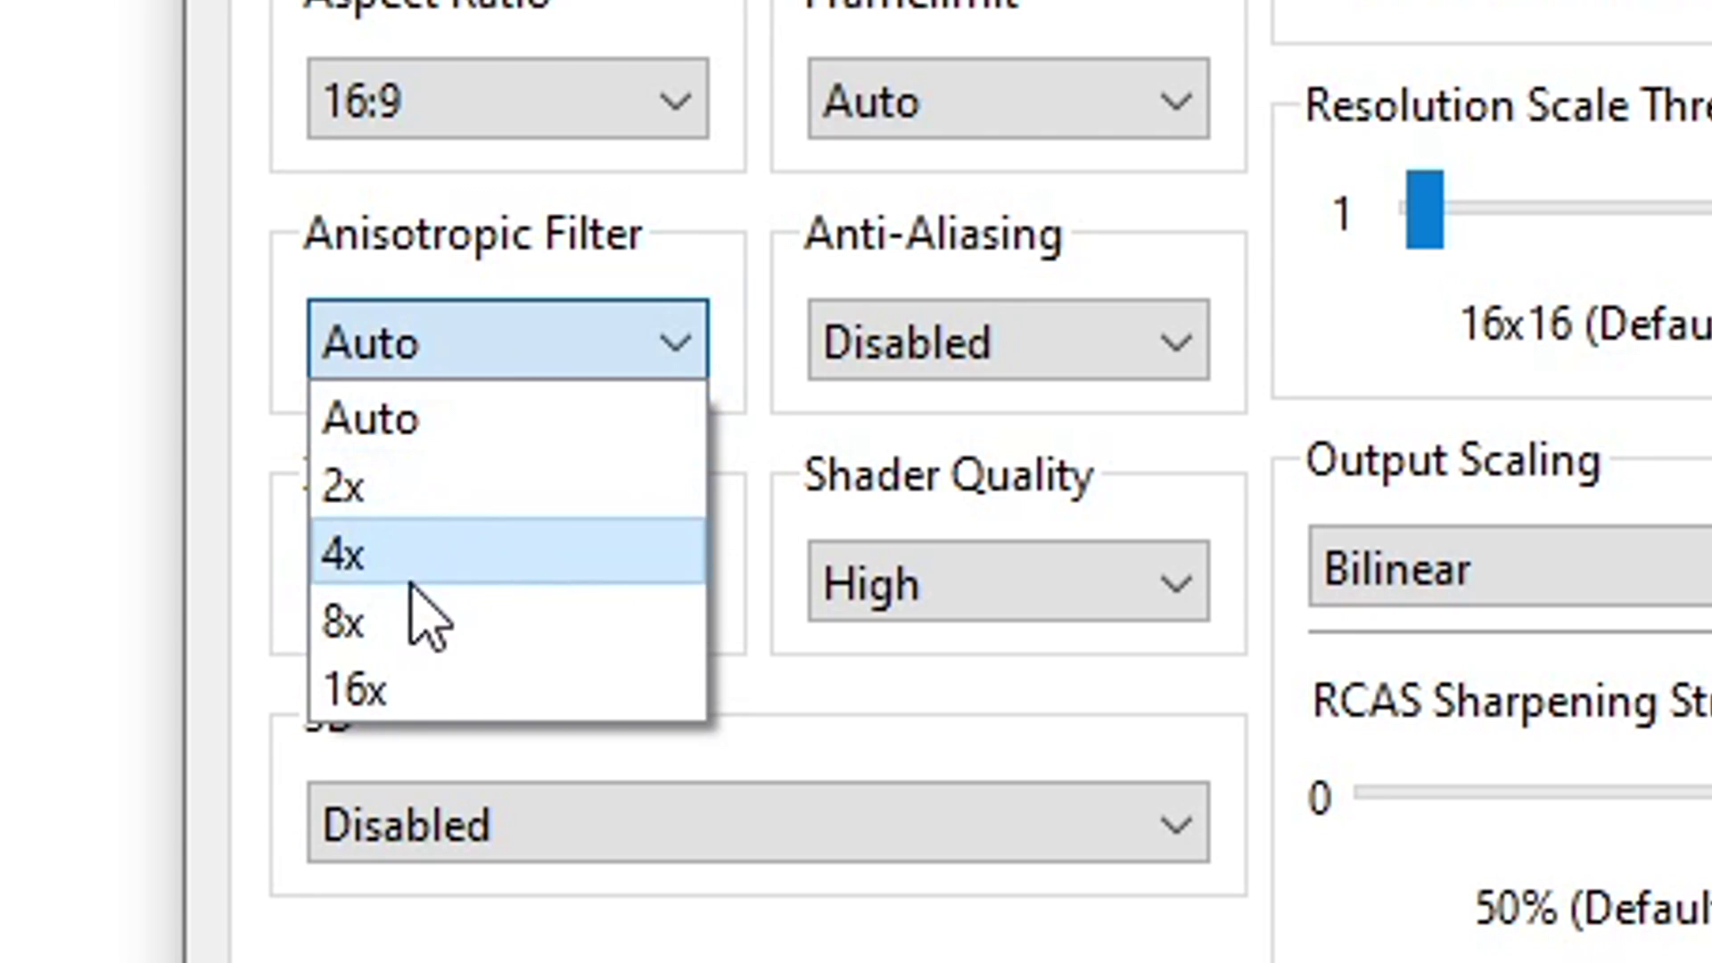
click(395, 702)
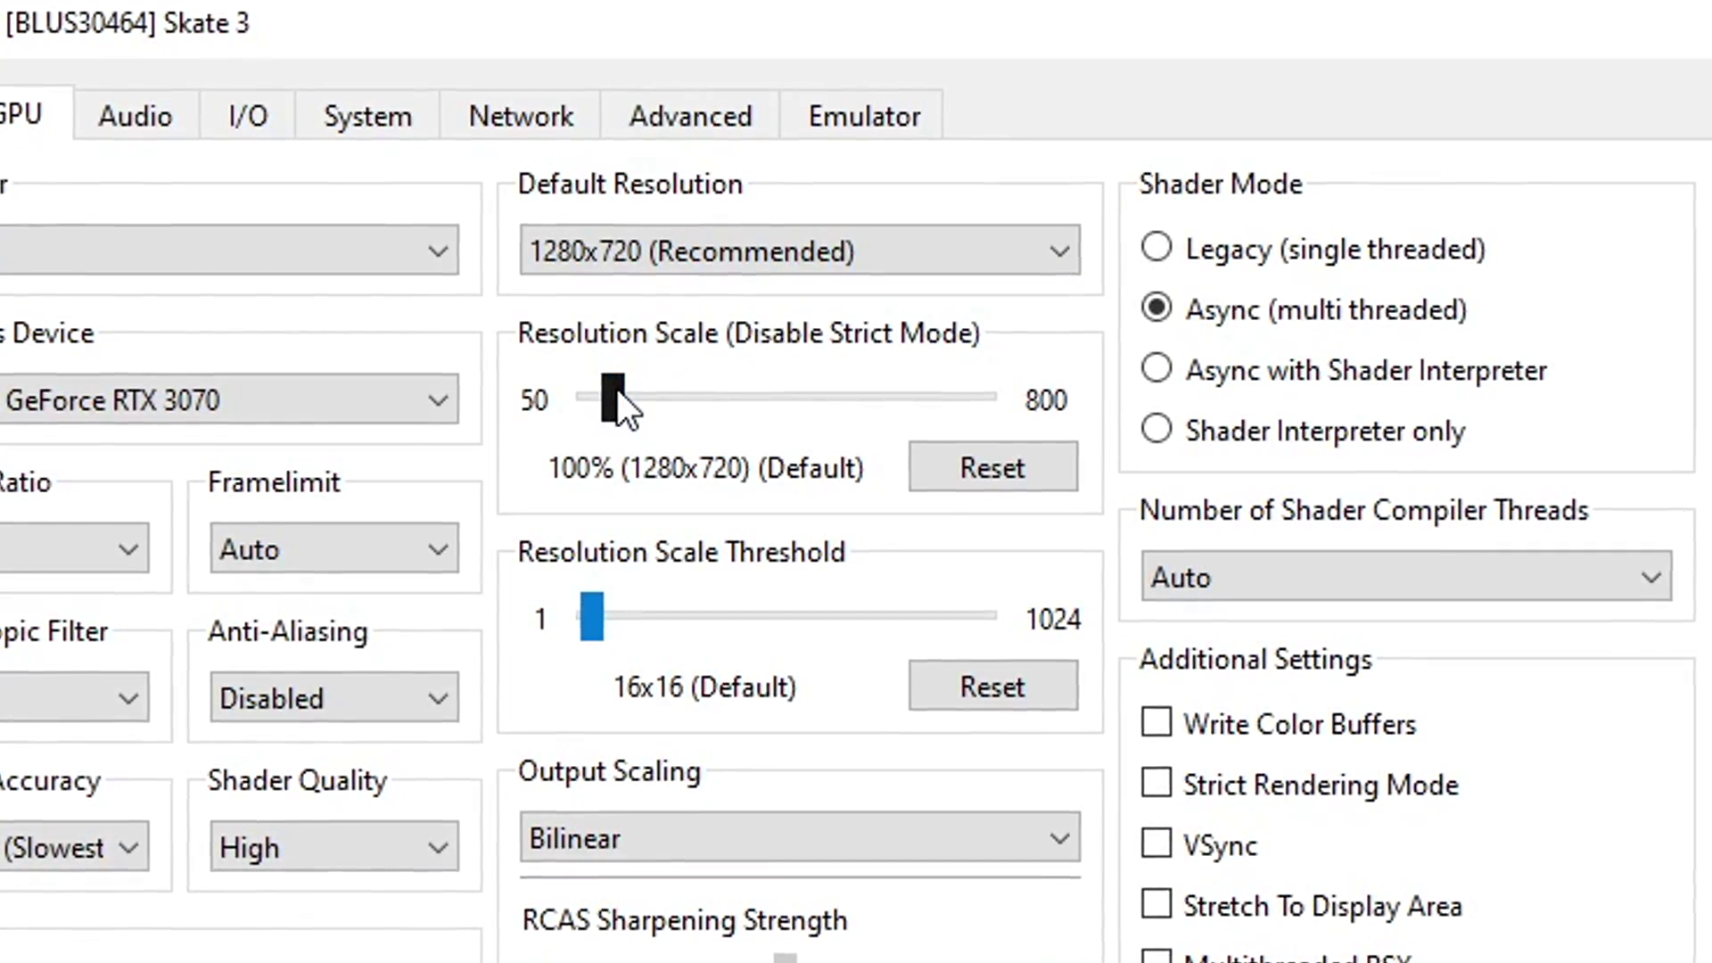
drag(617, 395, 644, 395)
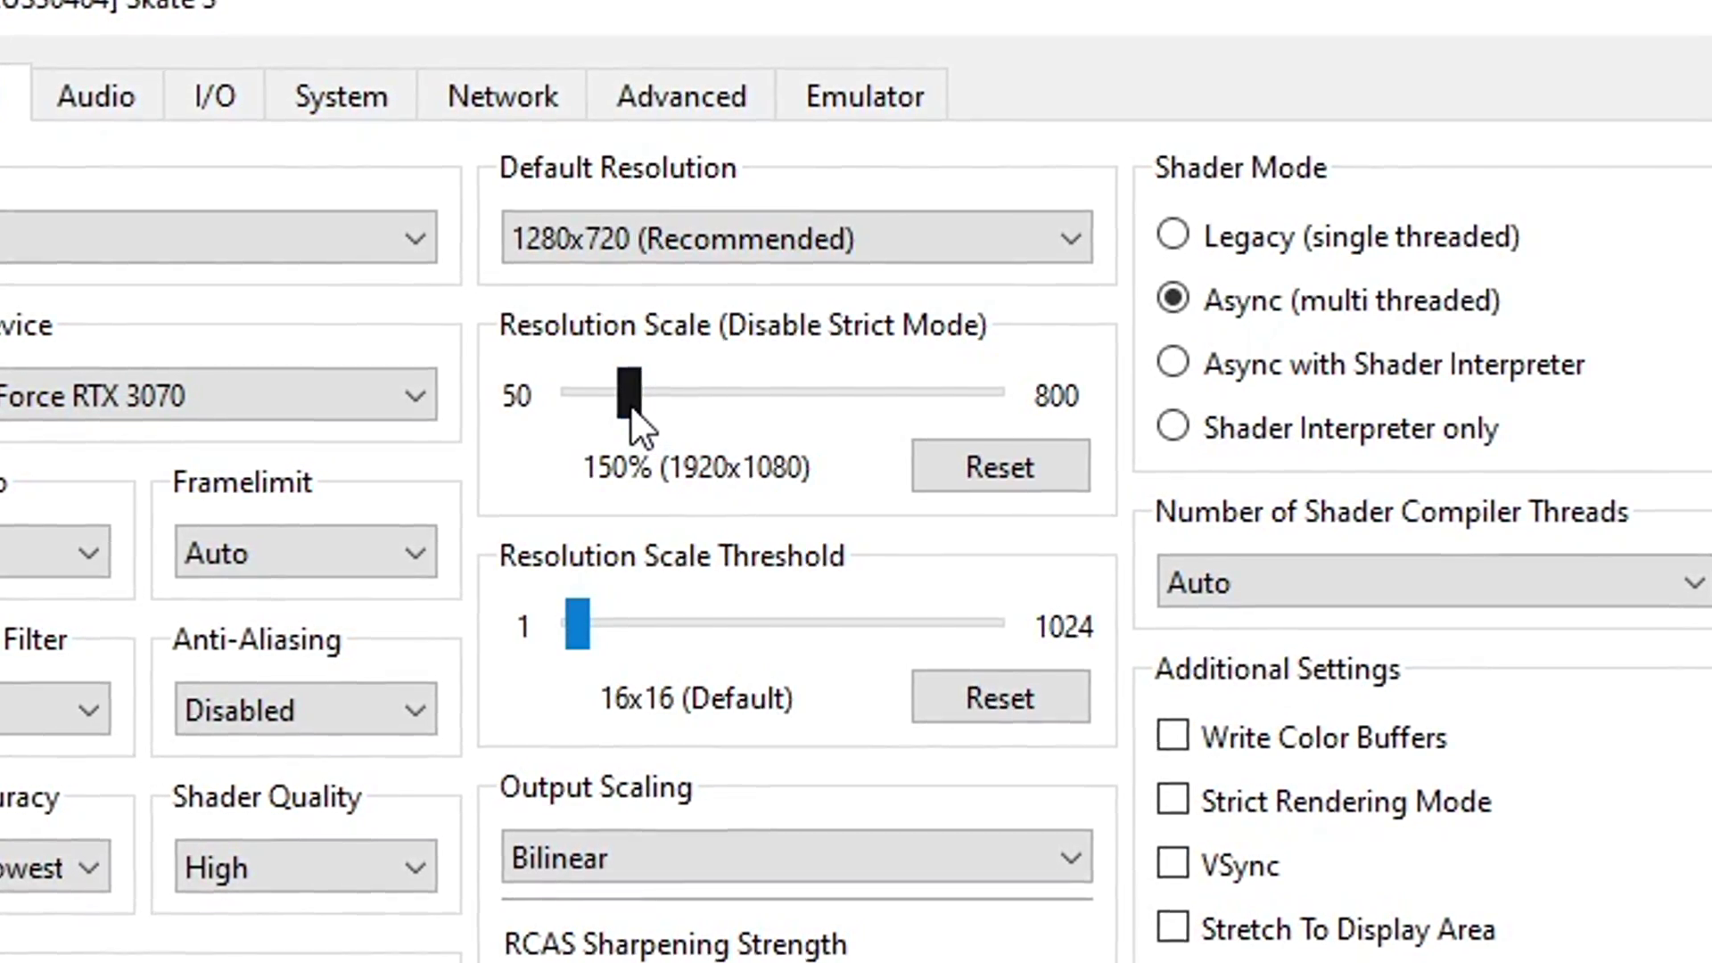
mouse_move(630, 403)
mouse_down()
mouse_move(705, 396)
mouse_move(618, 398)
mouse_up()
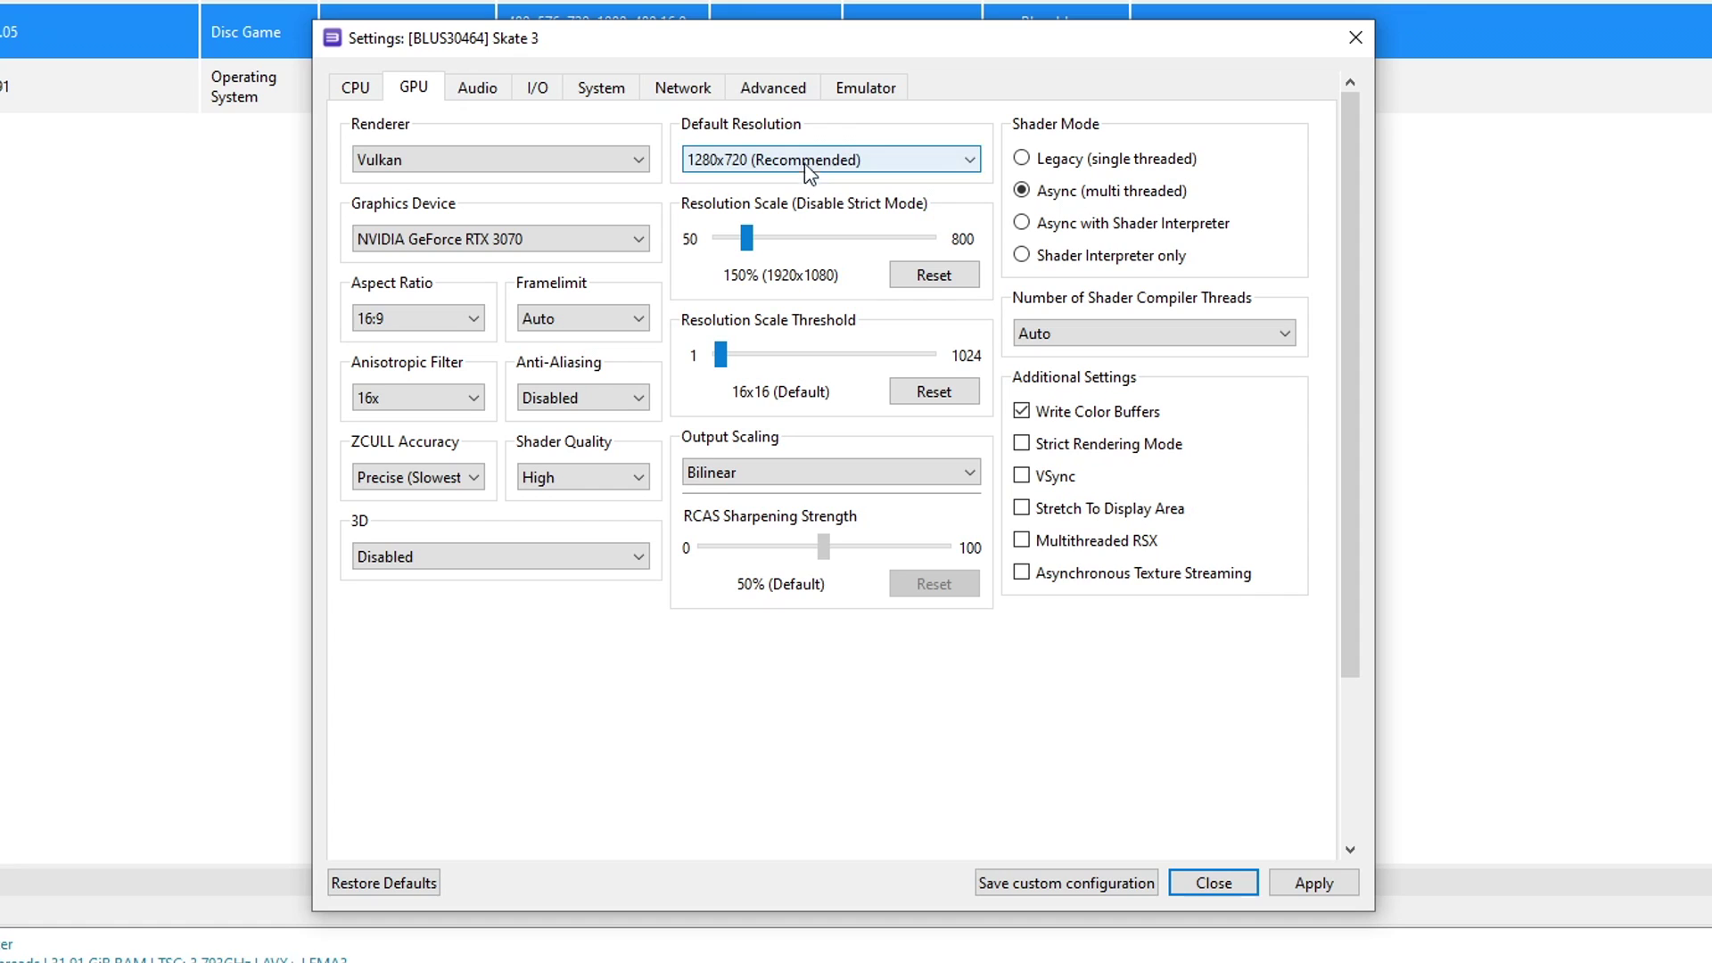
Step: Set the VBlank frequency to 120 Hz in the advanced settings of the Skate 3 configuration
click(779, 89)
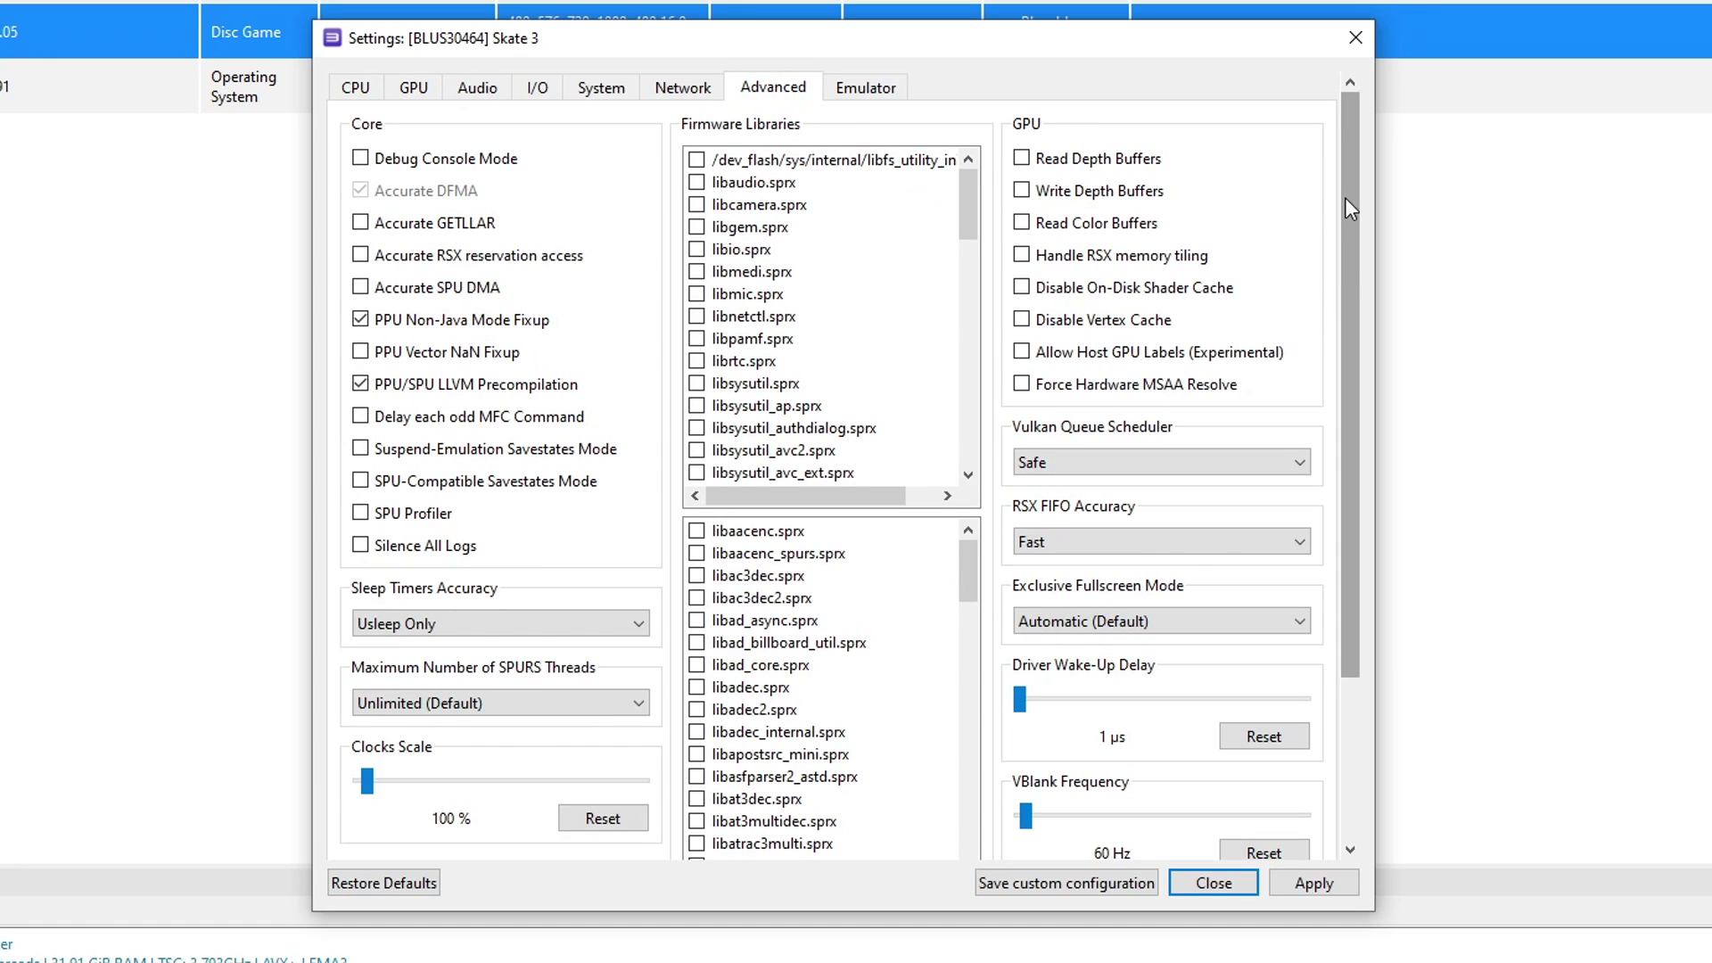
drag(1357, 185, 1345, 289)
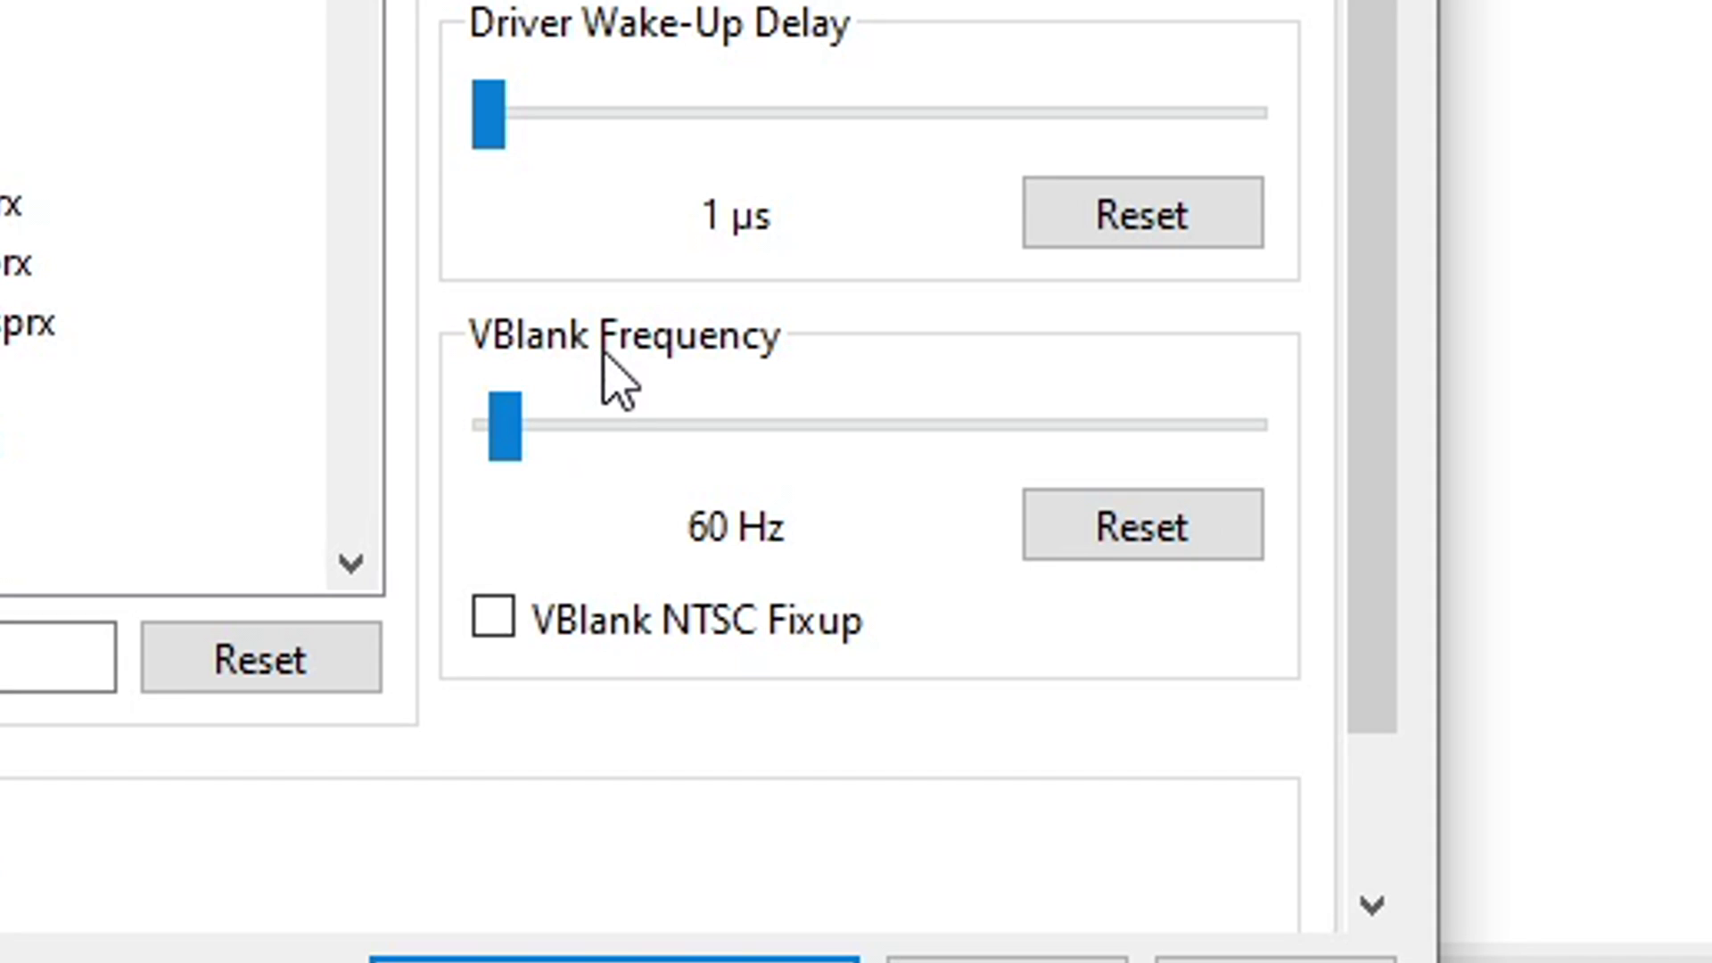
mouse_move(501, 440)
mouse_down()
mouse_move(535, 451)
mouse_move(517, 431)
mouse_up()
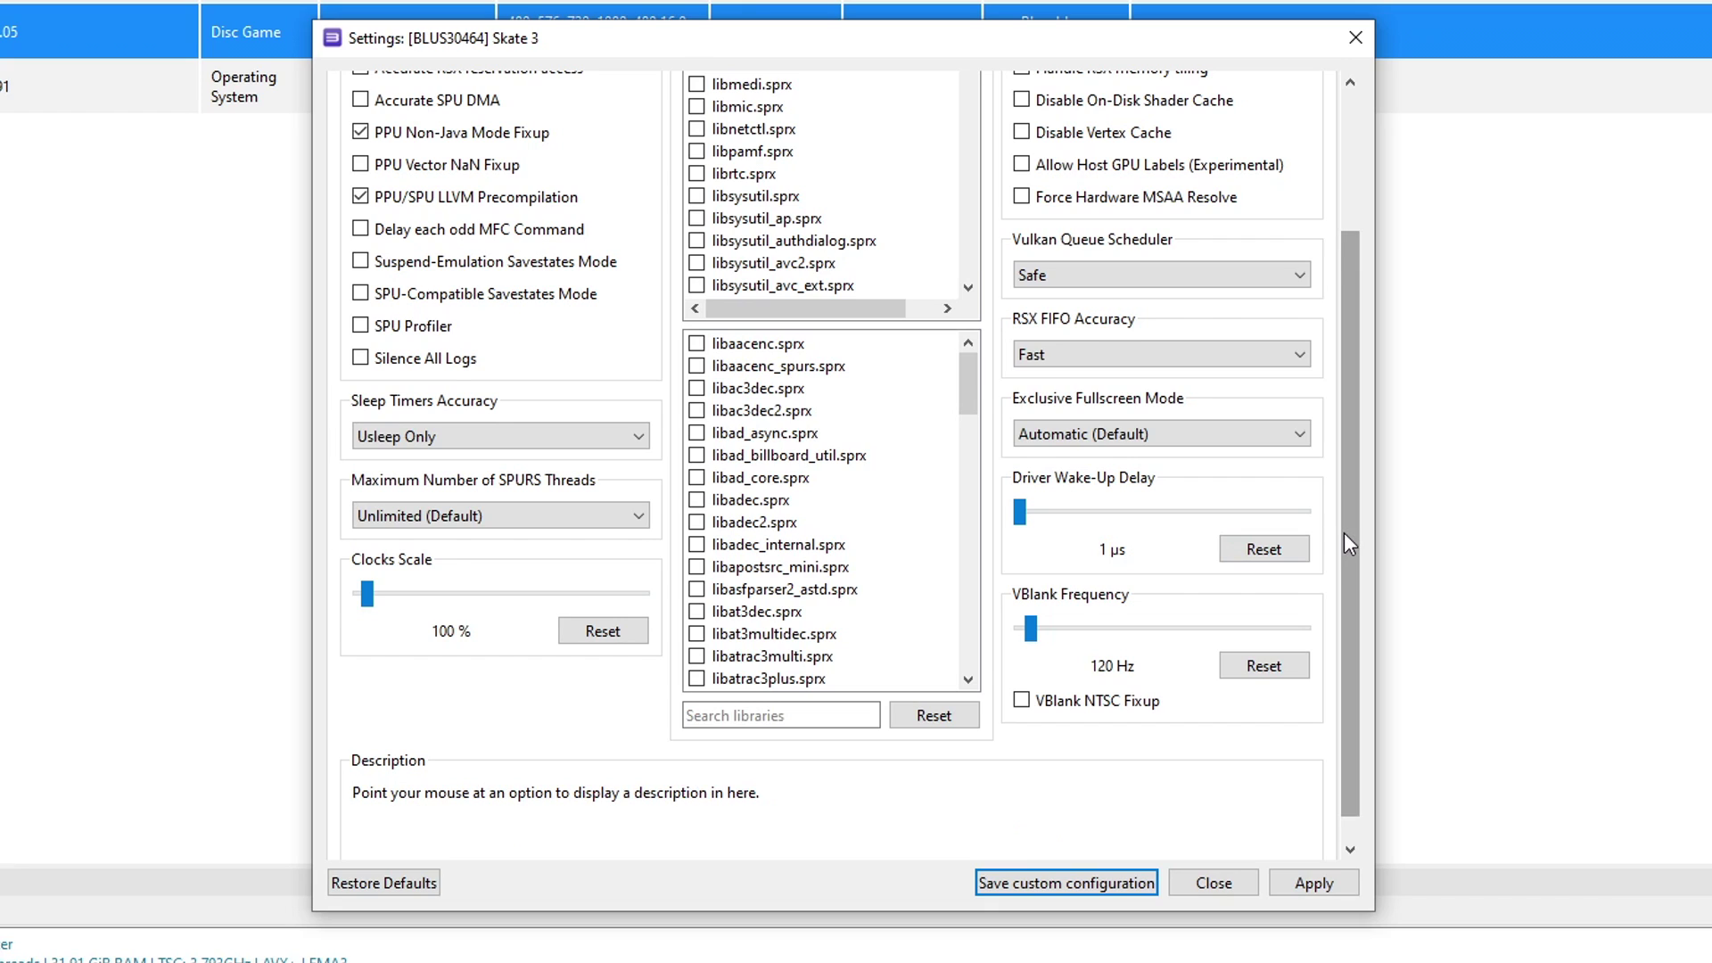
drag(1345, 532, 1345, 321)
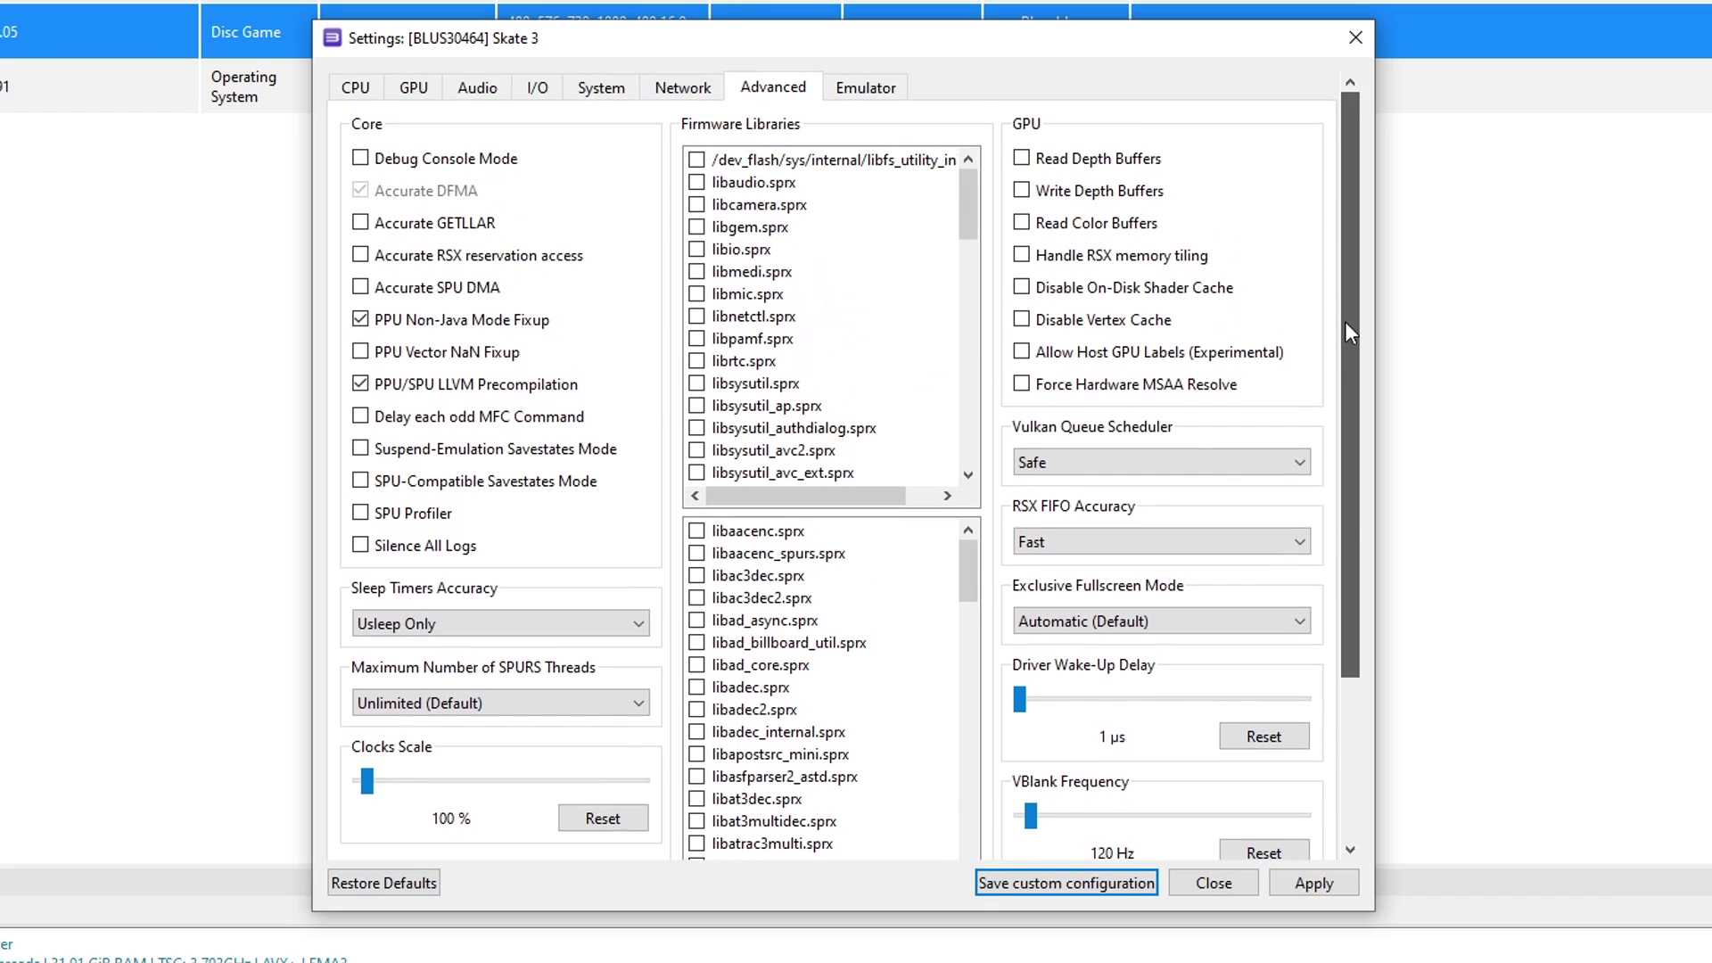
Step: Turn off the trophy popups, the PPU compilation hint and the shader compilation hint in the emulator settings
click(866, 90)
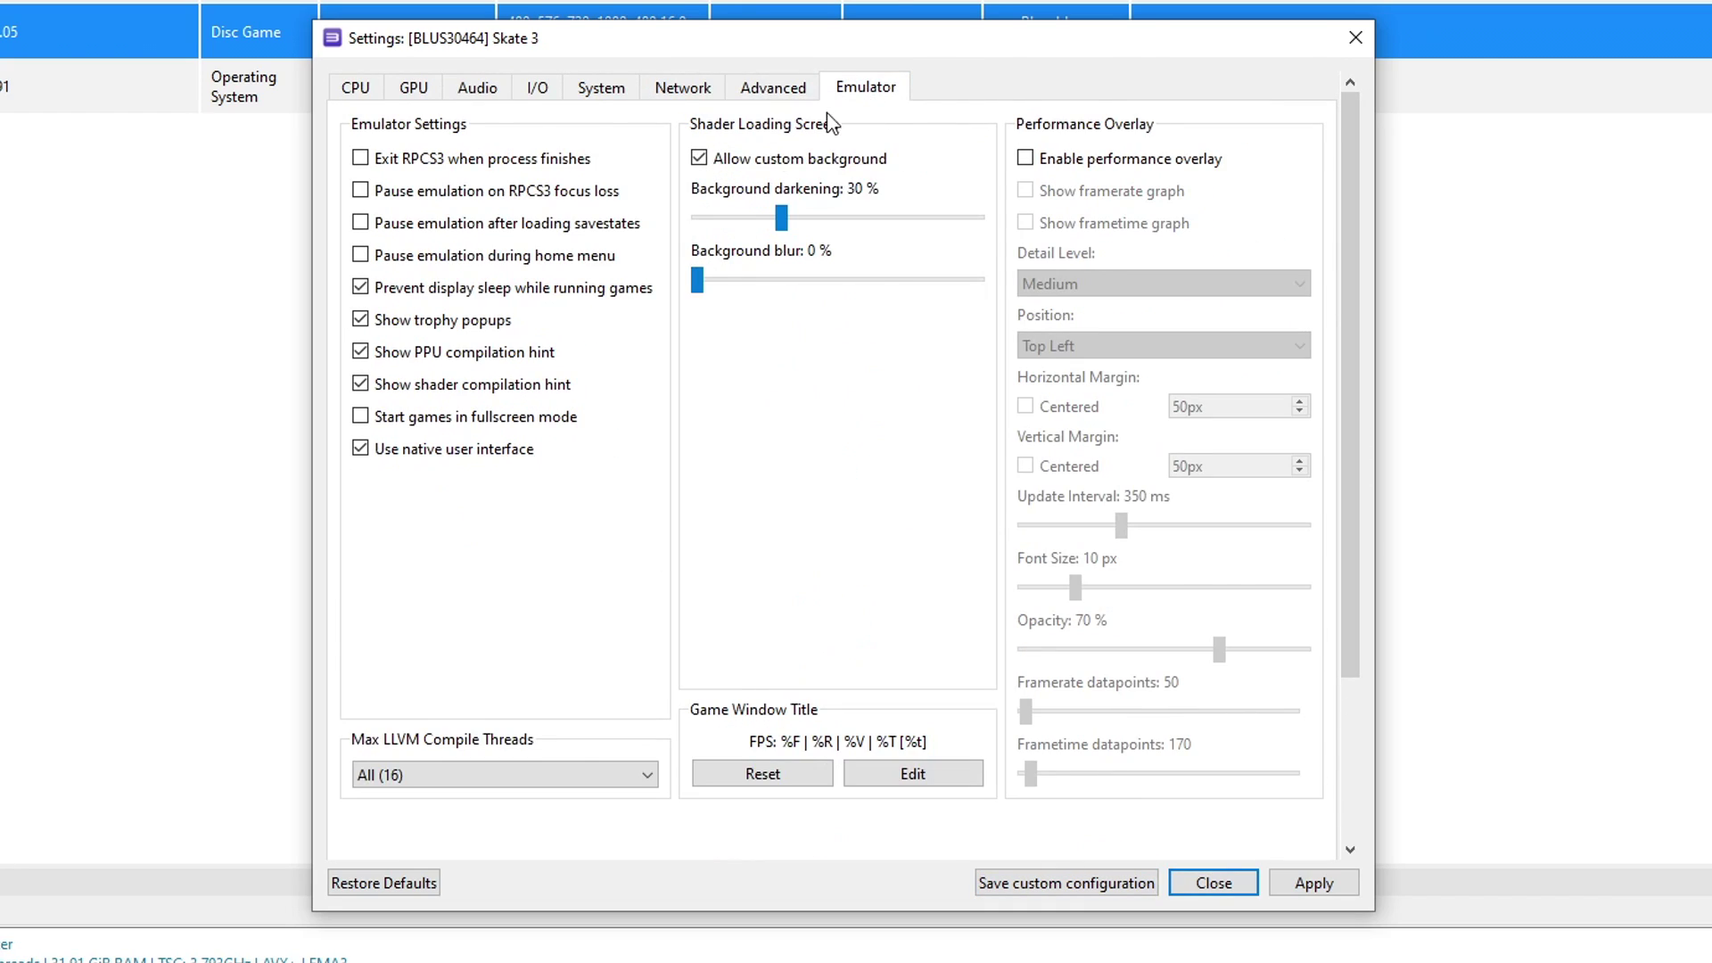
click(430, 331)
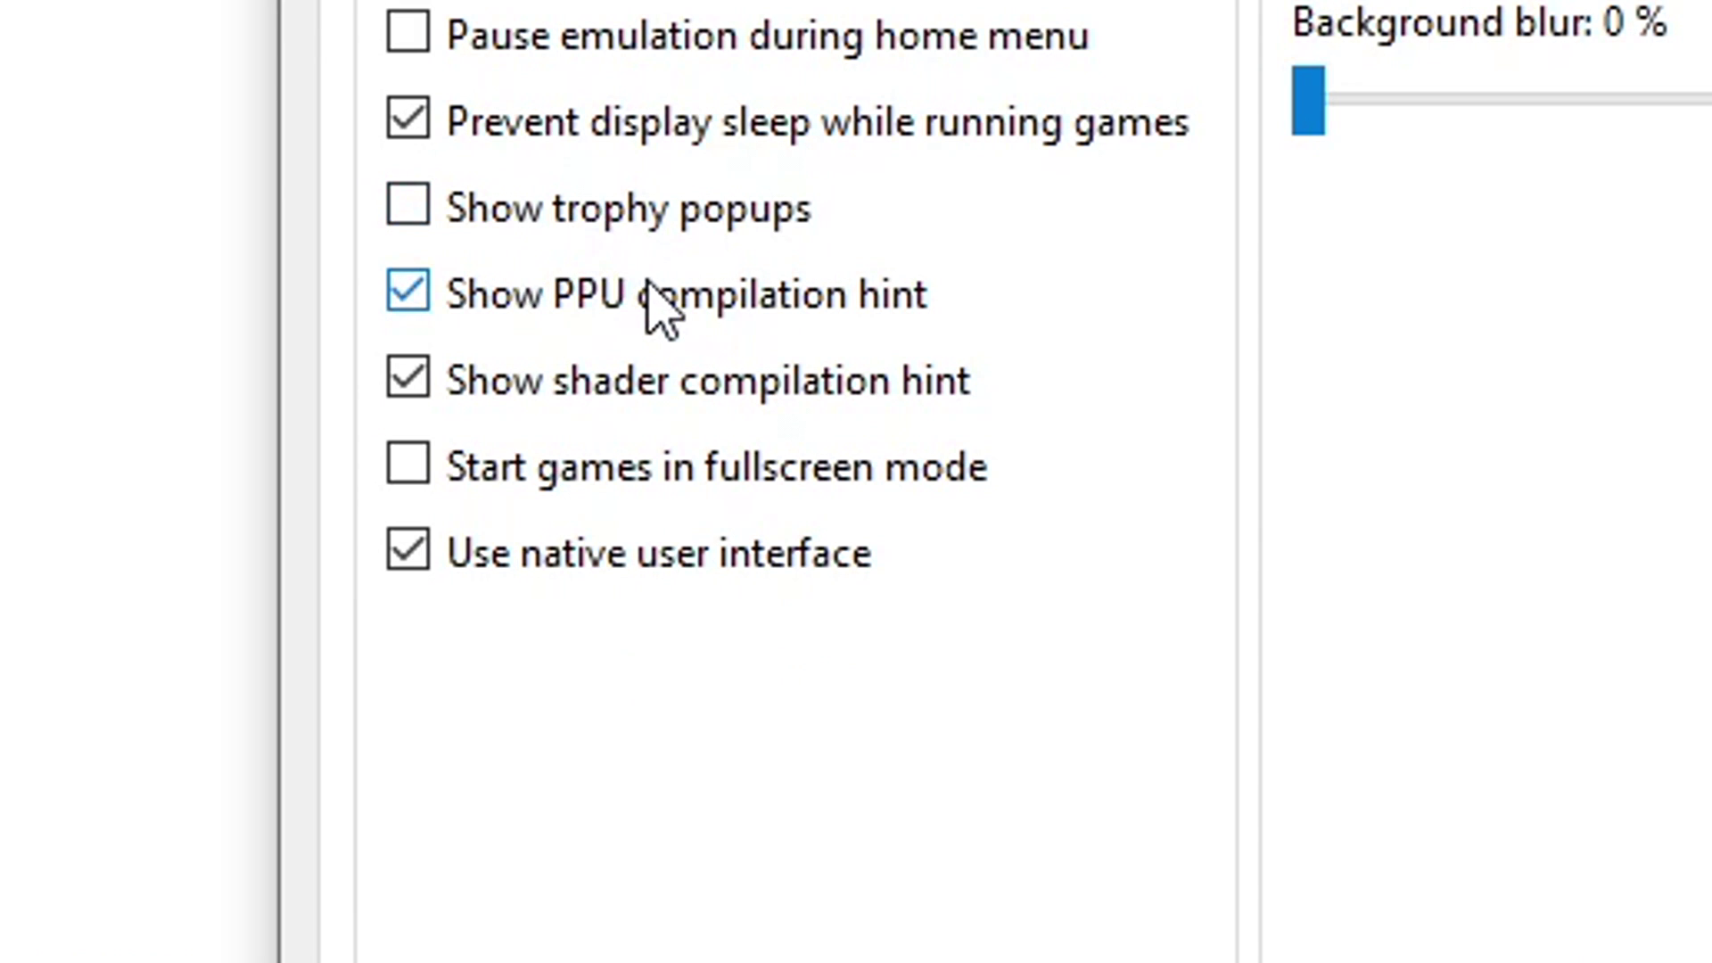
click(680, 385)
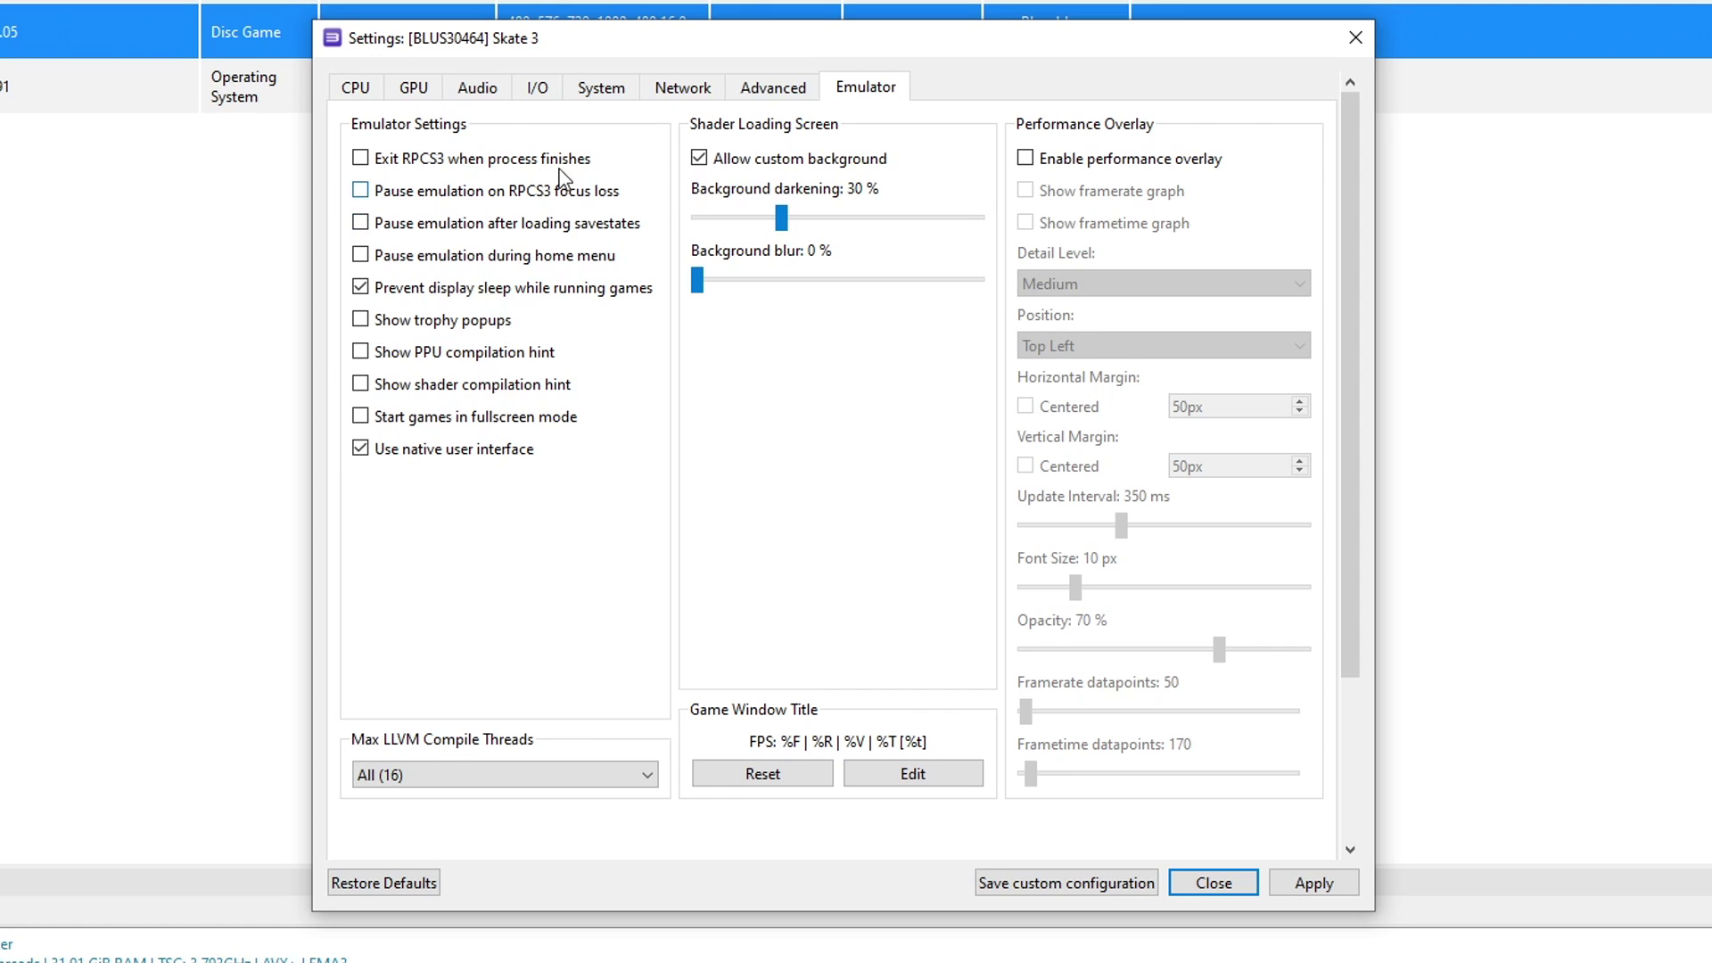
Step: Try Recompiler (ASMJIT) as the SPU decoder in the CPU settings, and switch back to Recompiler (LLVM)
click(361, 91)
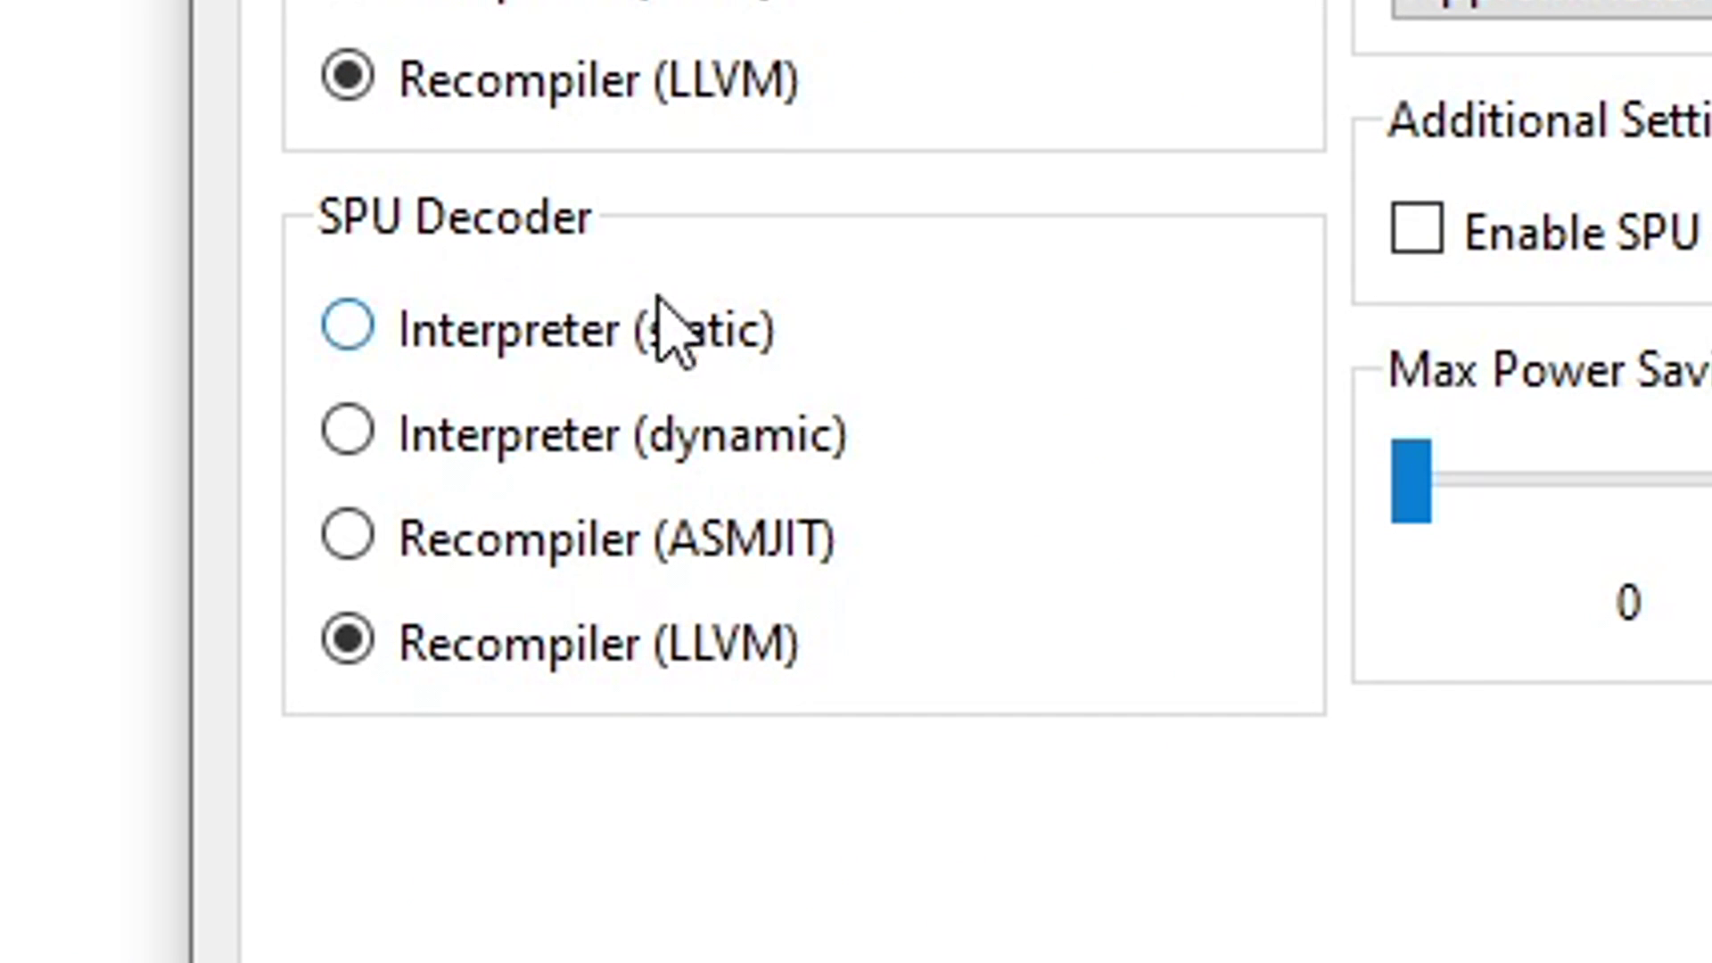
click(526, 553)
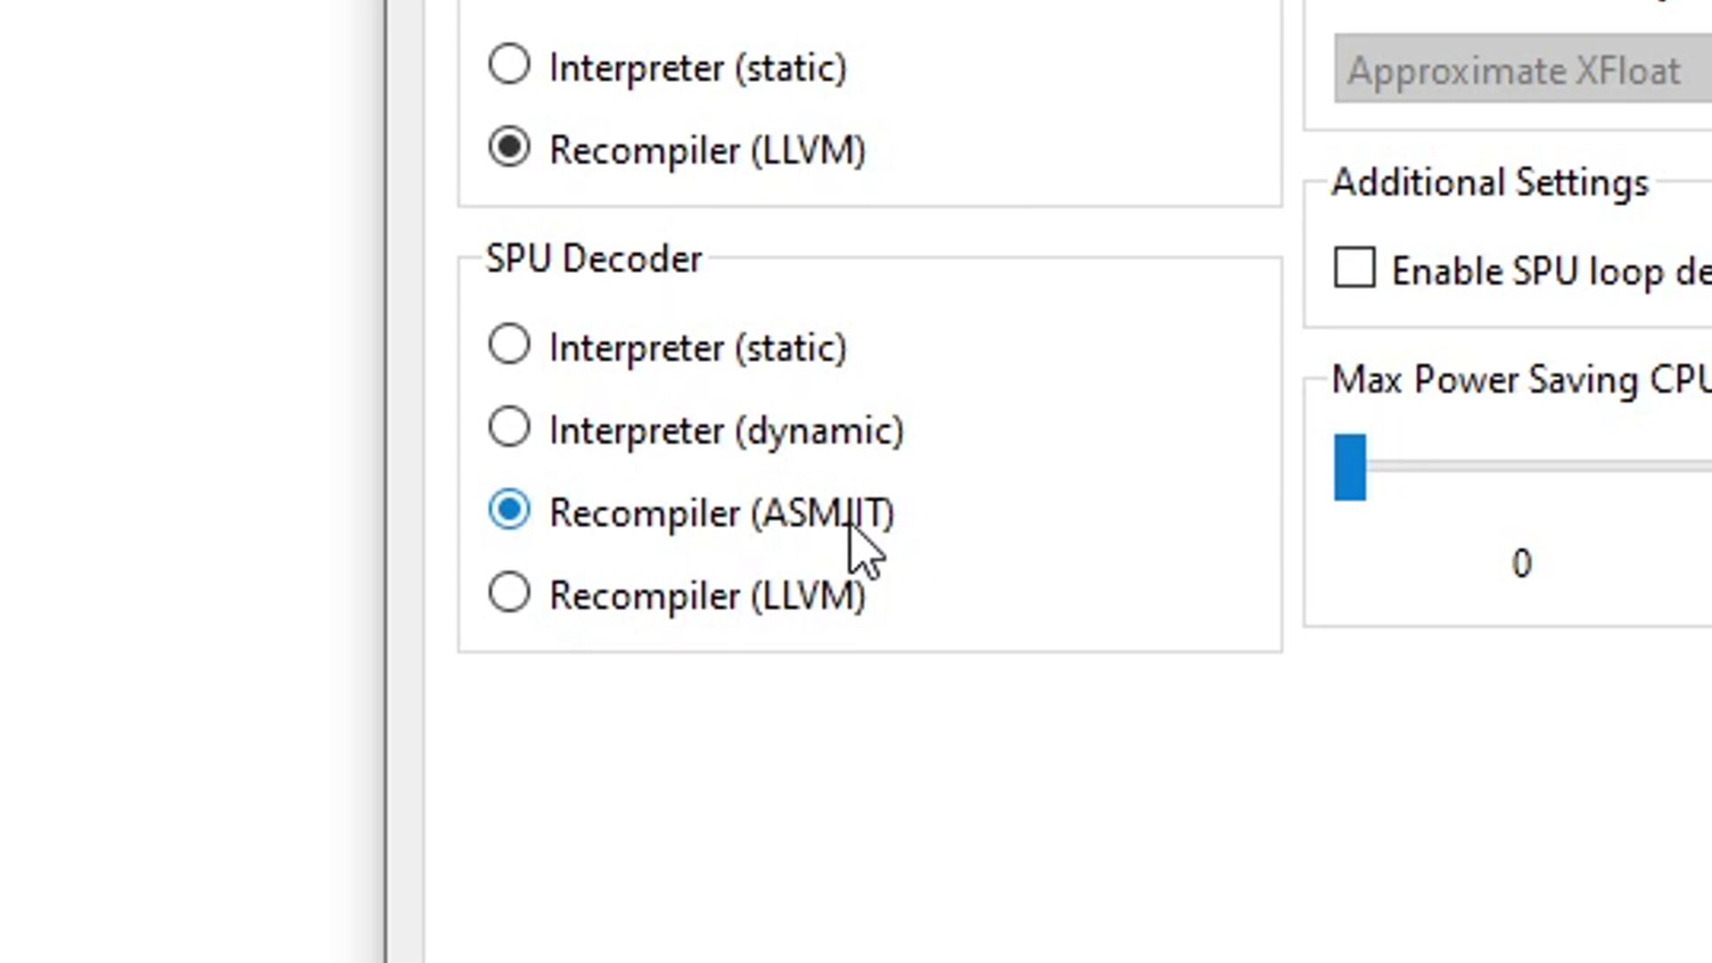
click(1225, 598)
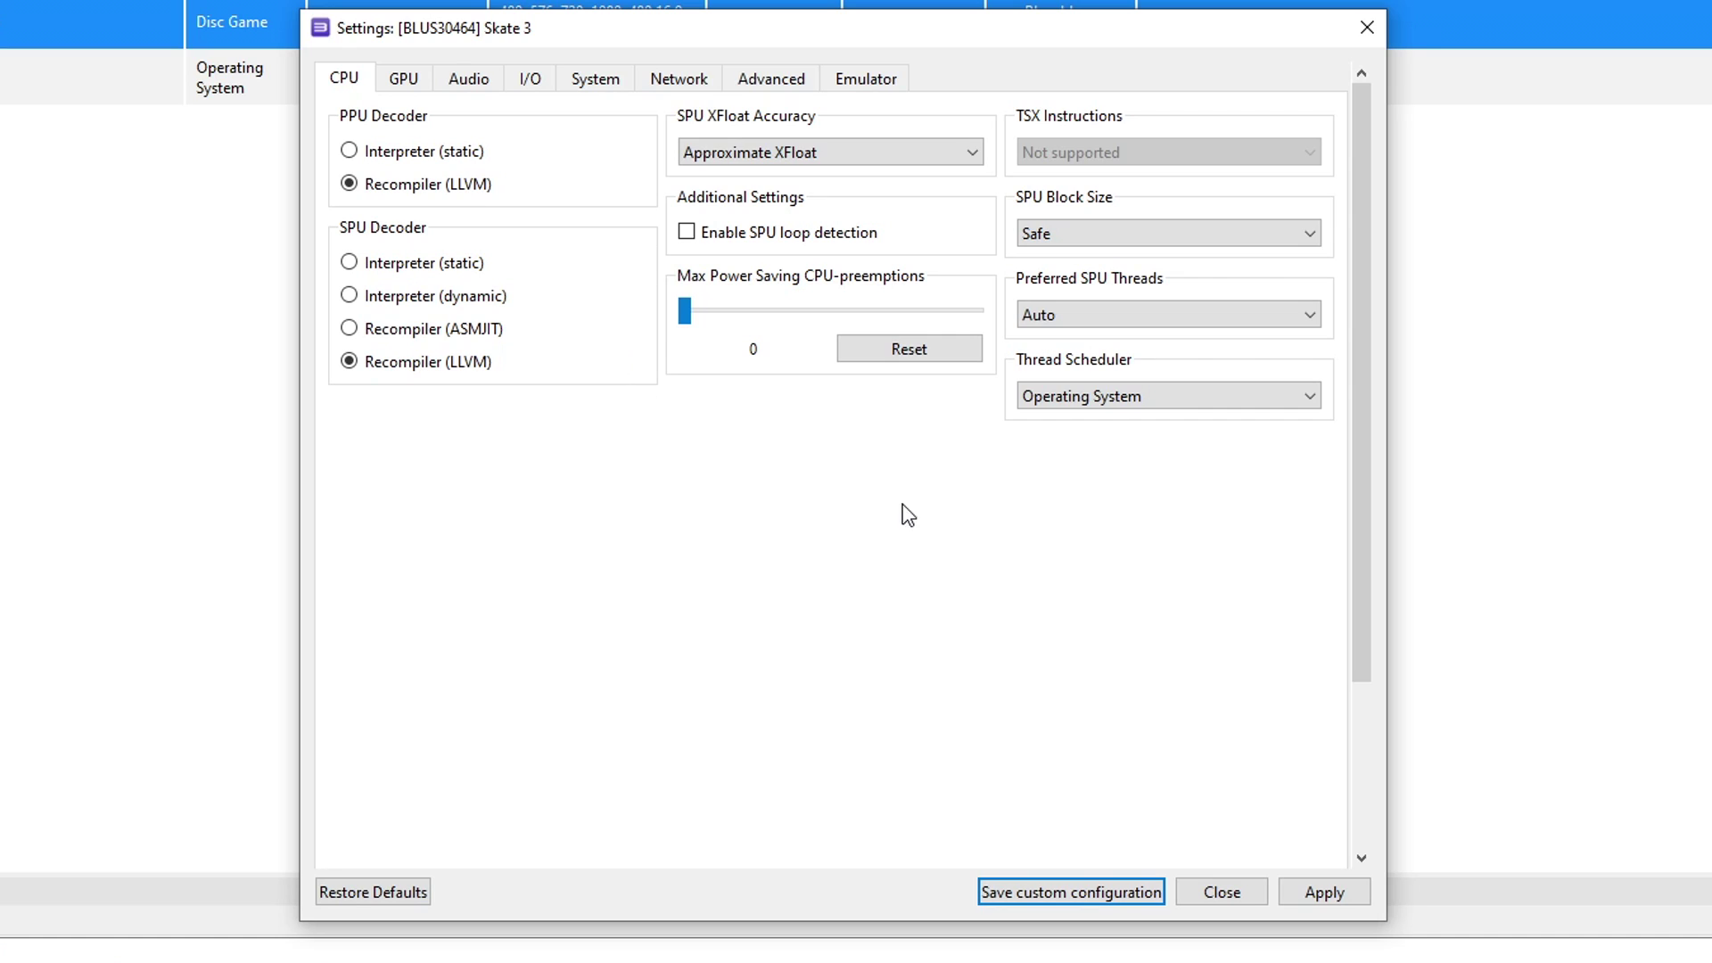
Step: Apply the changed settings and save them as the custom configuration for Skate 3
click(1326, 895)
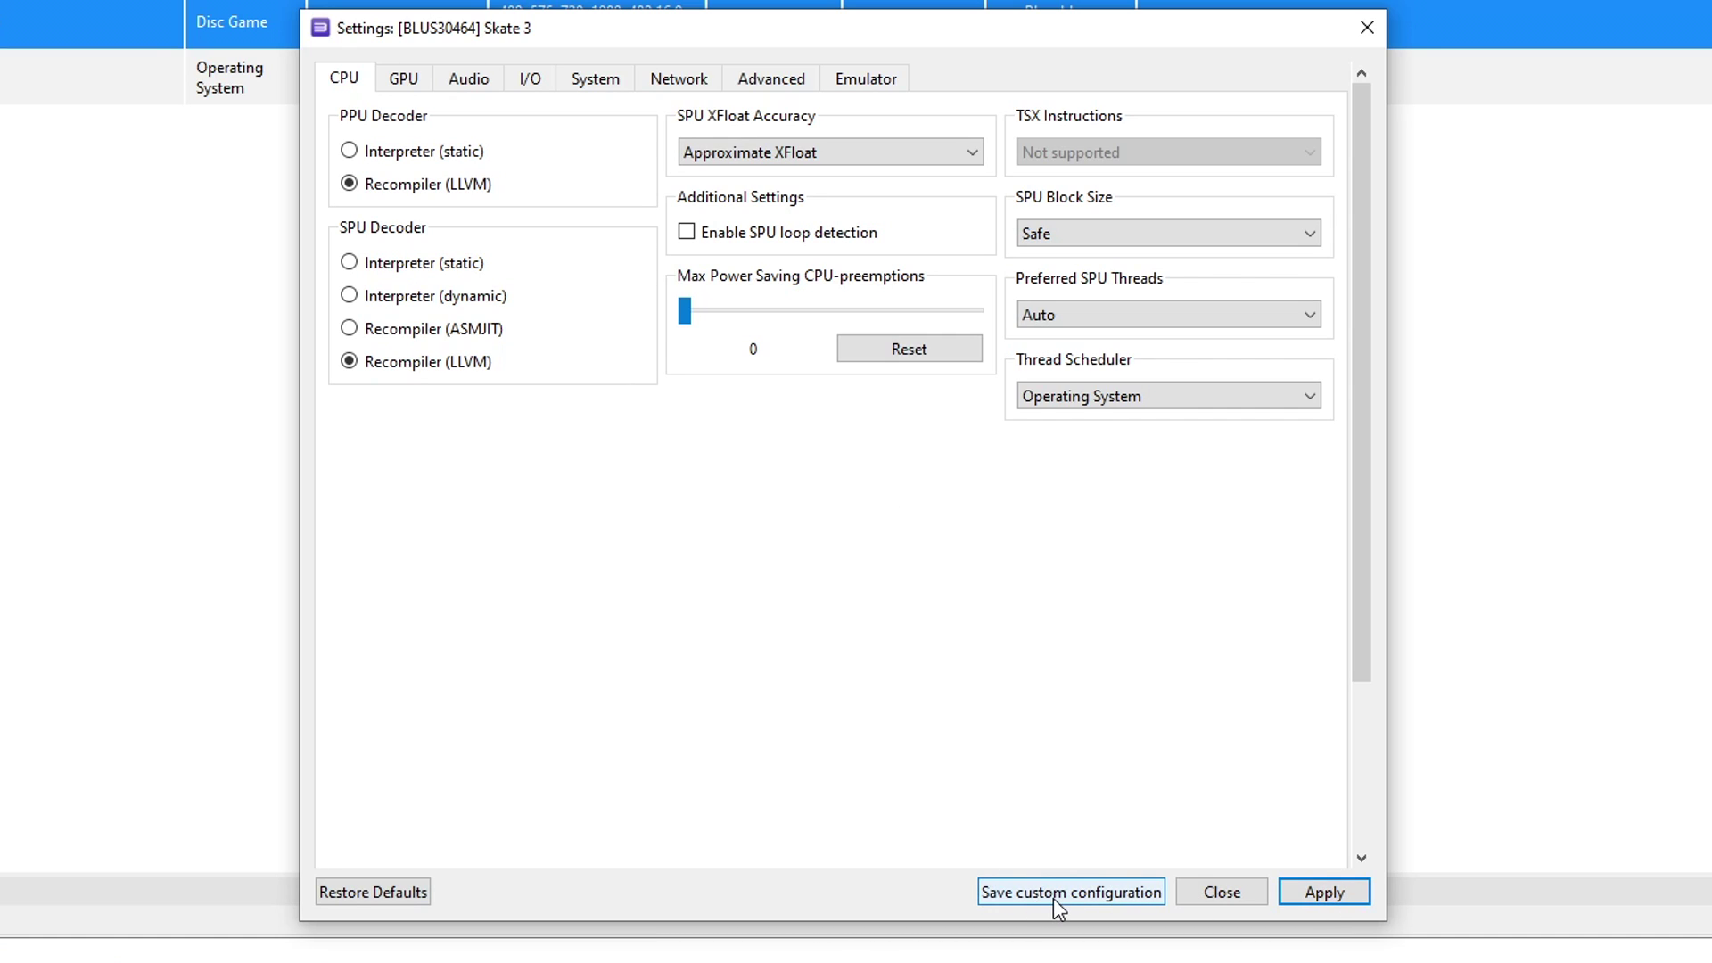
click(1053, 896)
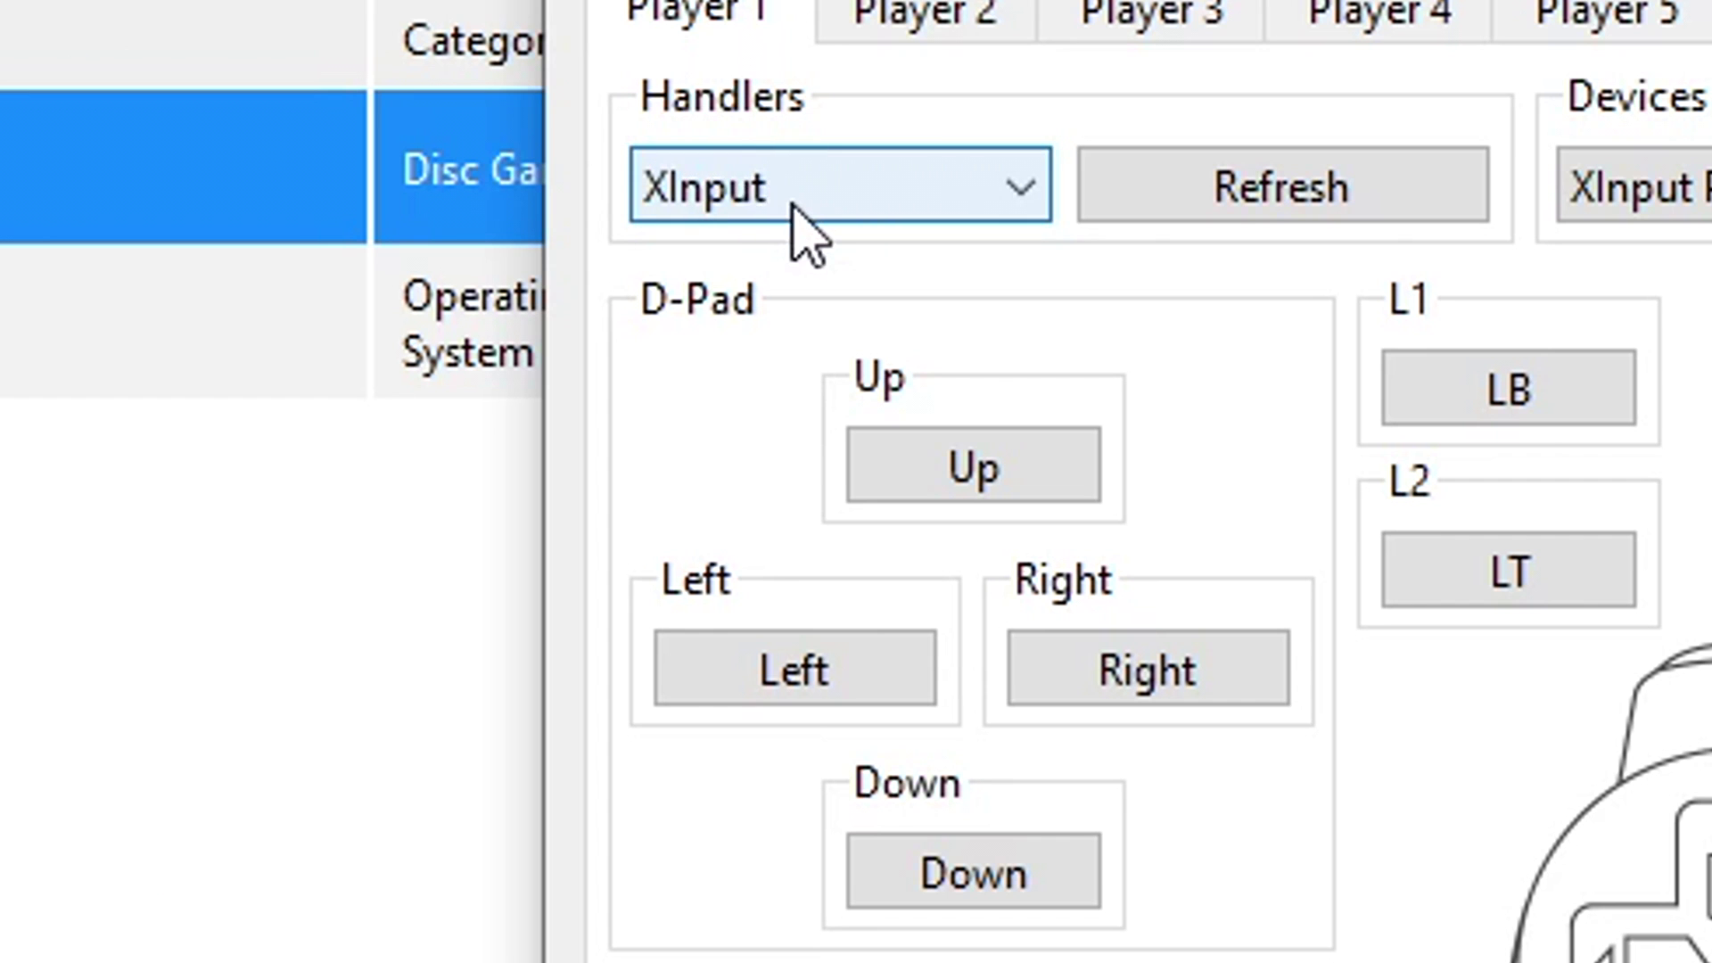
Step: Review the Player 1 handlers in the gamepad settings, briefly trying Keyboard, and save with XInput selected
click(778, 211)
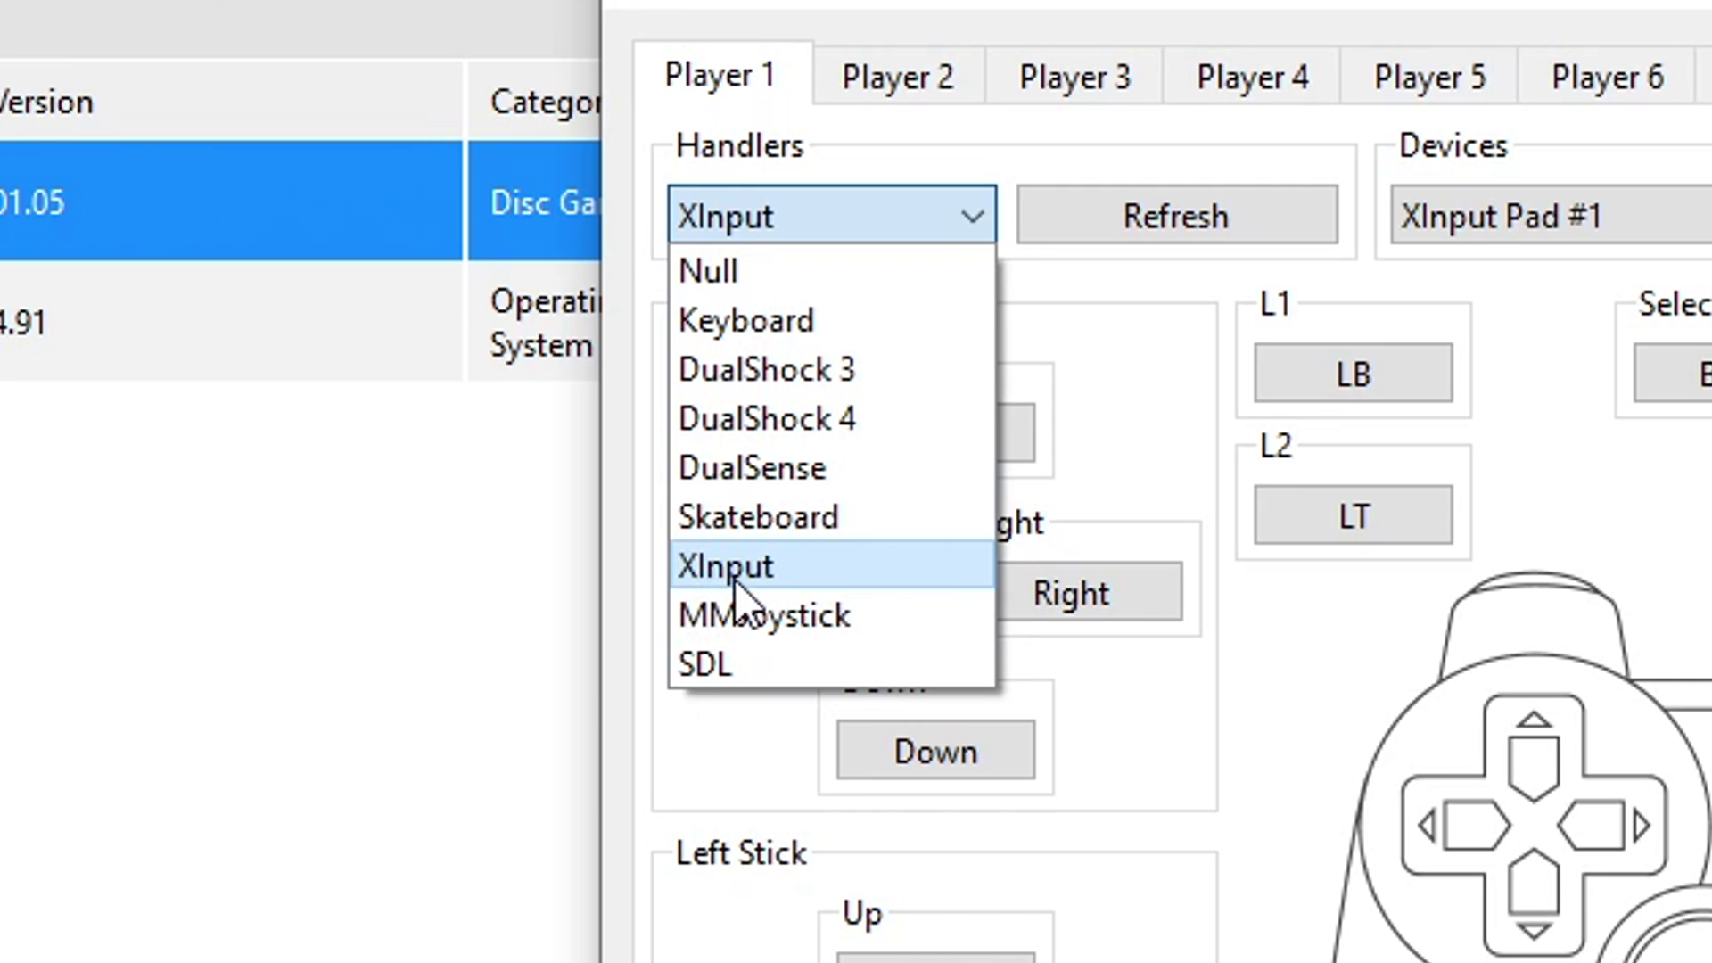
click(765, 580)
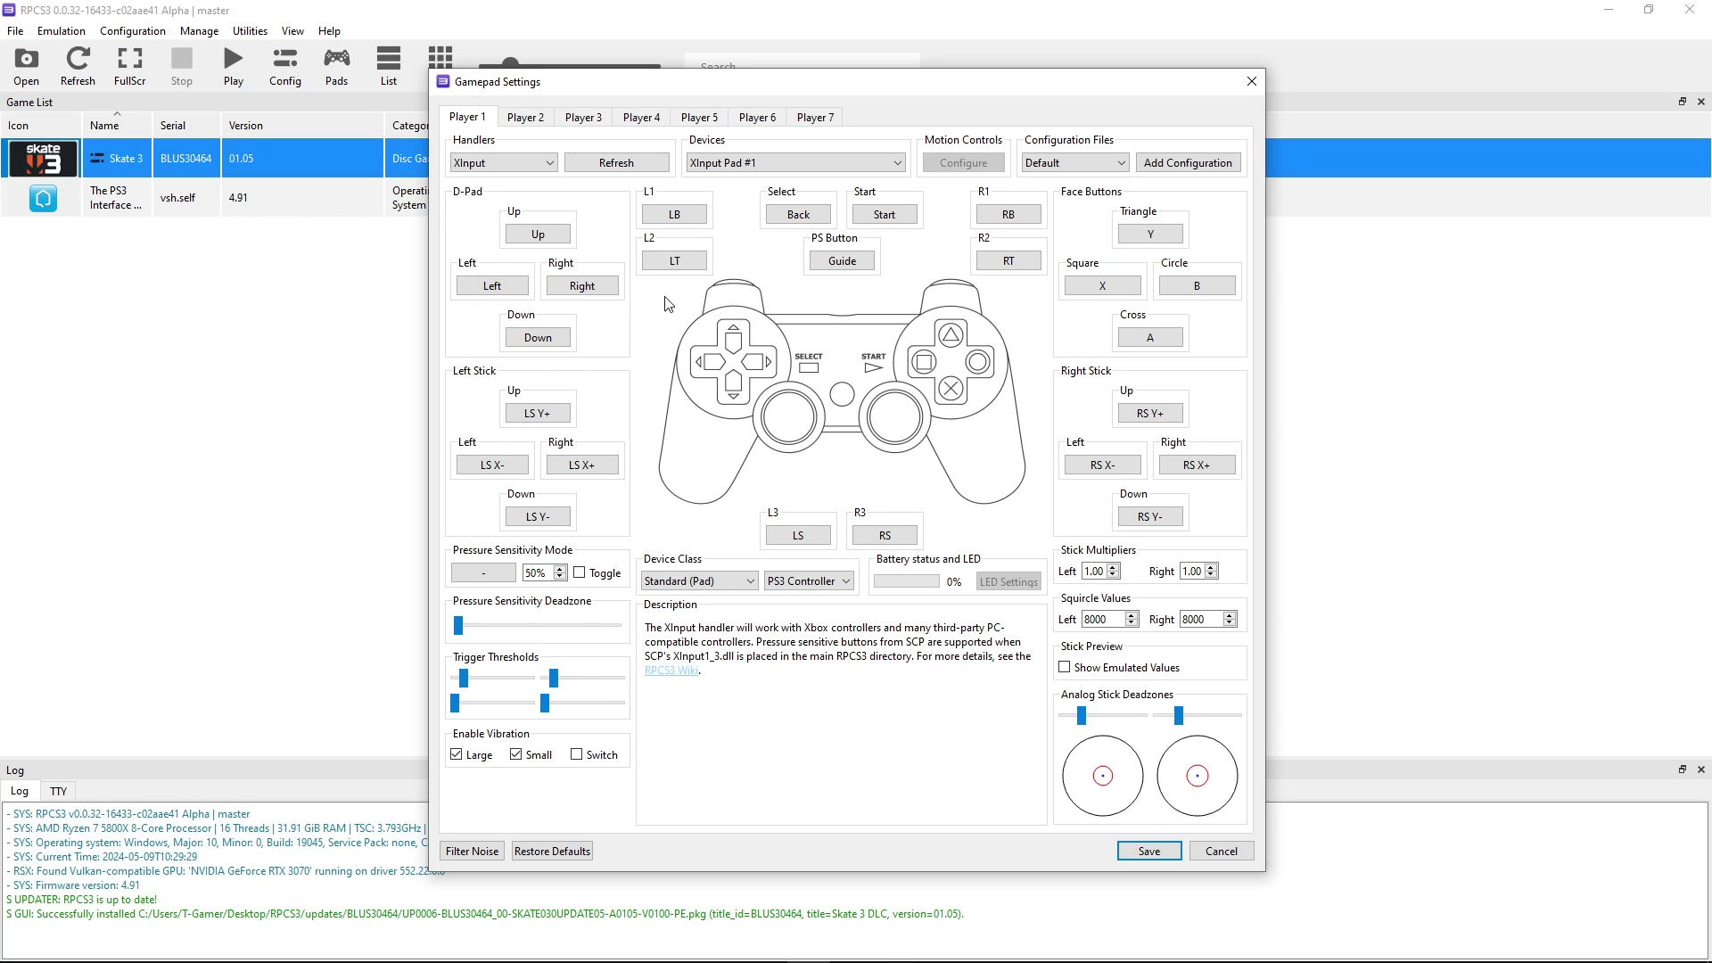
click(502, 163)
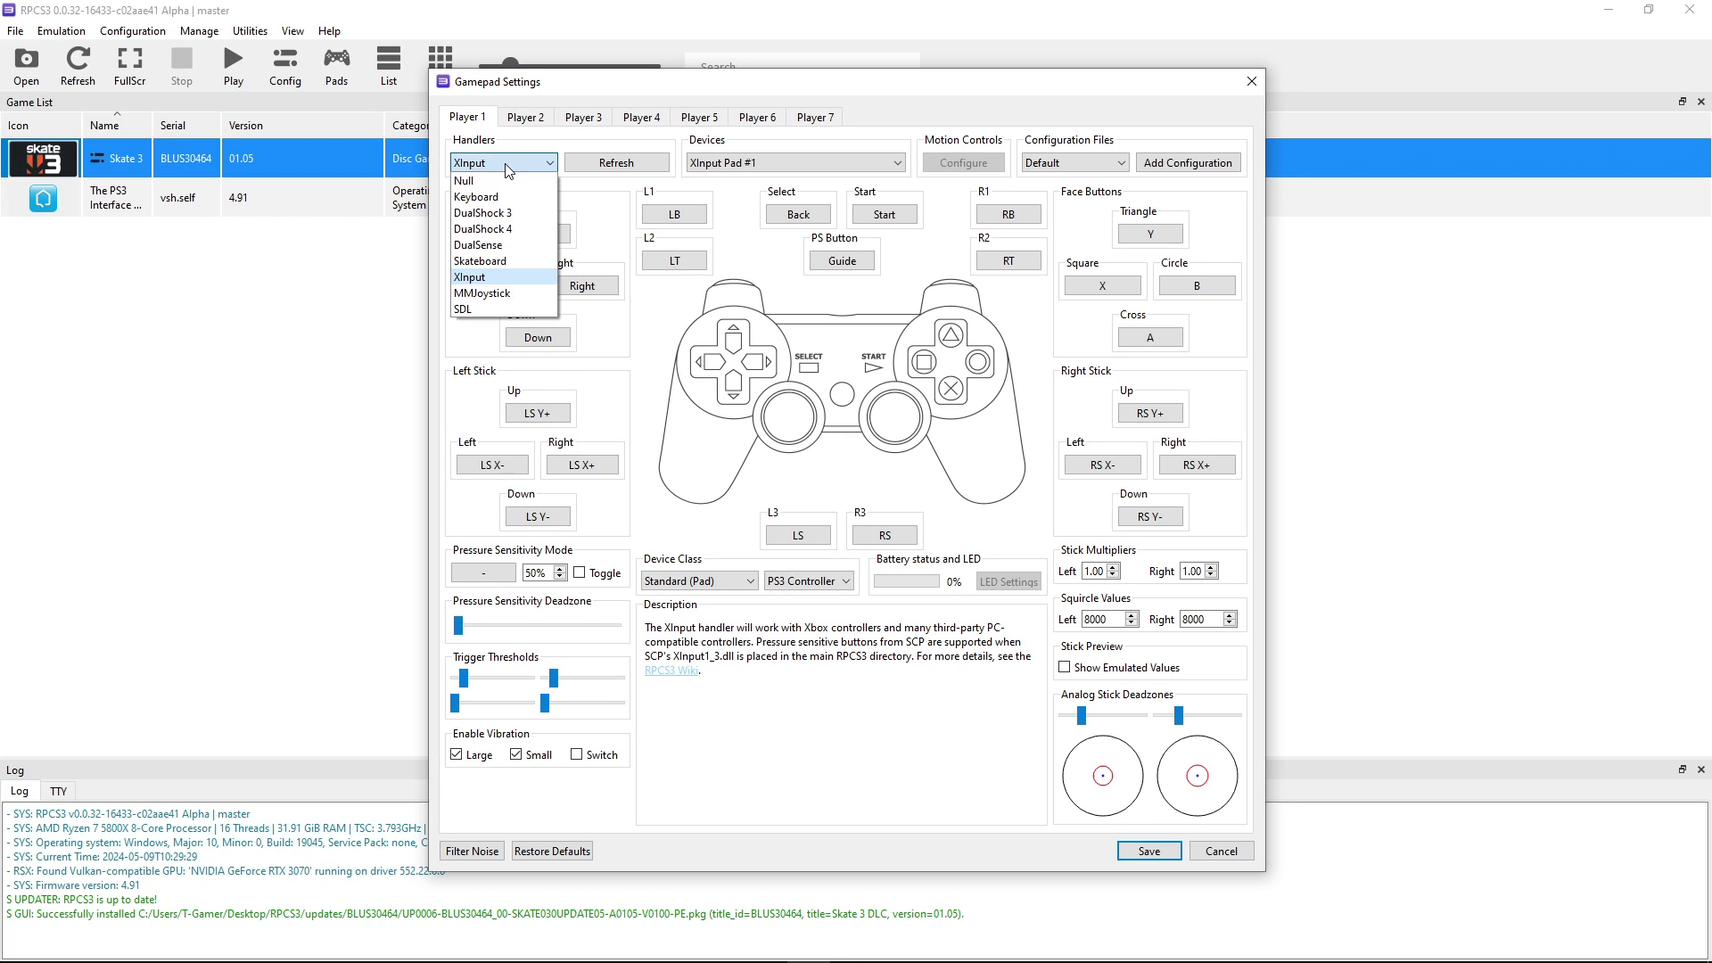
click(498, 203)
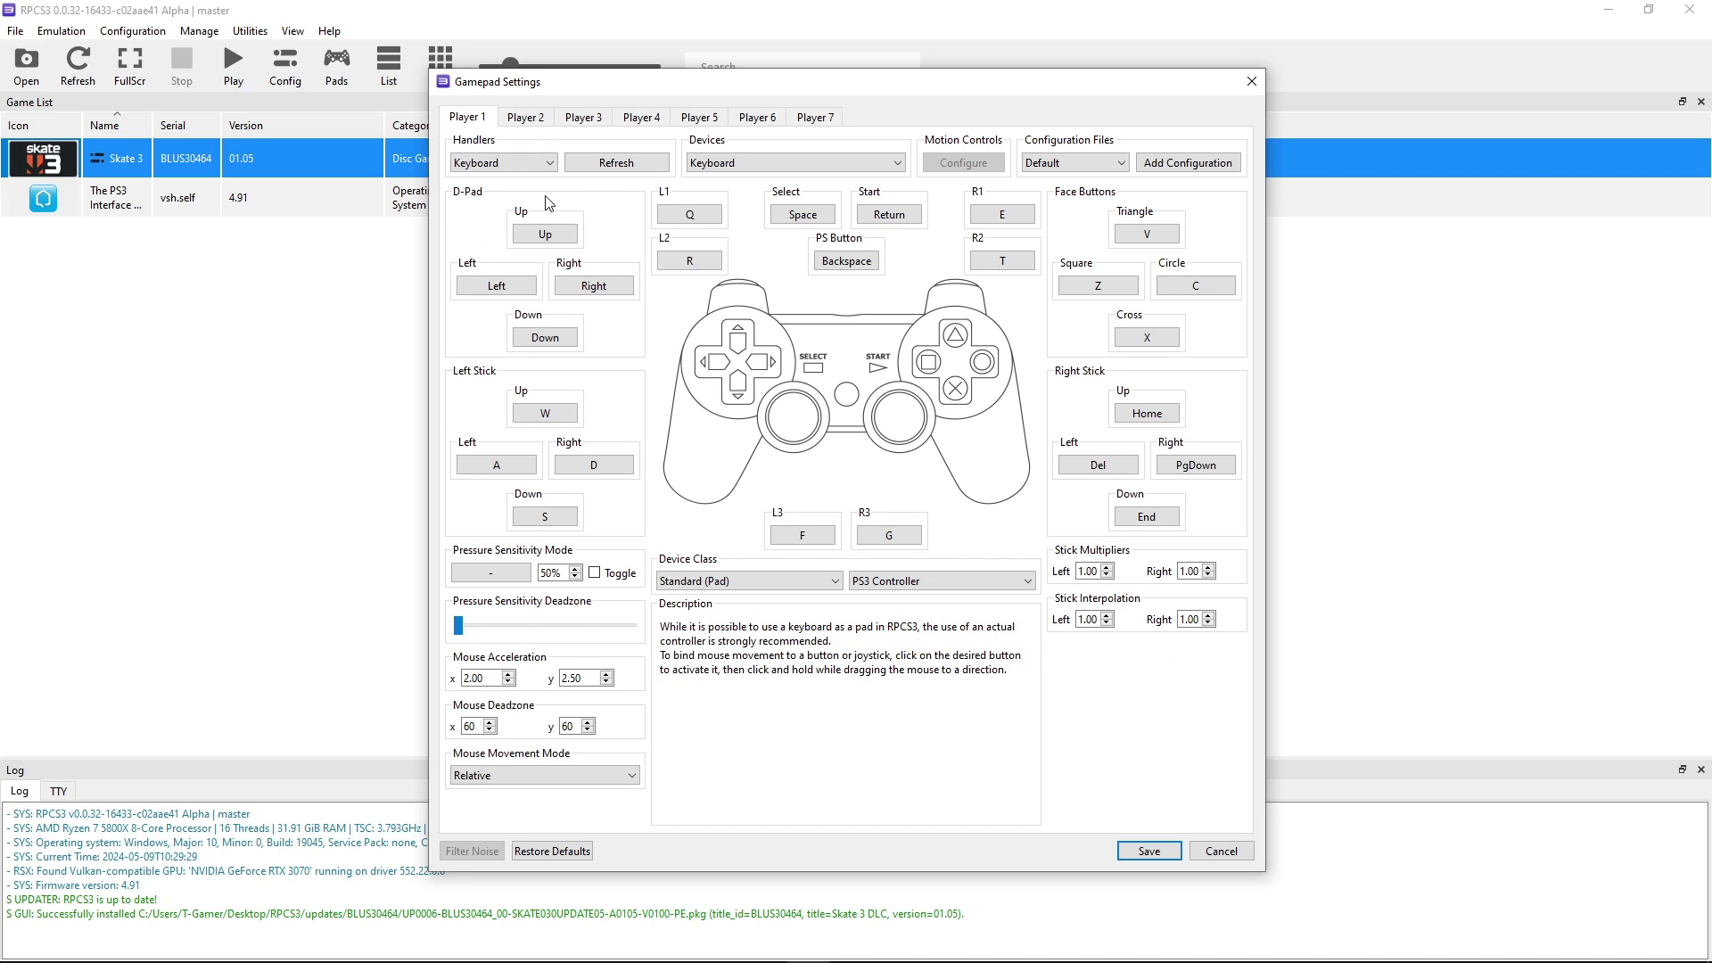
key(x)
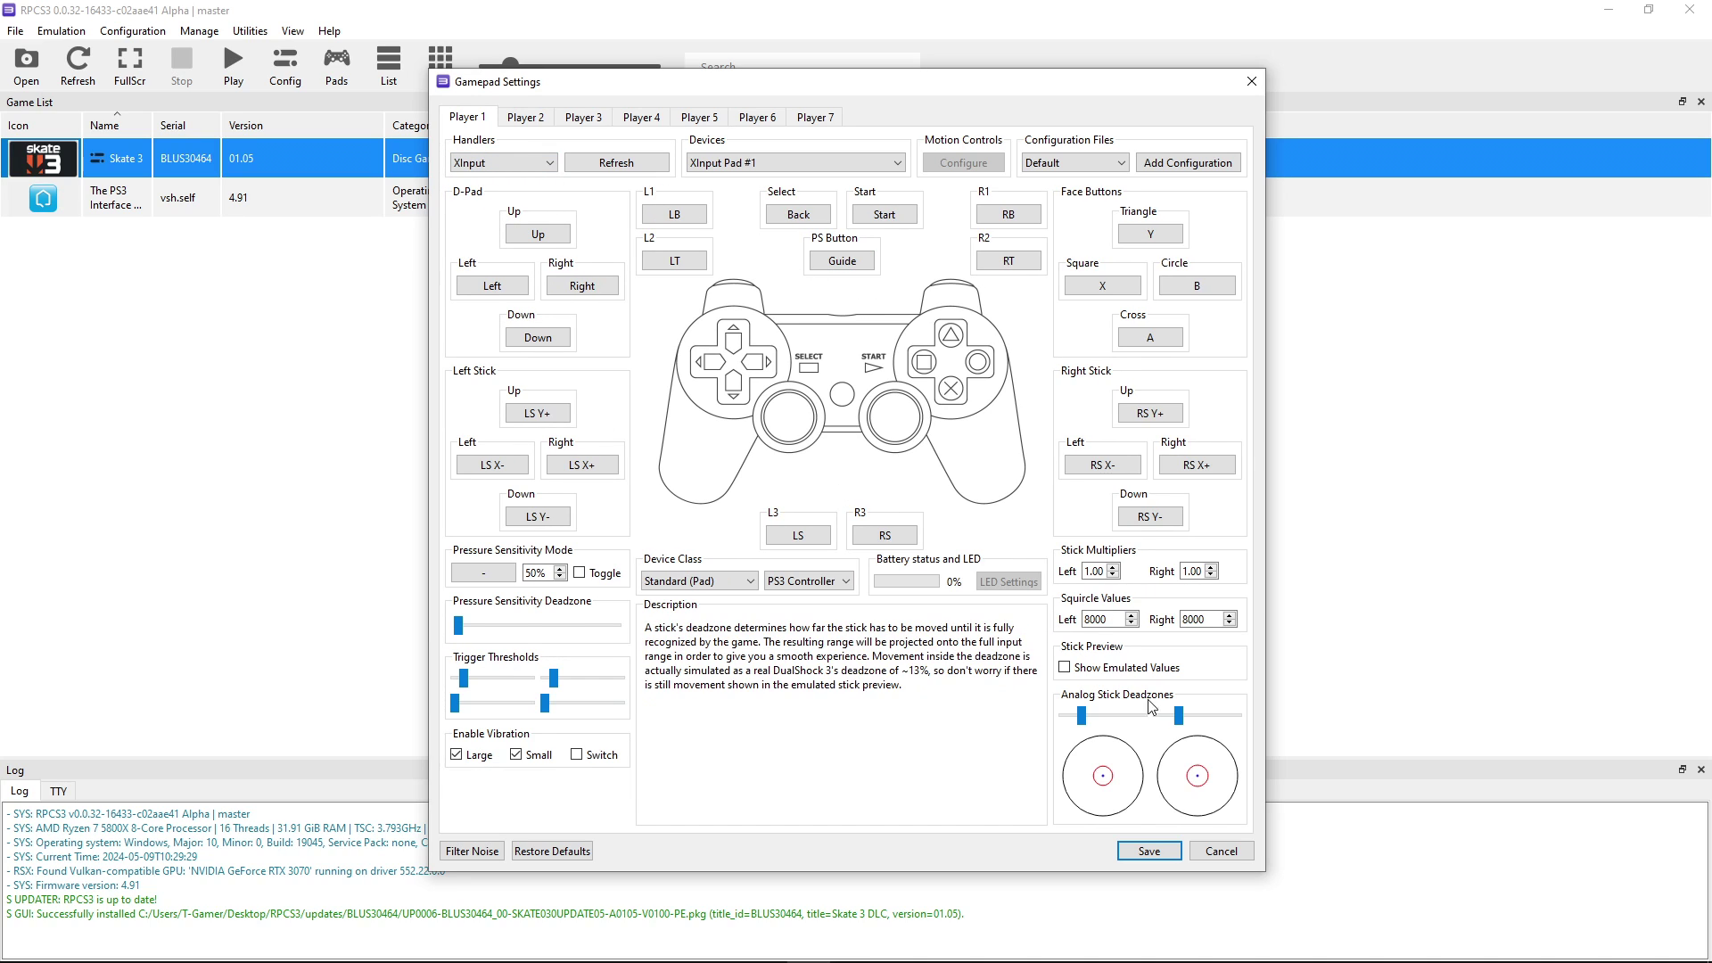
click(1150, 852)
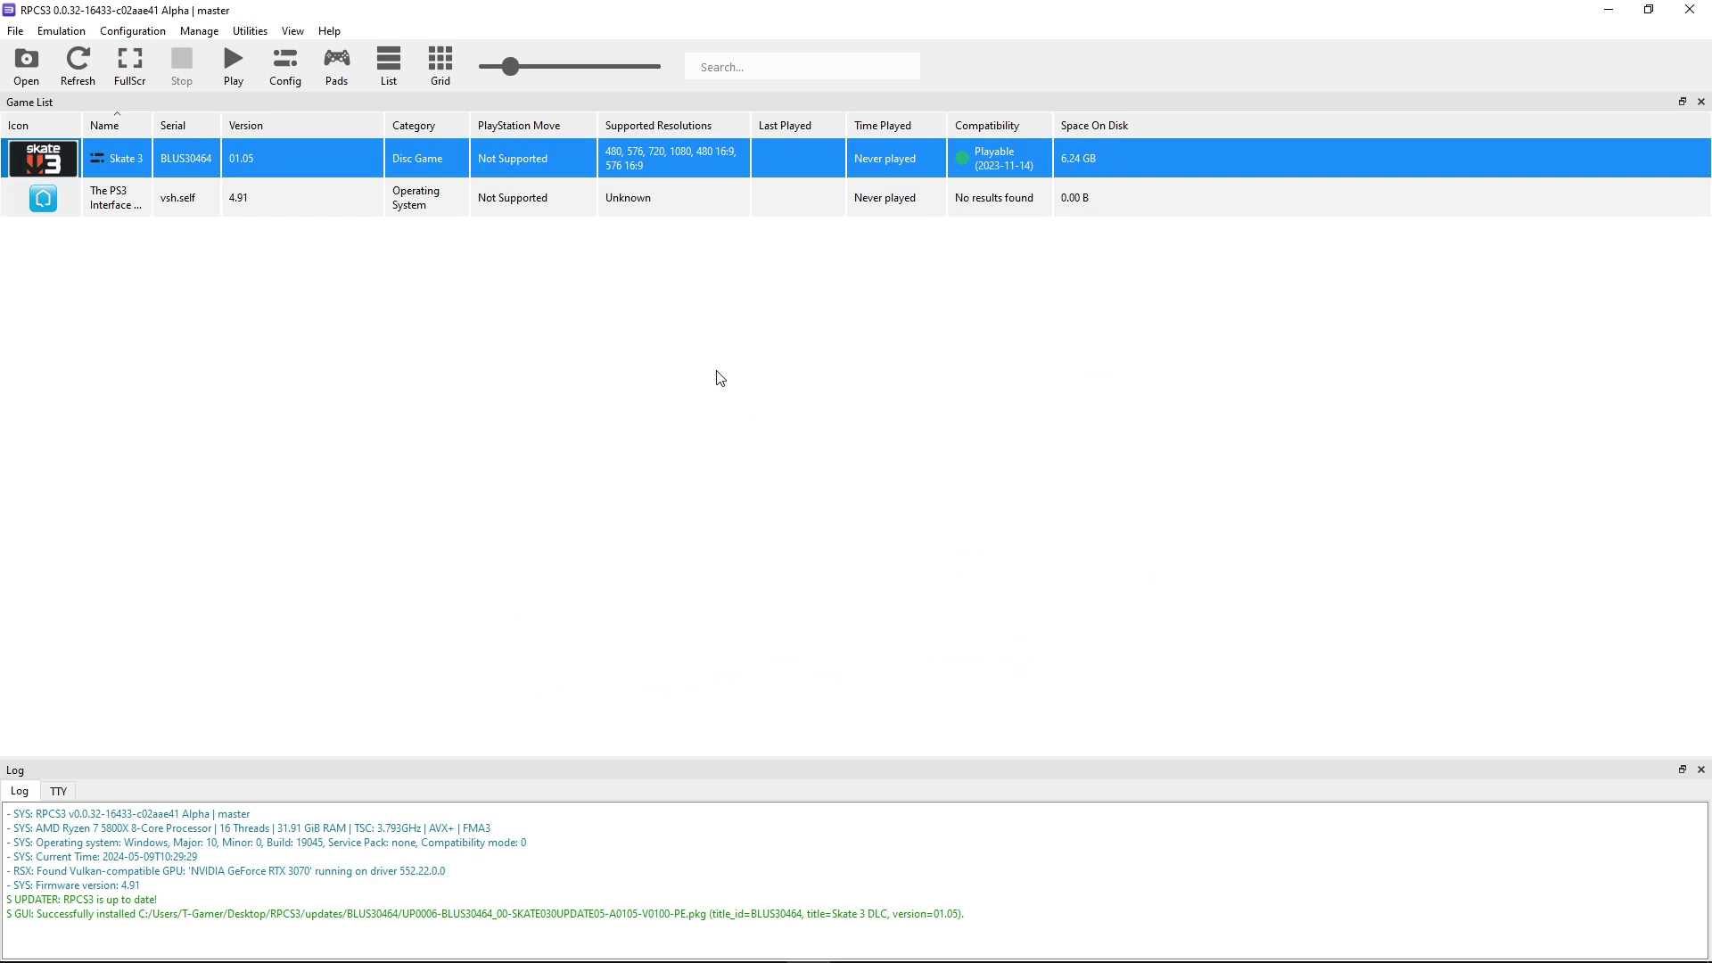
Step: Launch Skate 3 from the game list
double_click(123, 158)
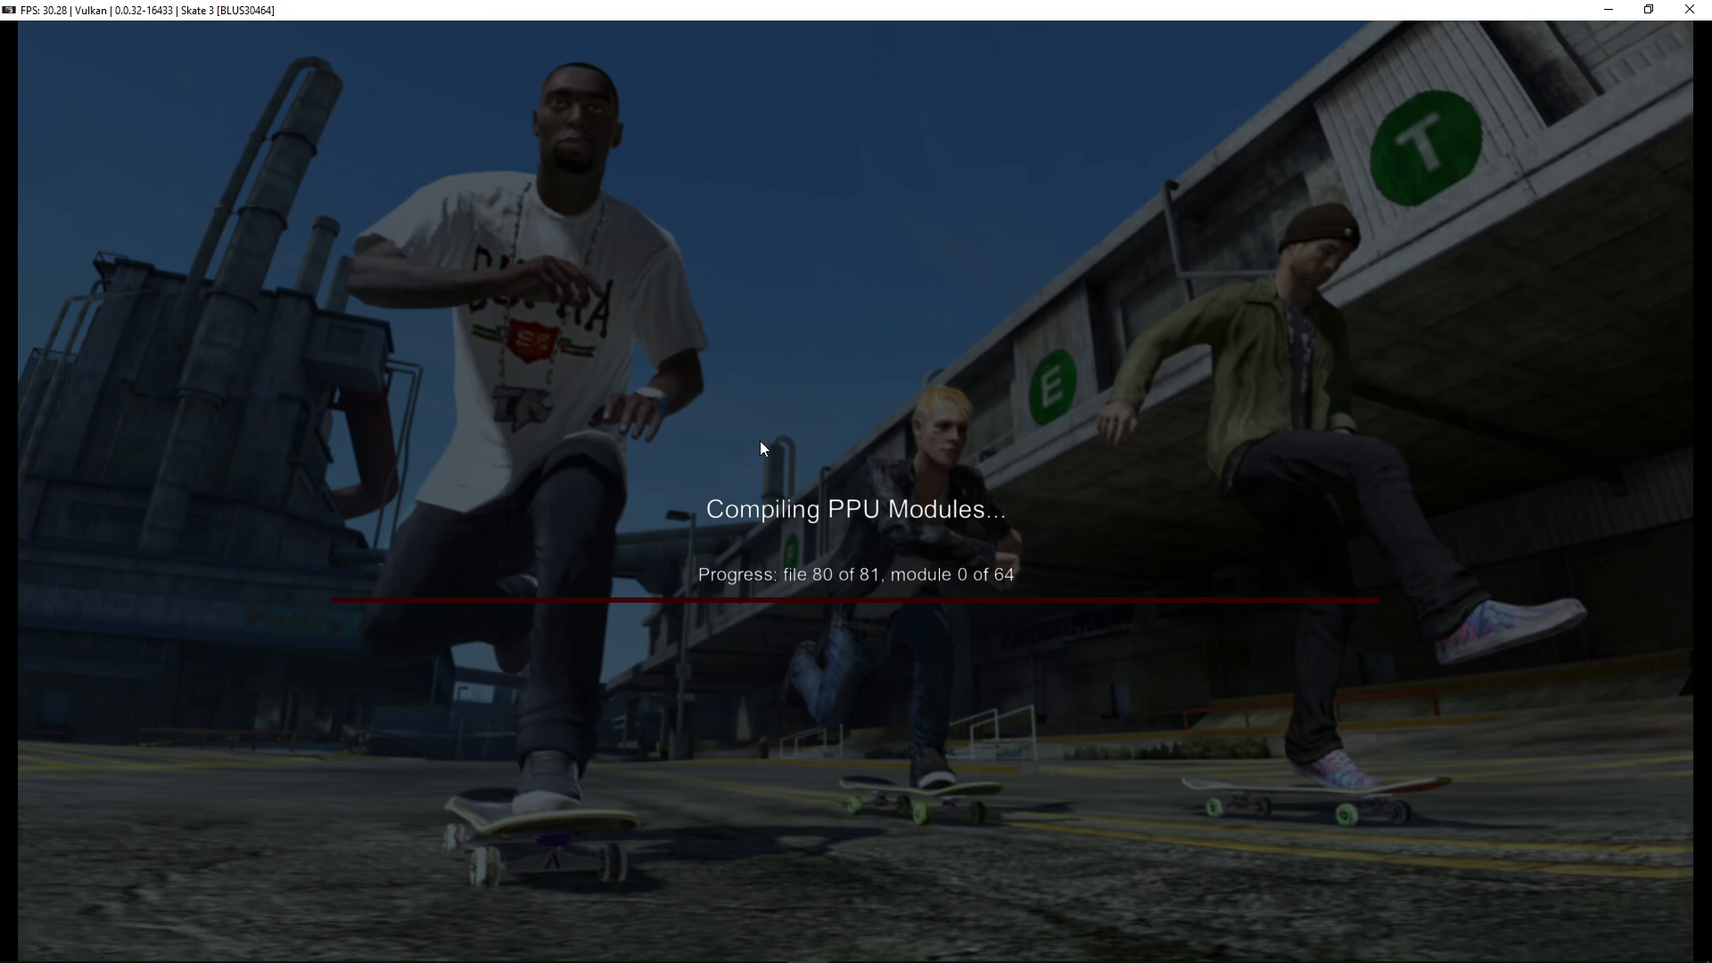